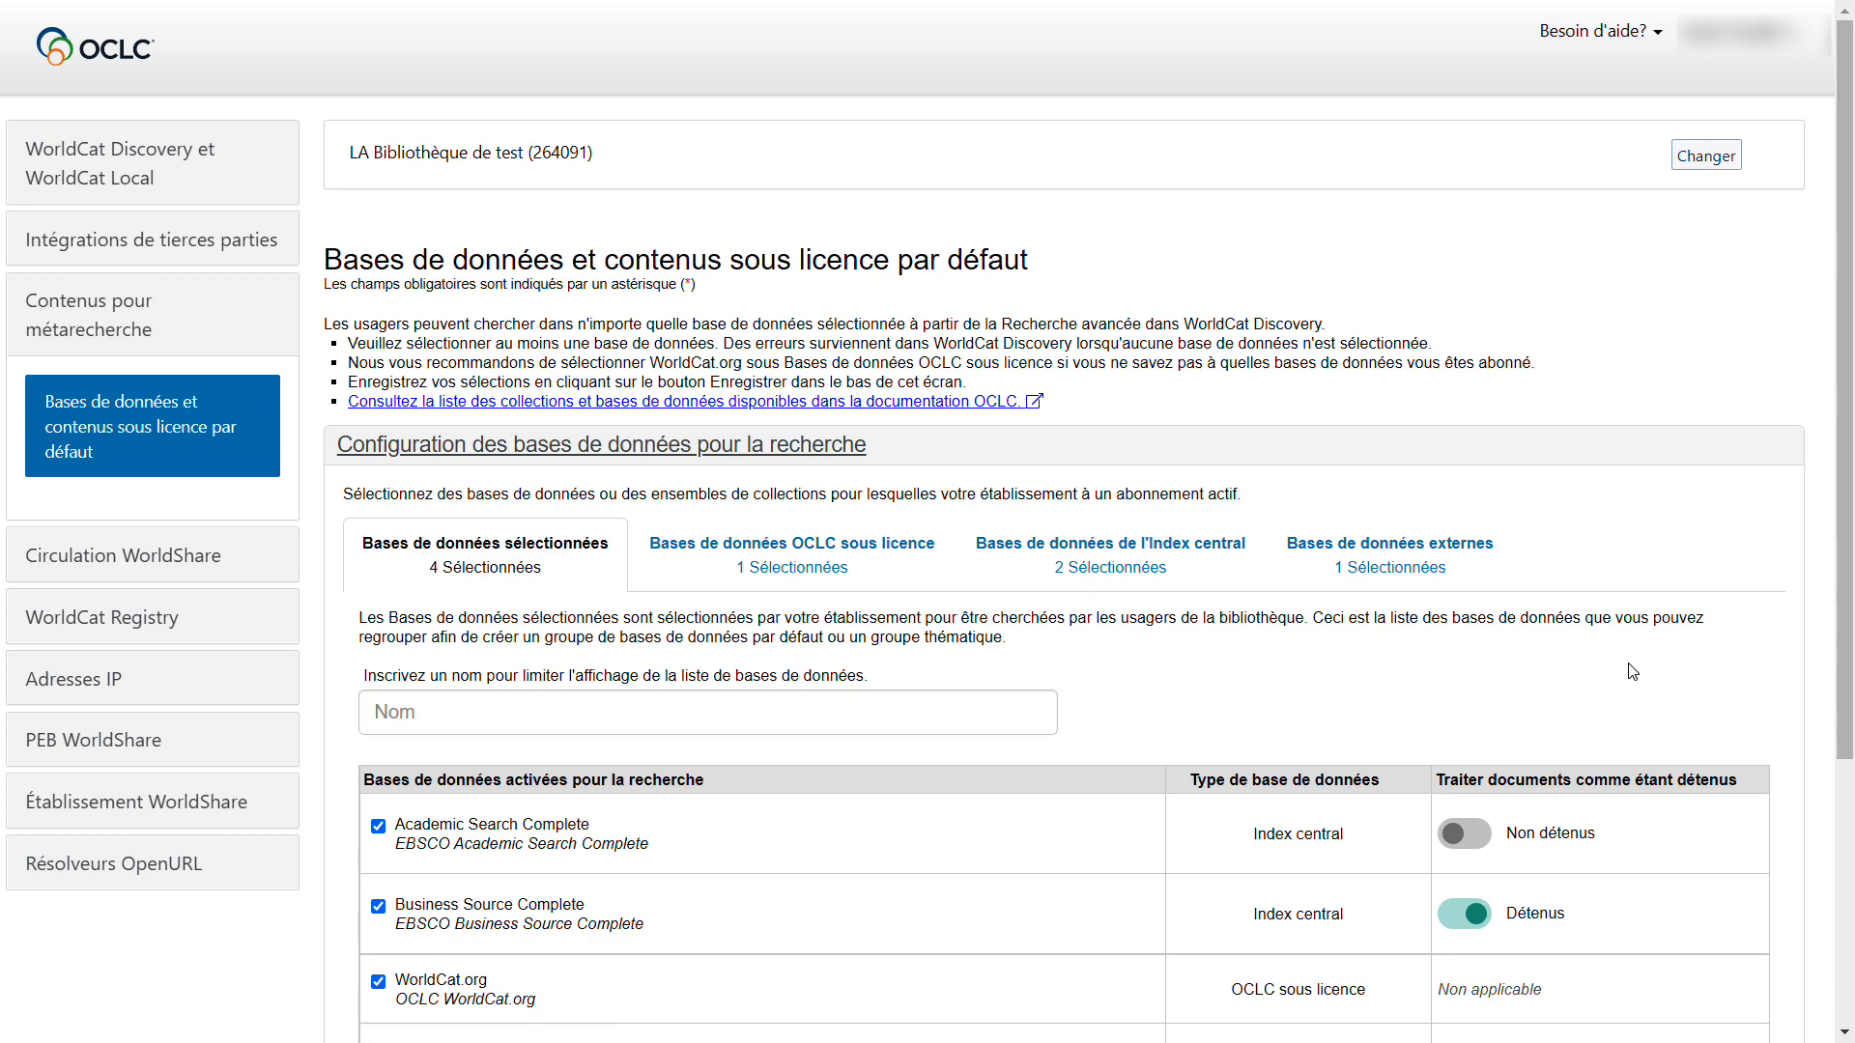
scroll(1608, 665, down, 2)
scroll(1632, 670, down, 2)
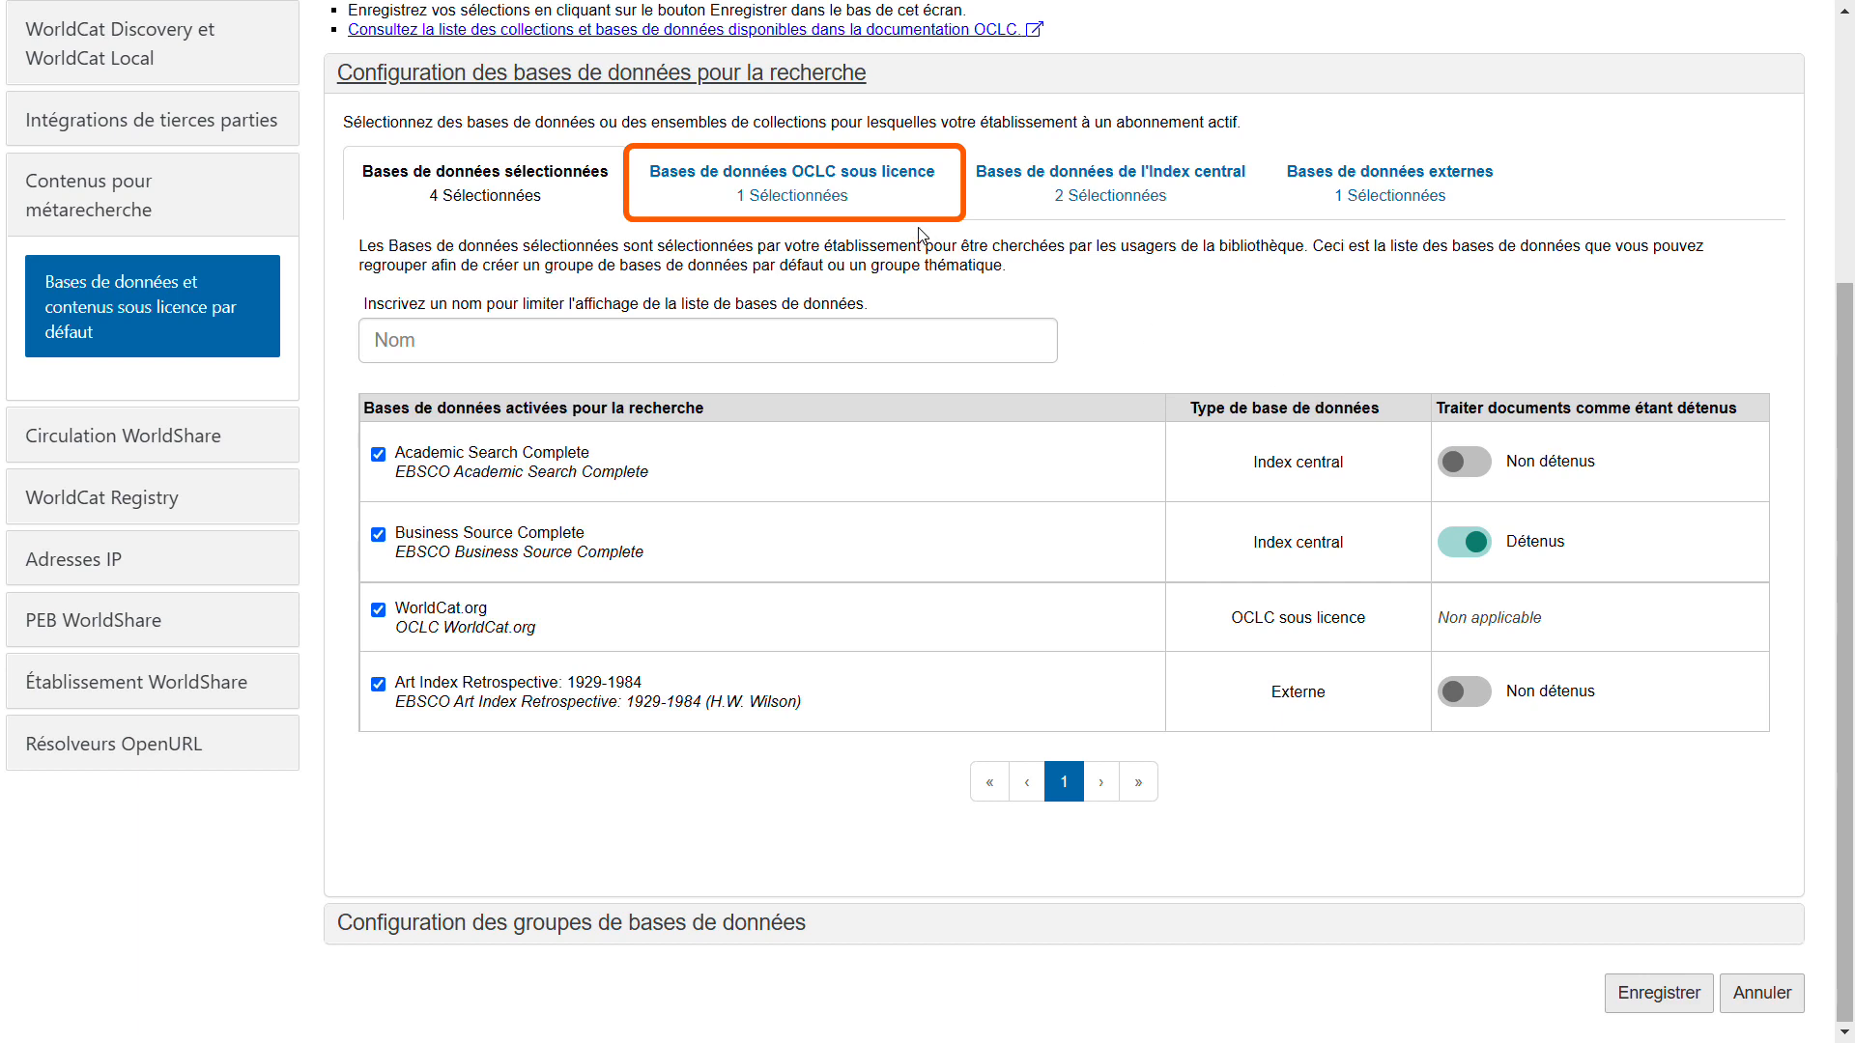
Step: In the licensed OCLC databases tab, enable GPO Monthly Catalog, MEDLINE, ArticleFirst, and WorldCat on page 2
click(871, 181)
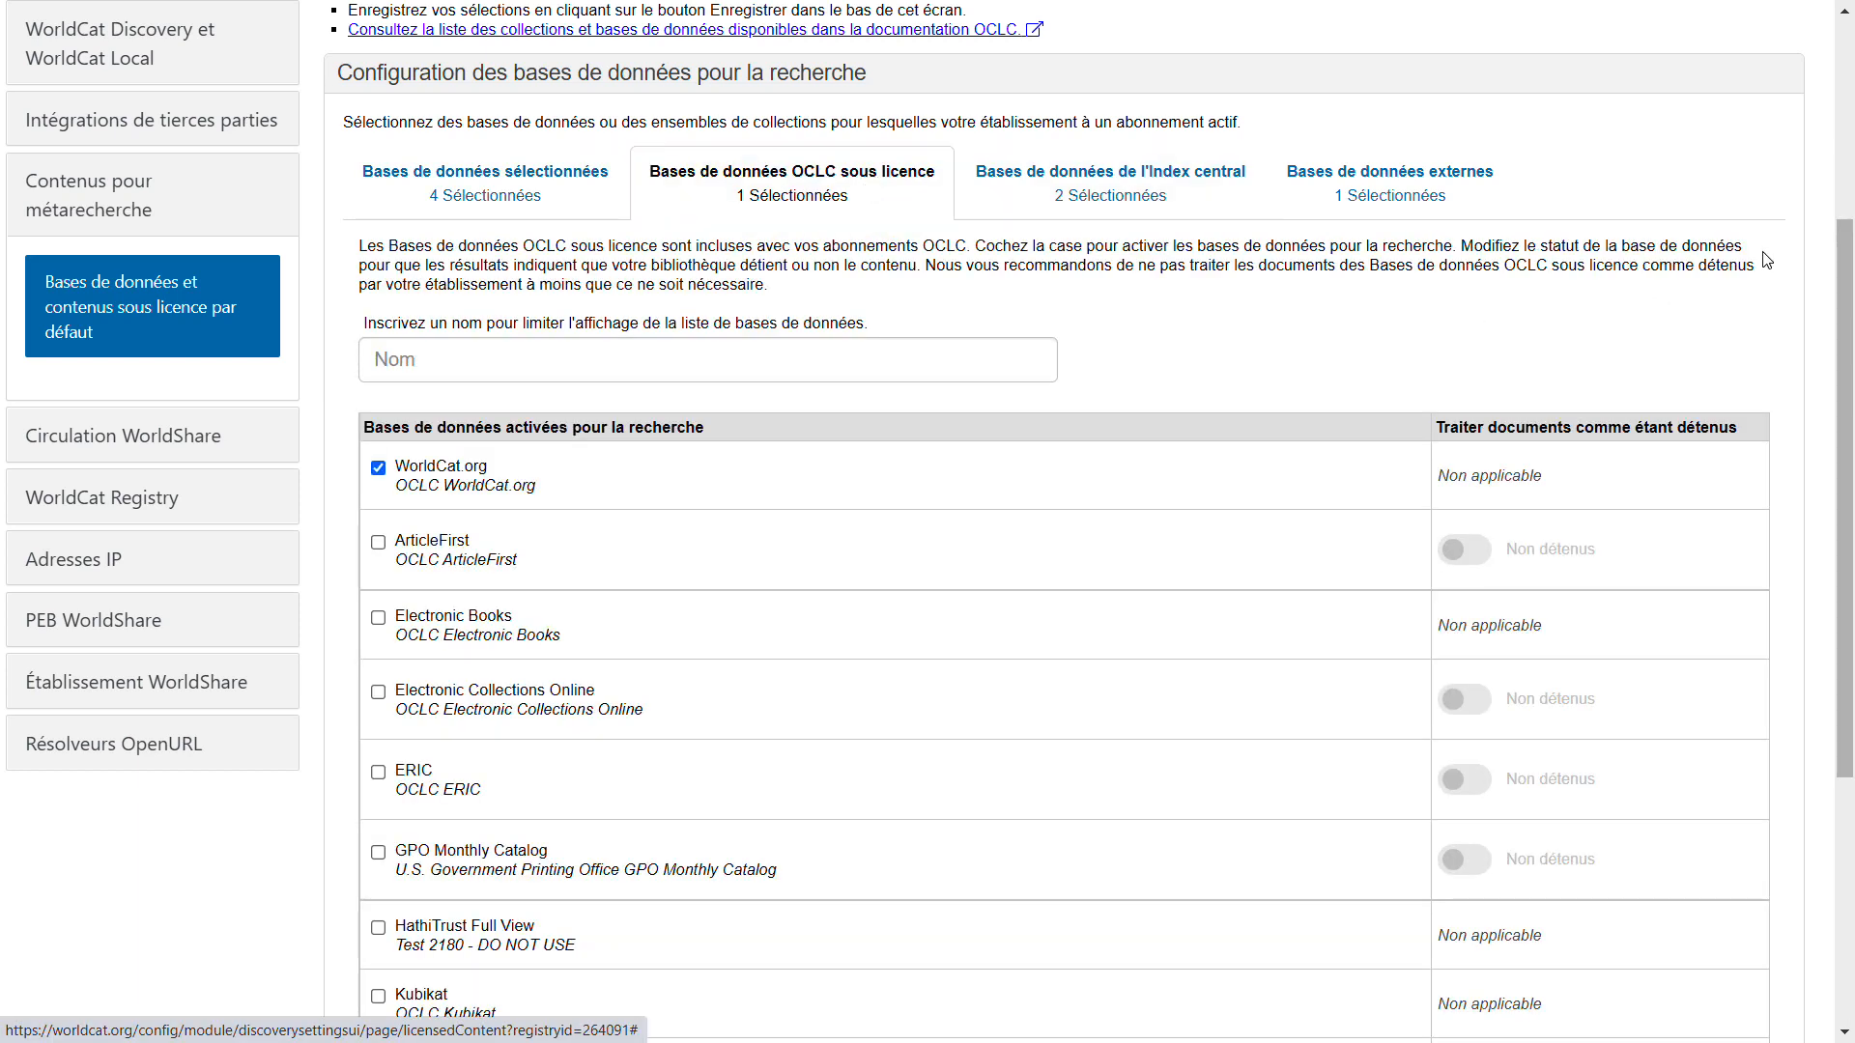
scroll(1767, 260, down, 1)
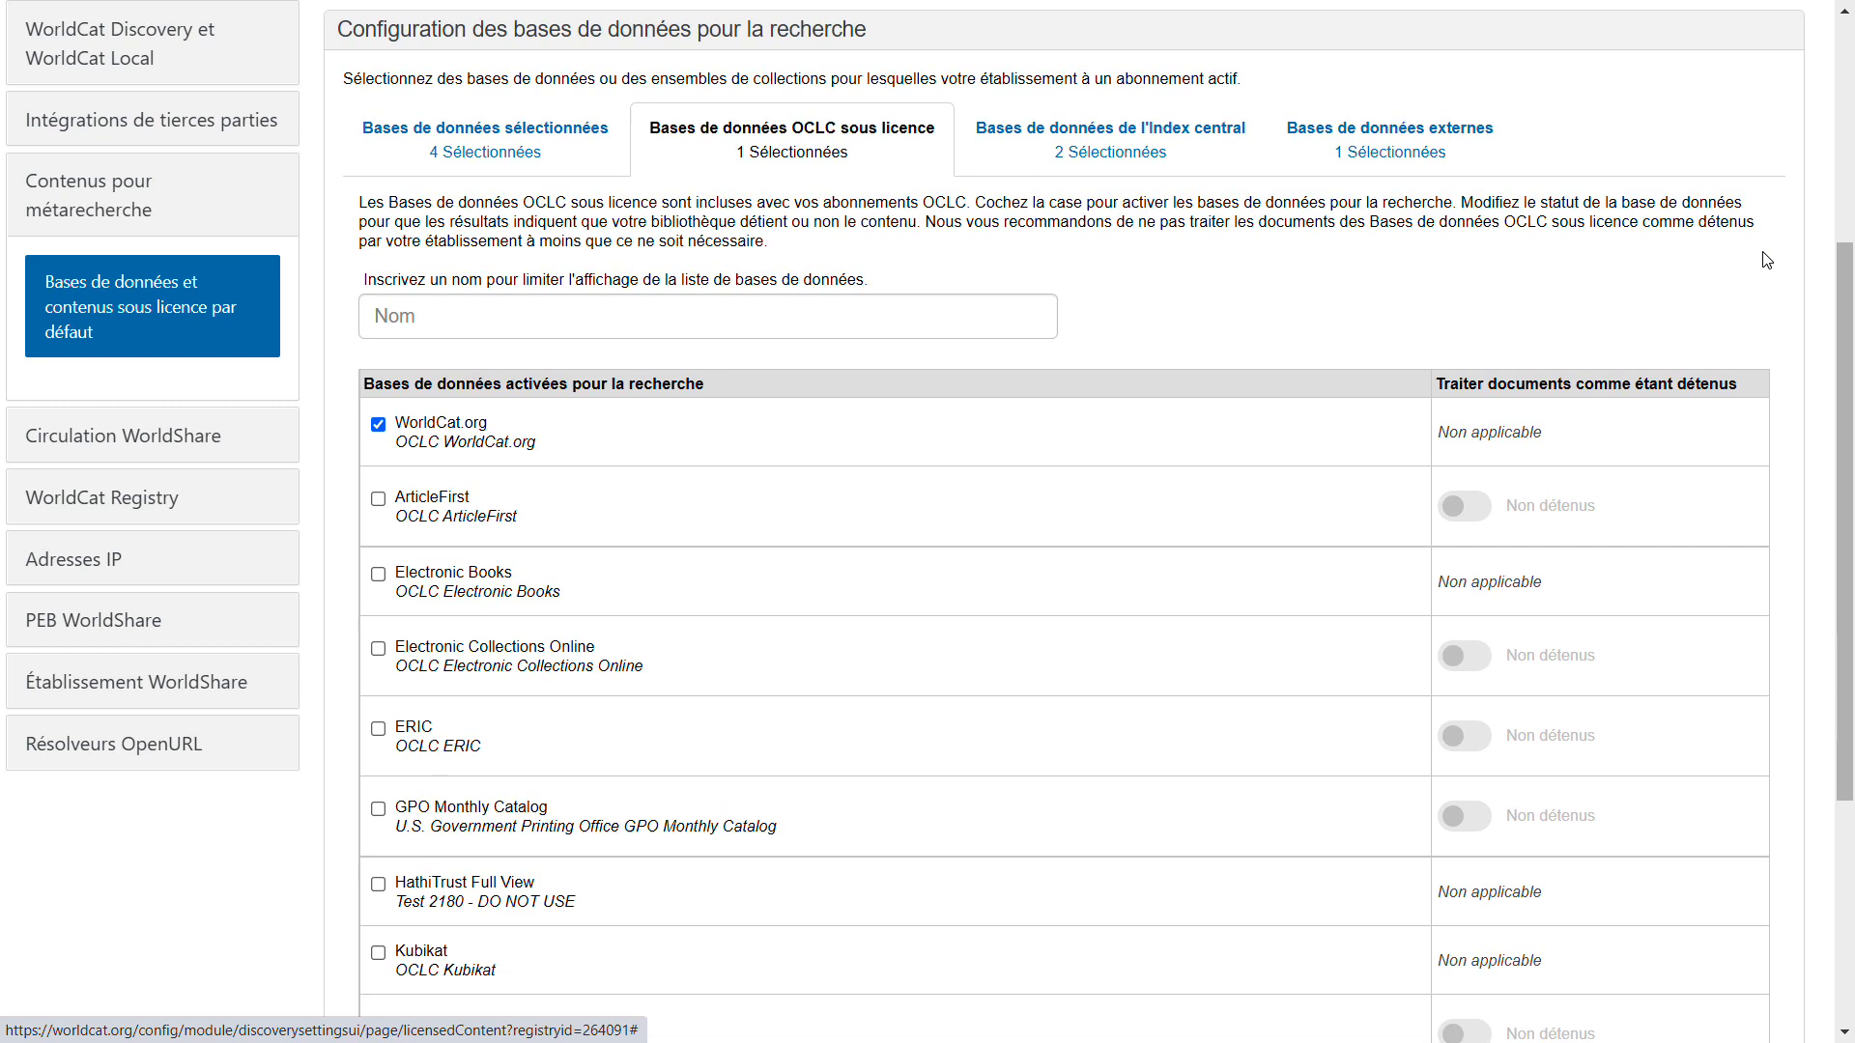
scroll(1767, 260, down, 1)
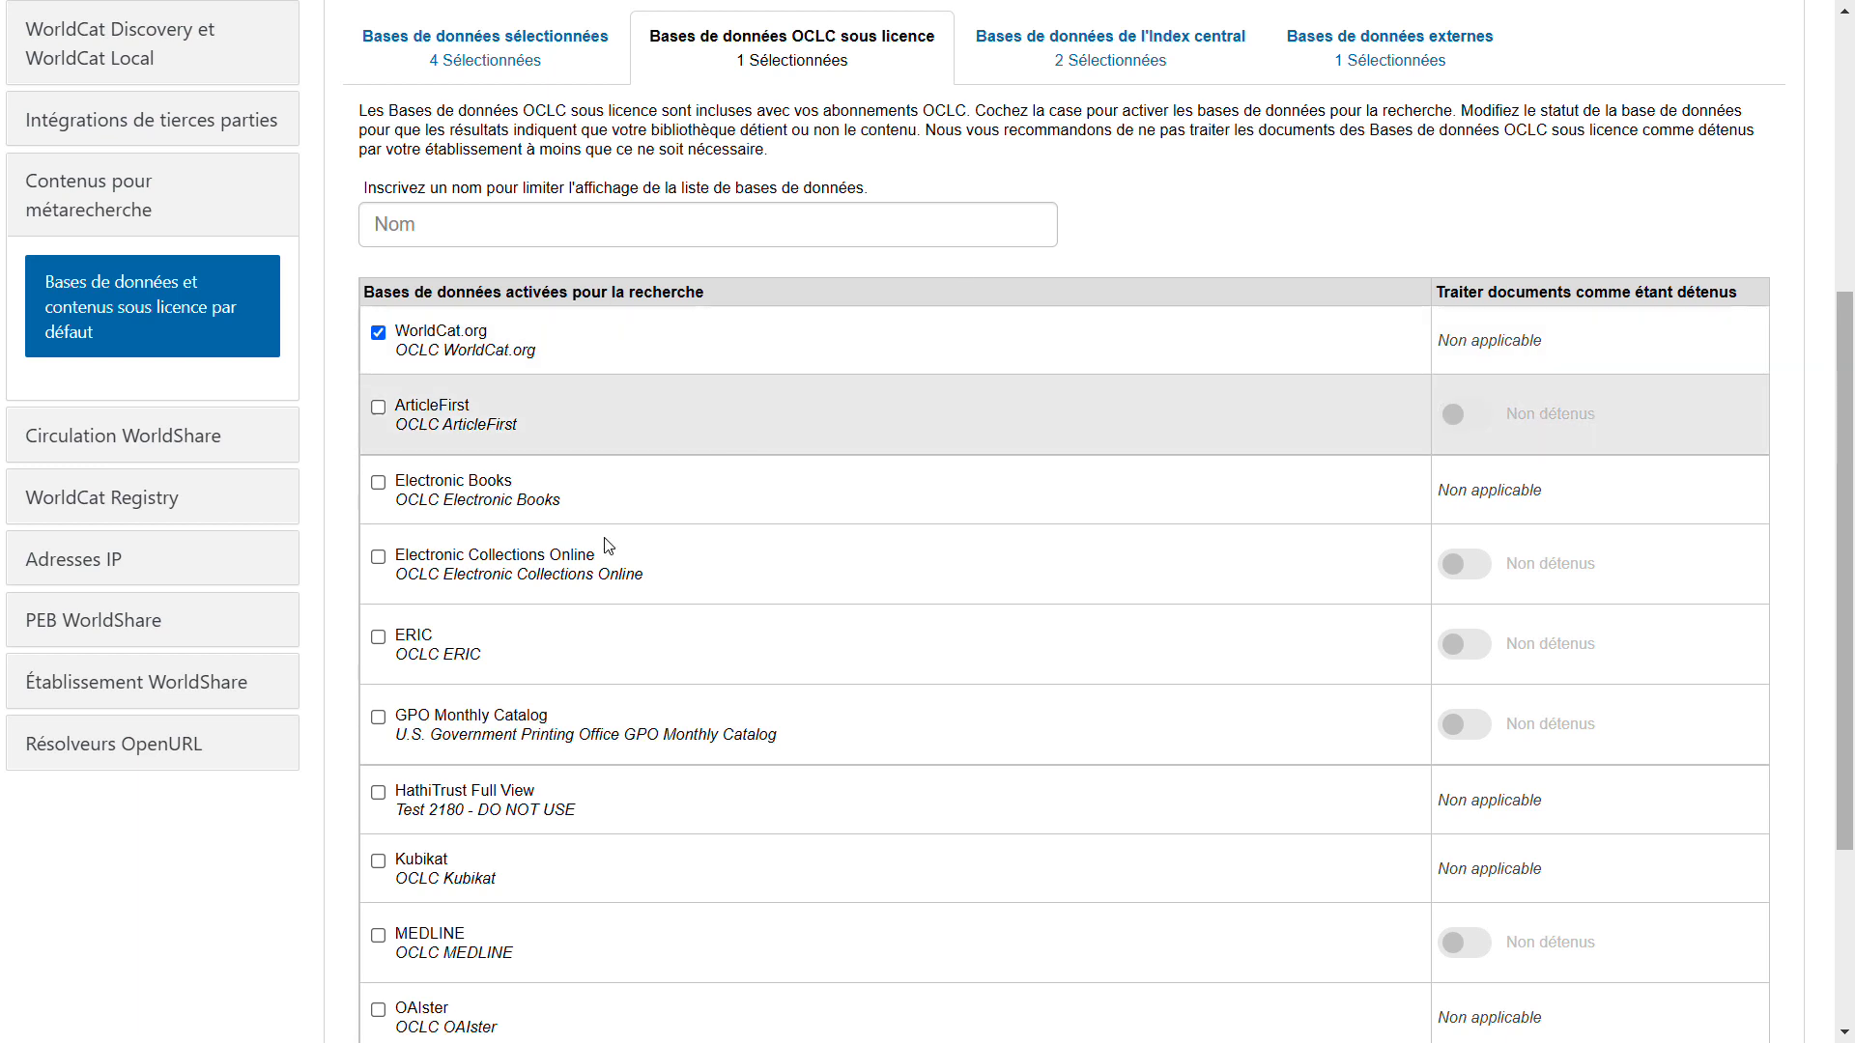
click(378, 718)
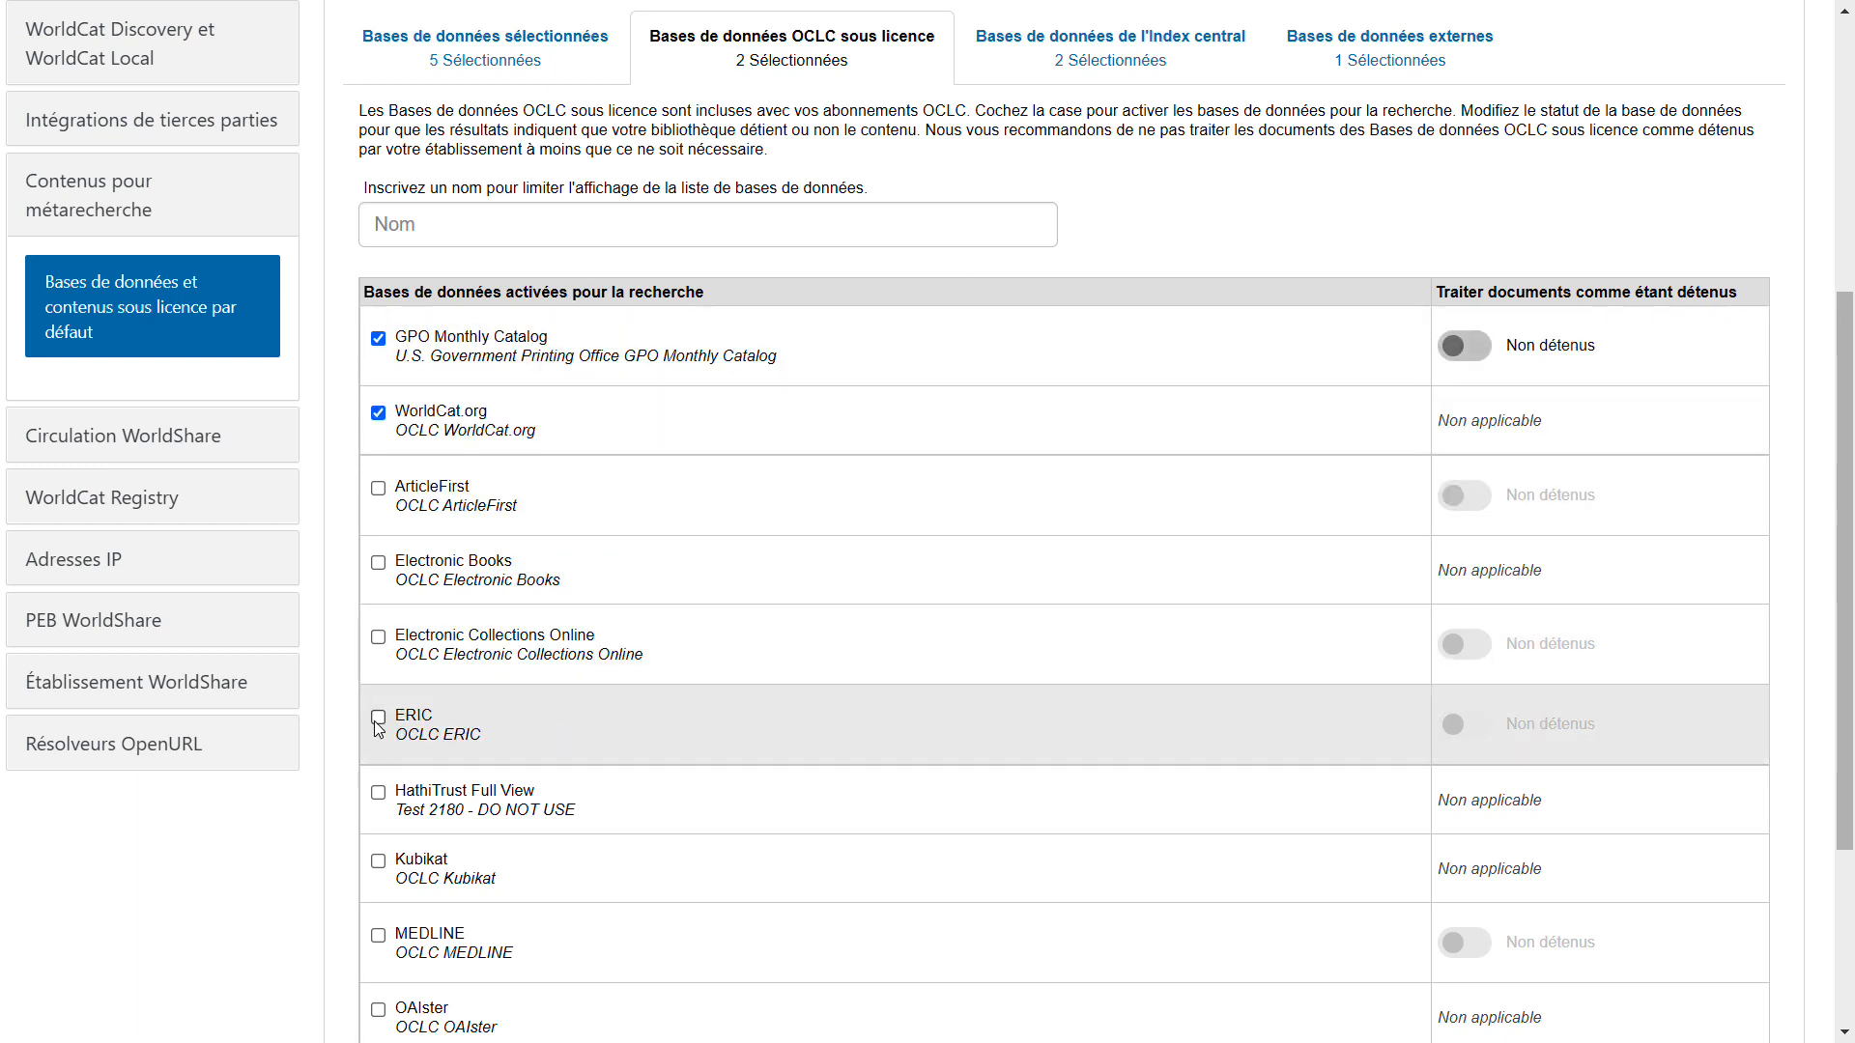
click(378, 935)
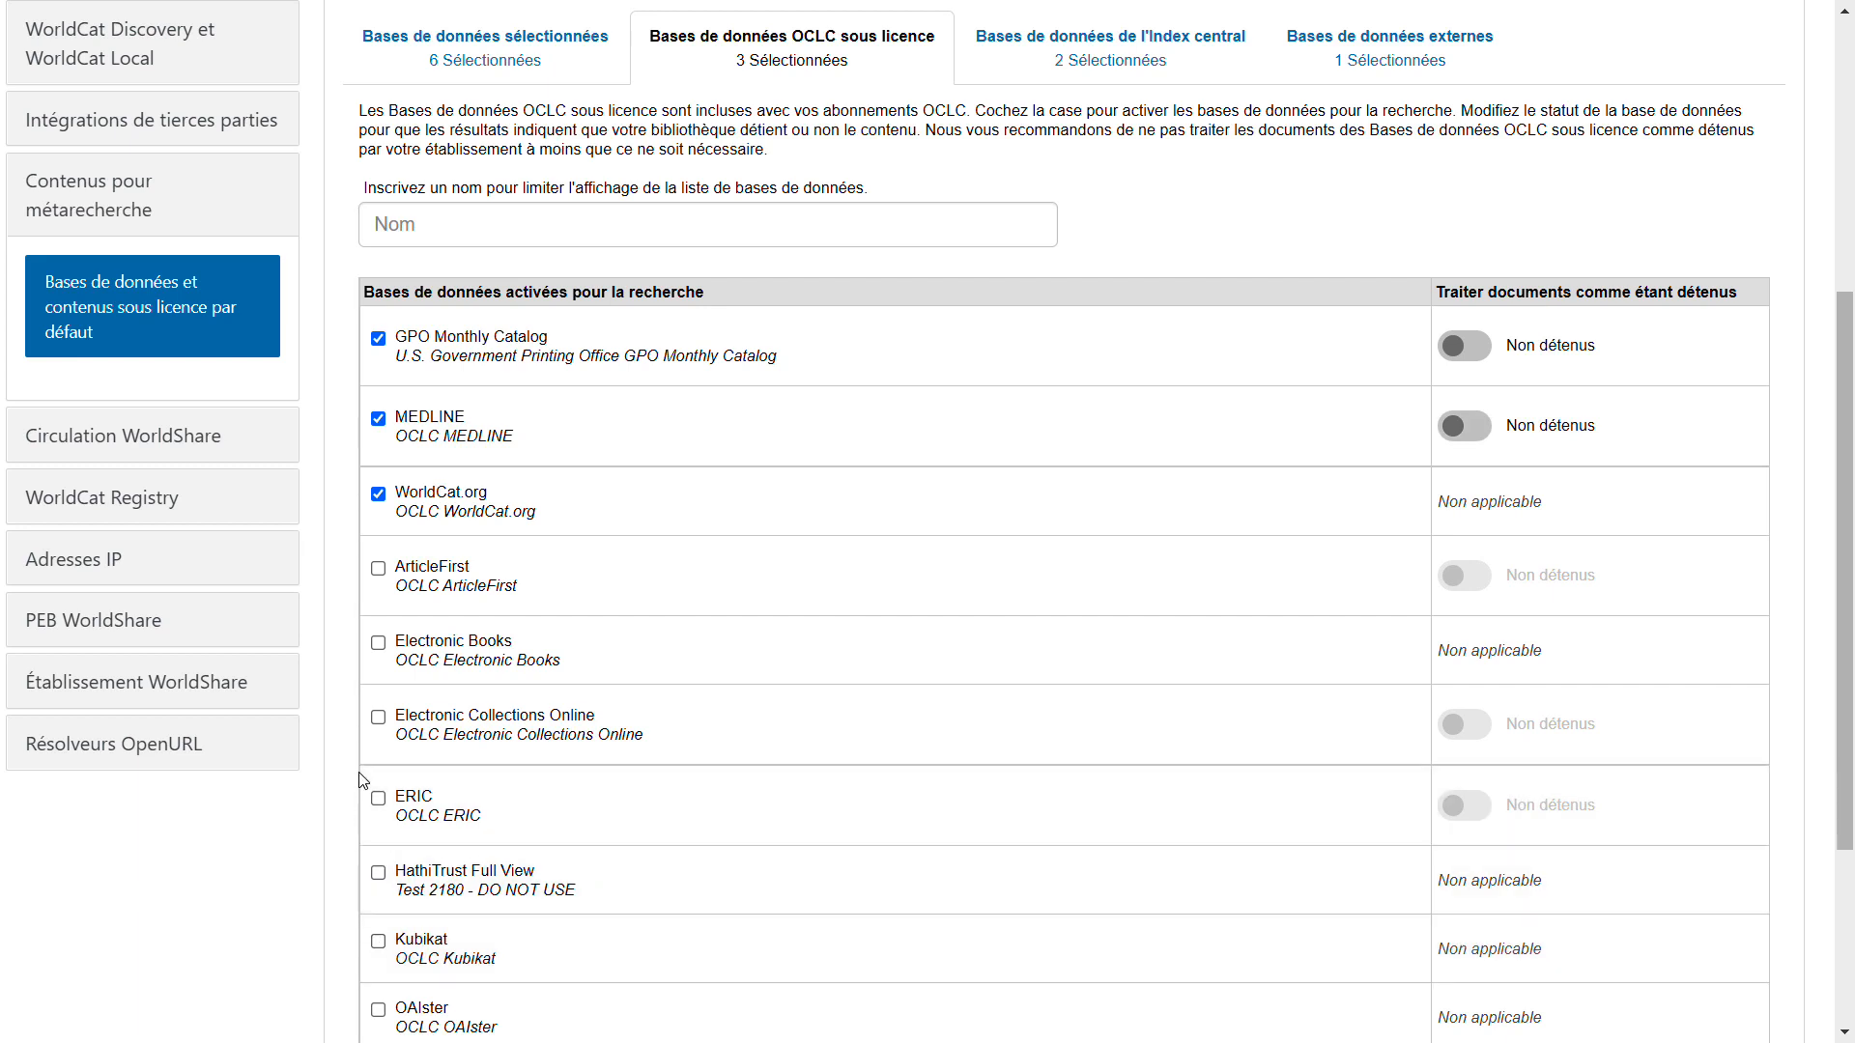
click(378, 570)
scroll(763, 618, down, 4)
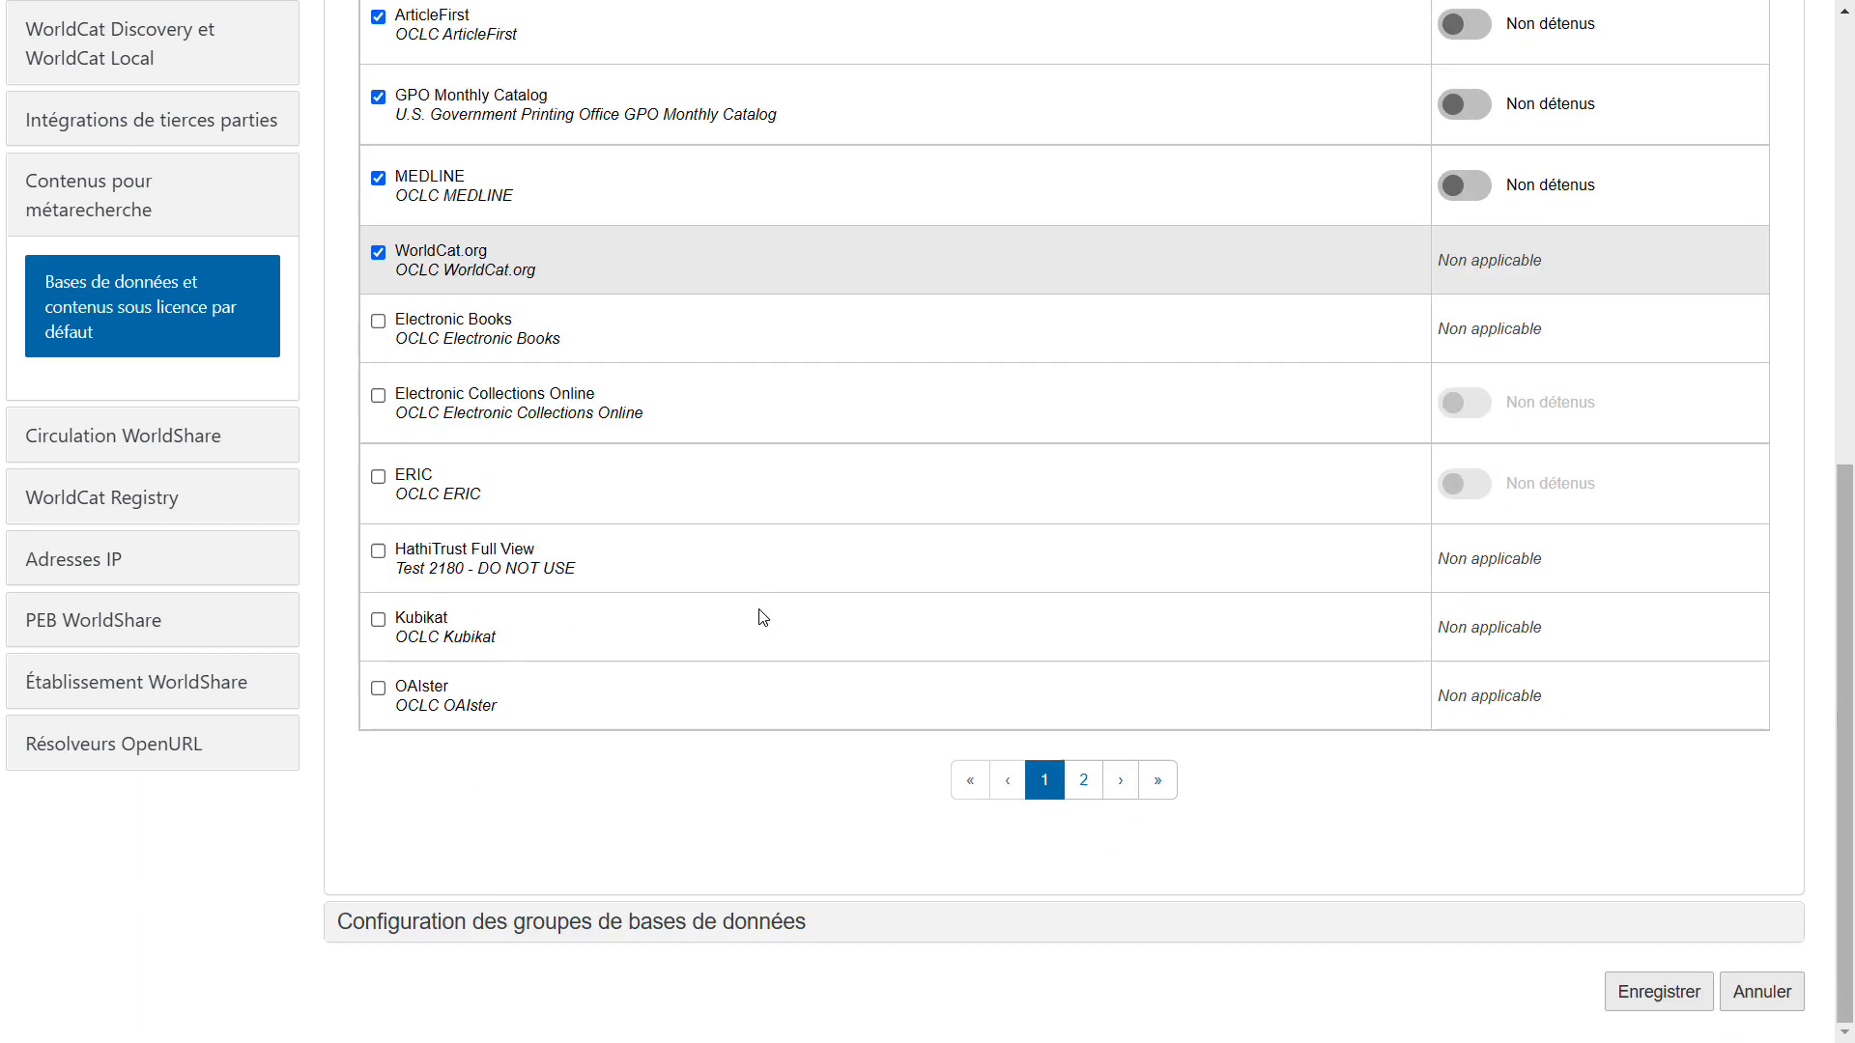
click(1085, 780)
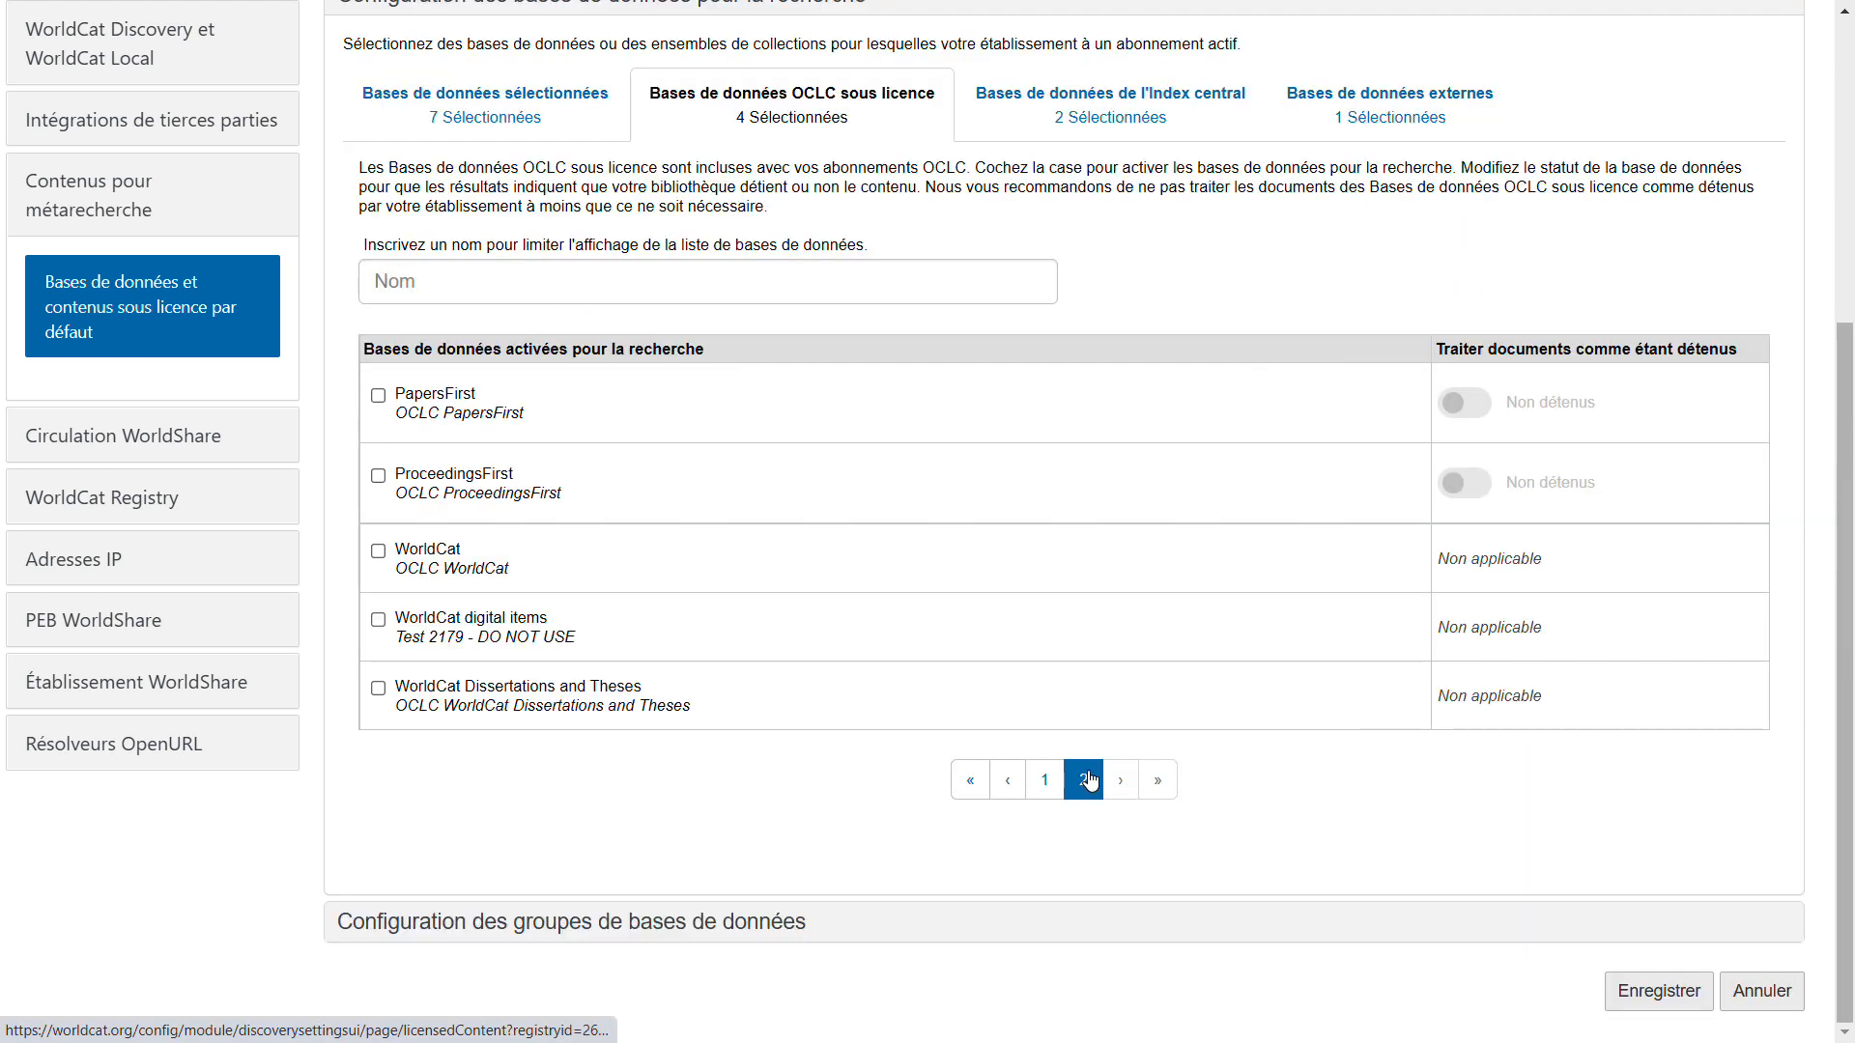
click(378, 553)
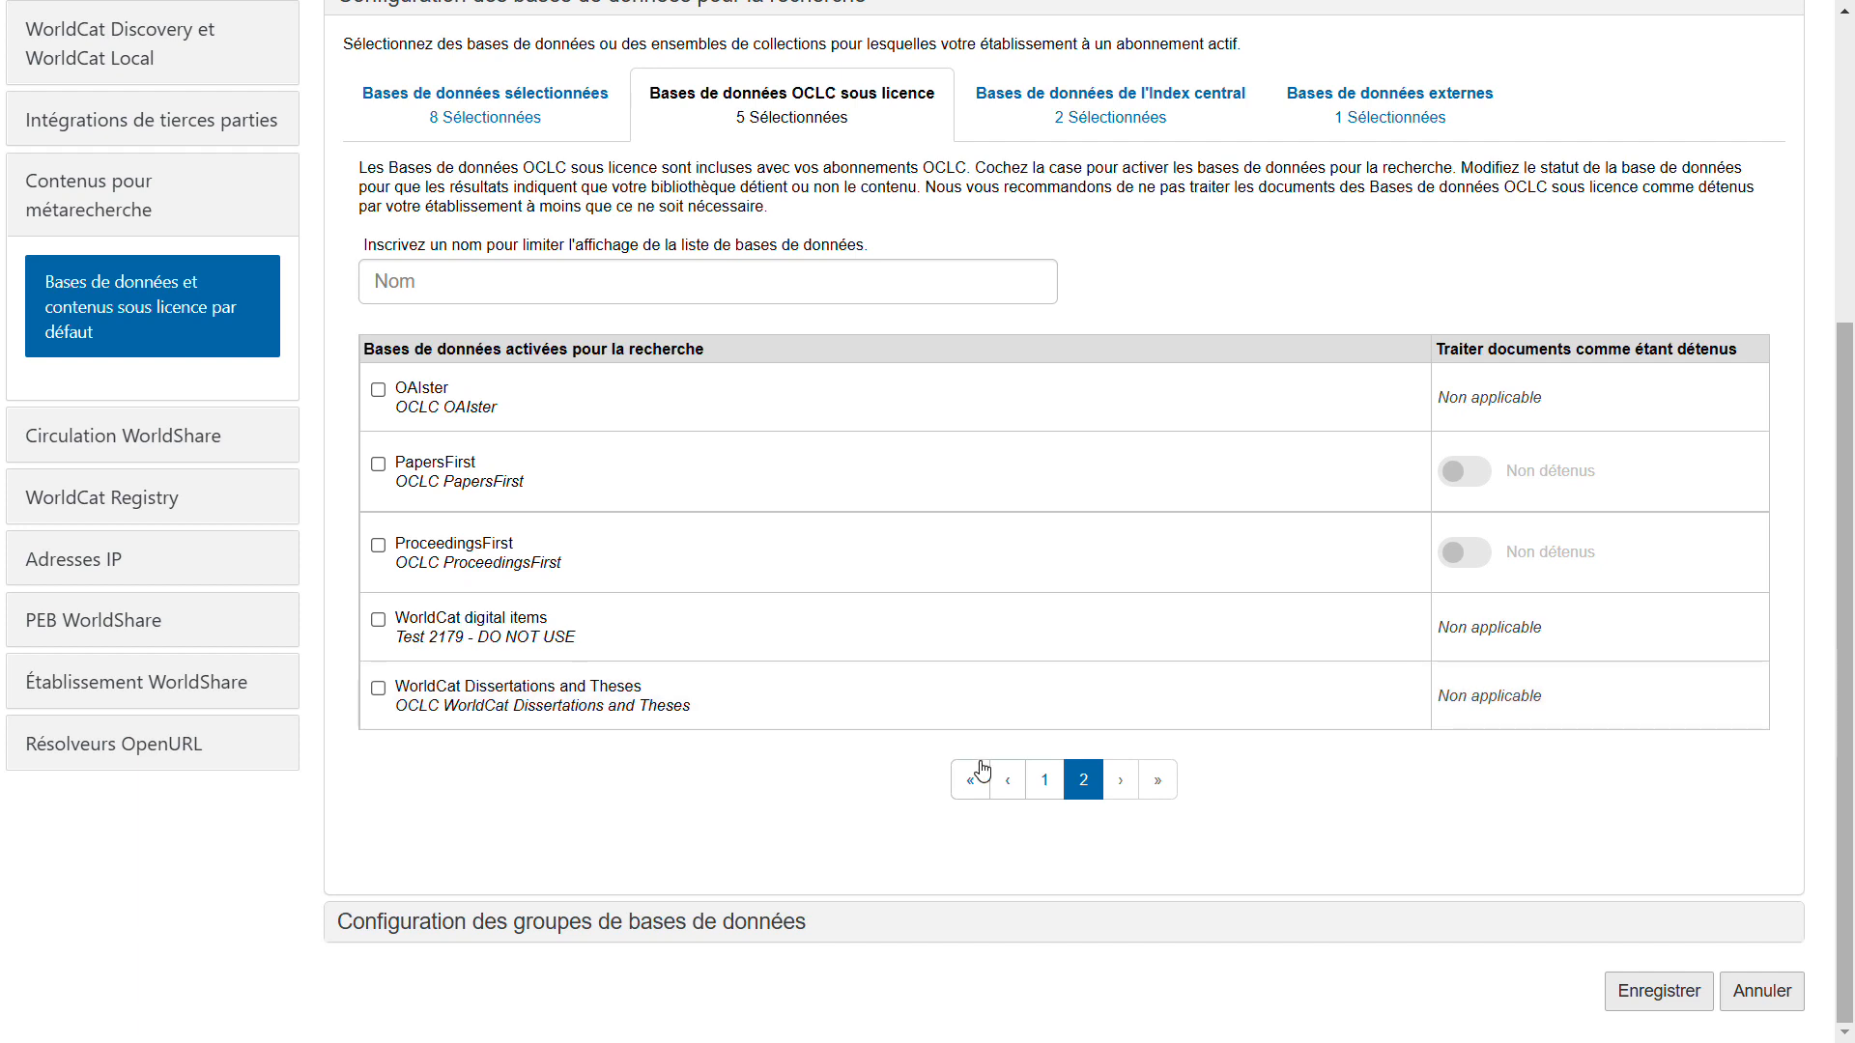
click(1046, 781)
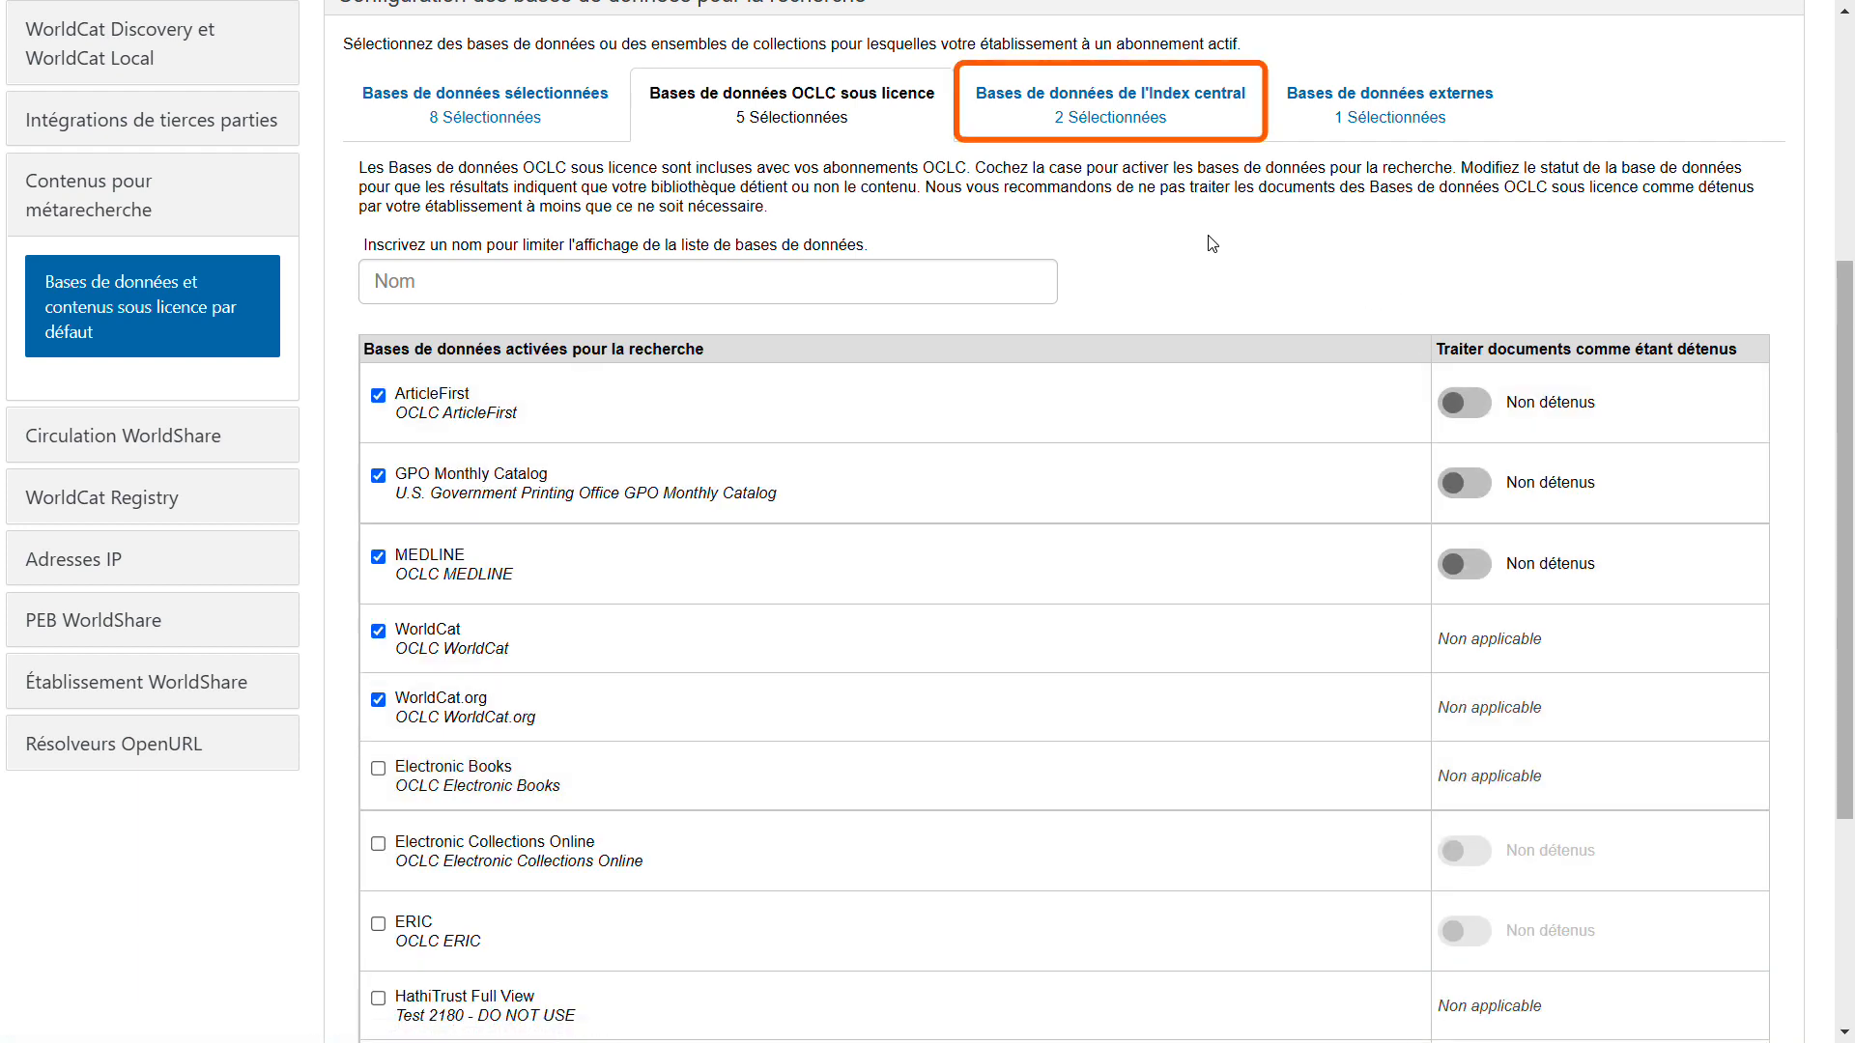
Step: Browse the central index databases list across its pages
click(1197, 99)
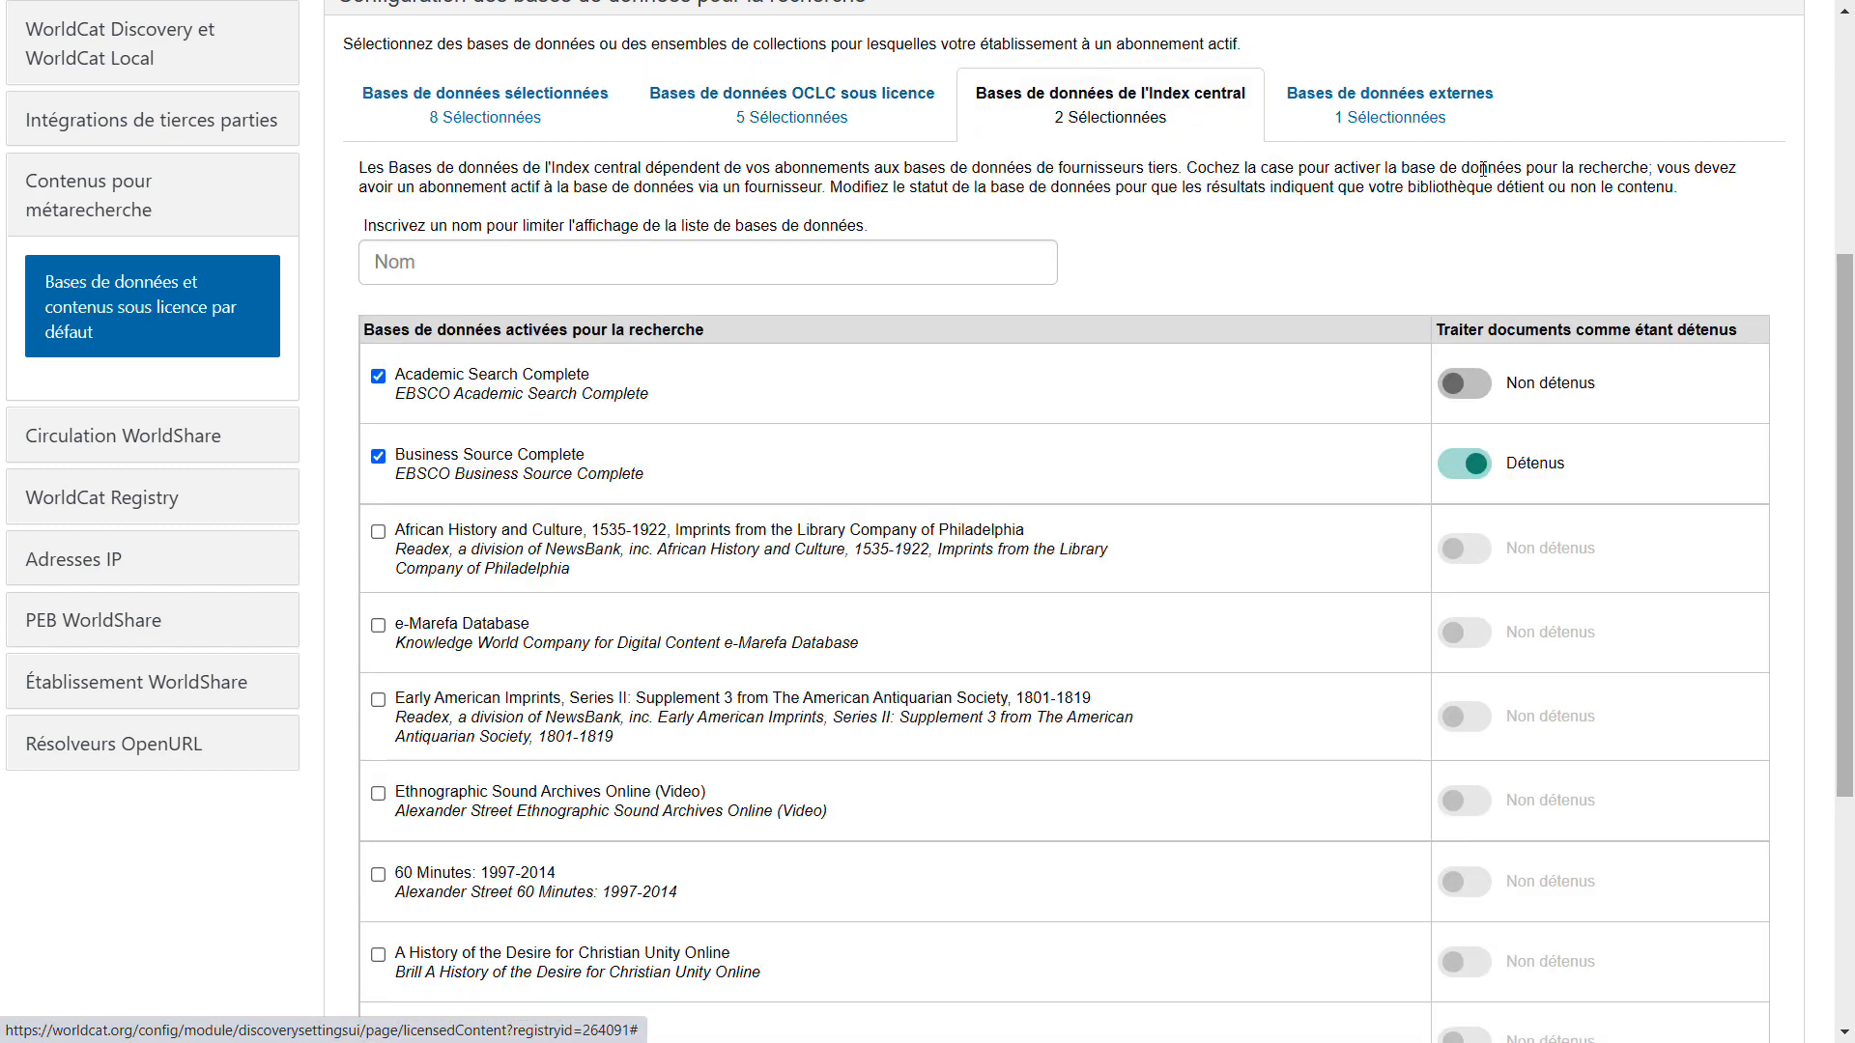
scroll(1483, 169, down, 1)
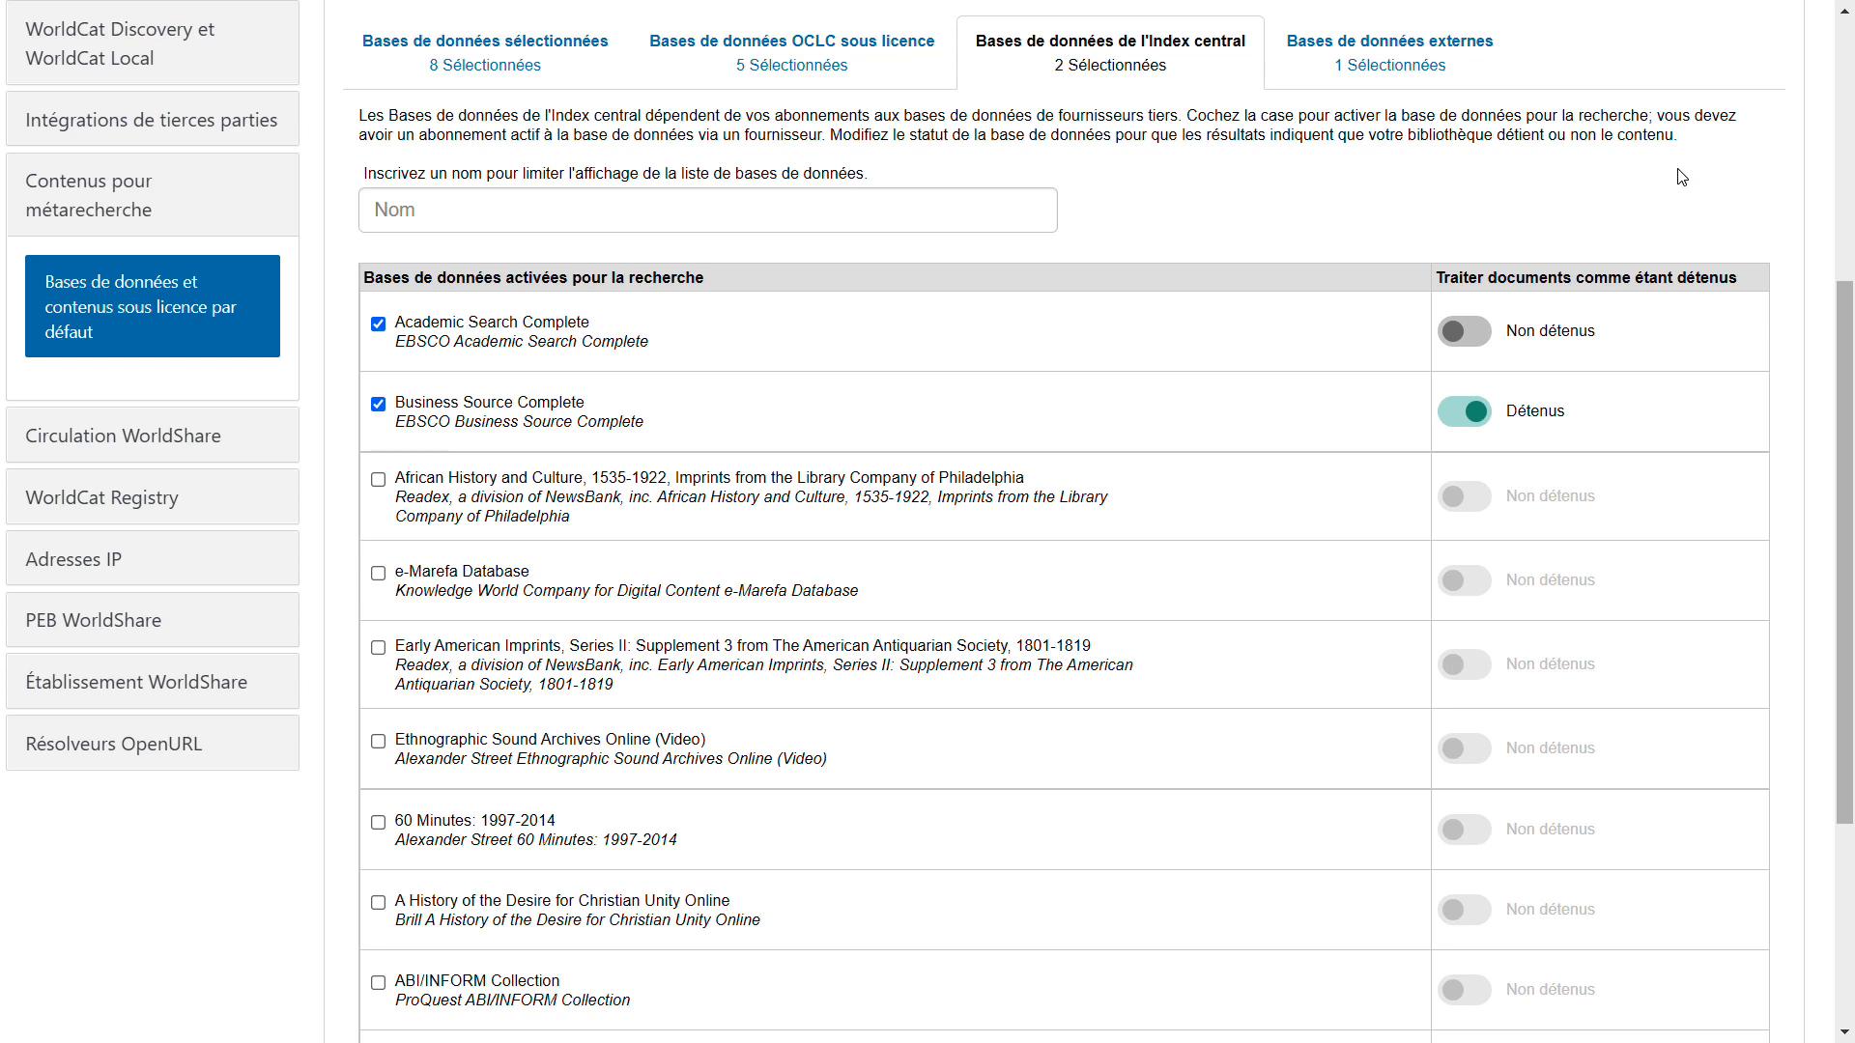
scroll(1681, 177, down, 4)
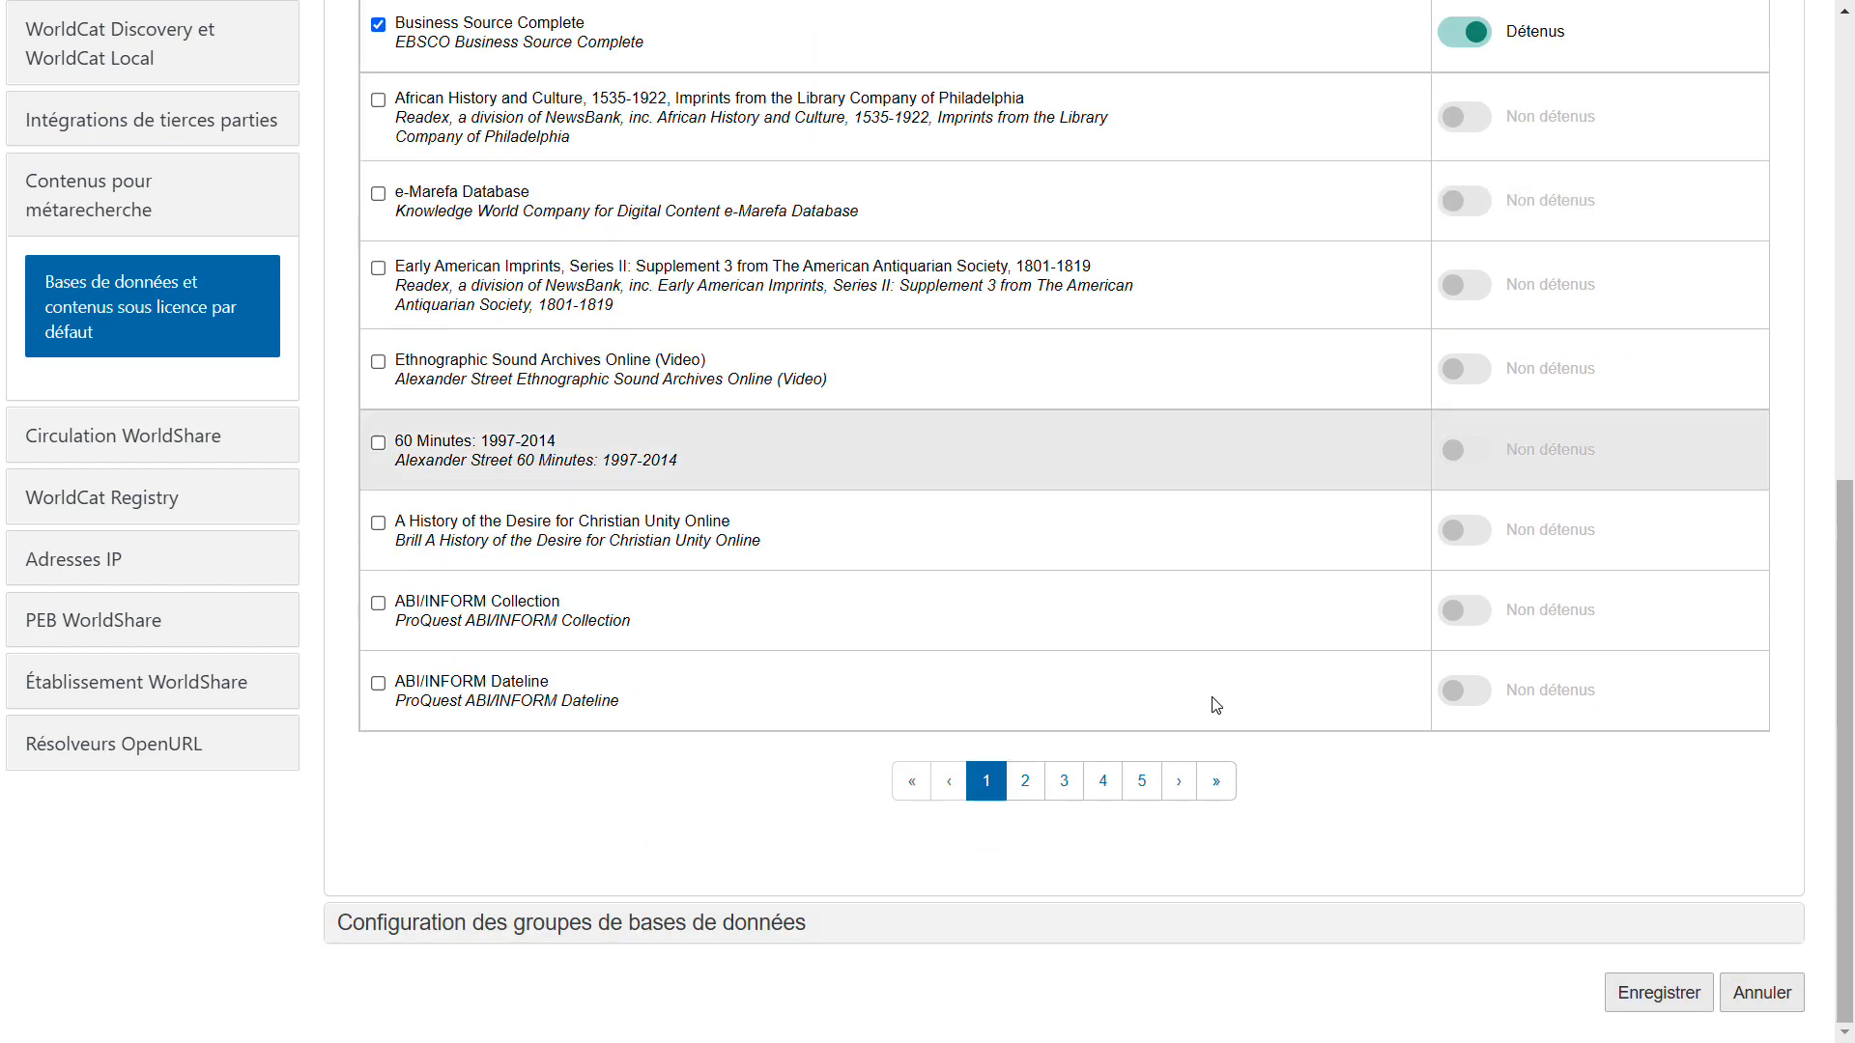
click(1026, 783)
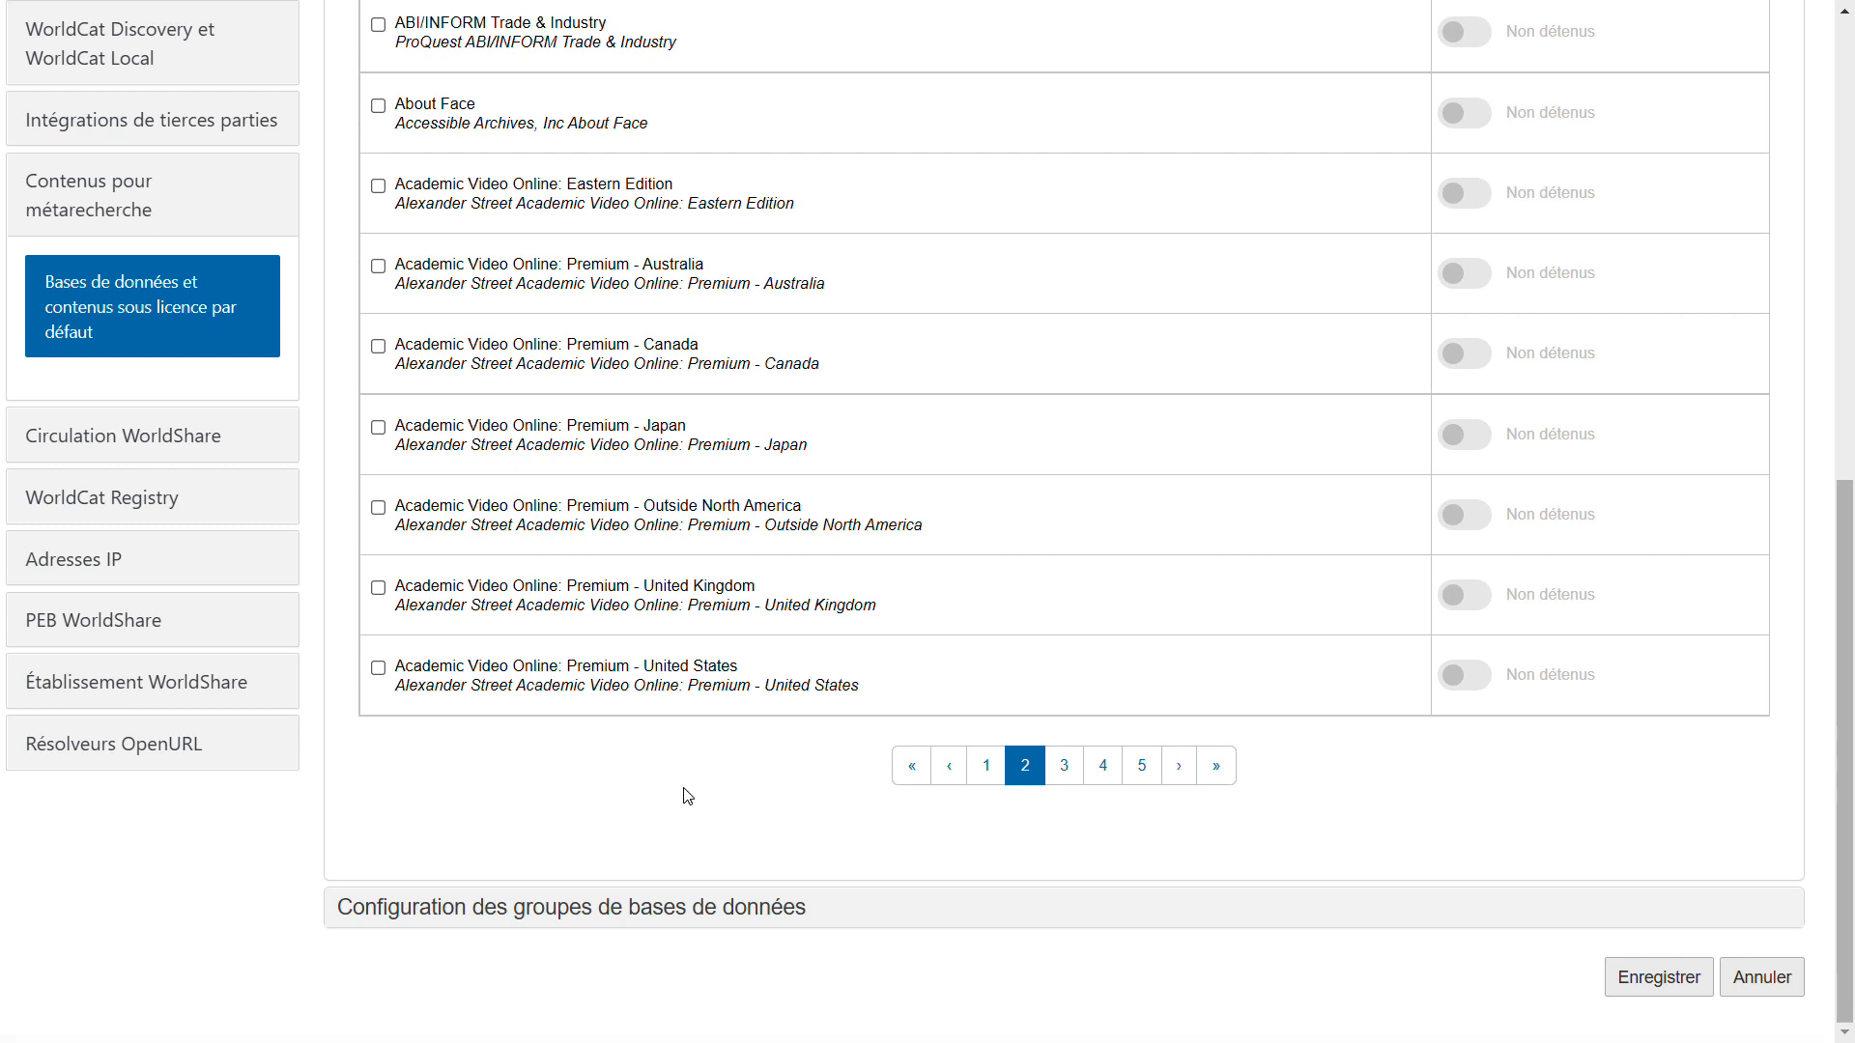
click(1107, 768)
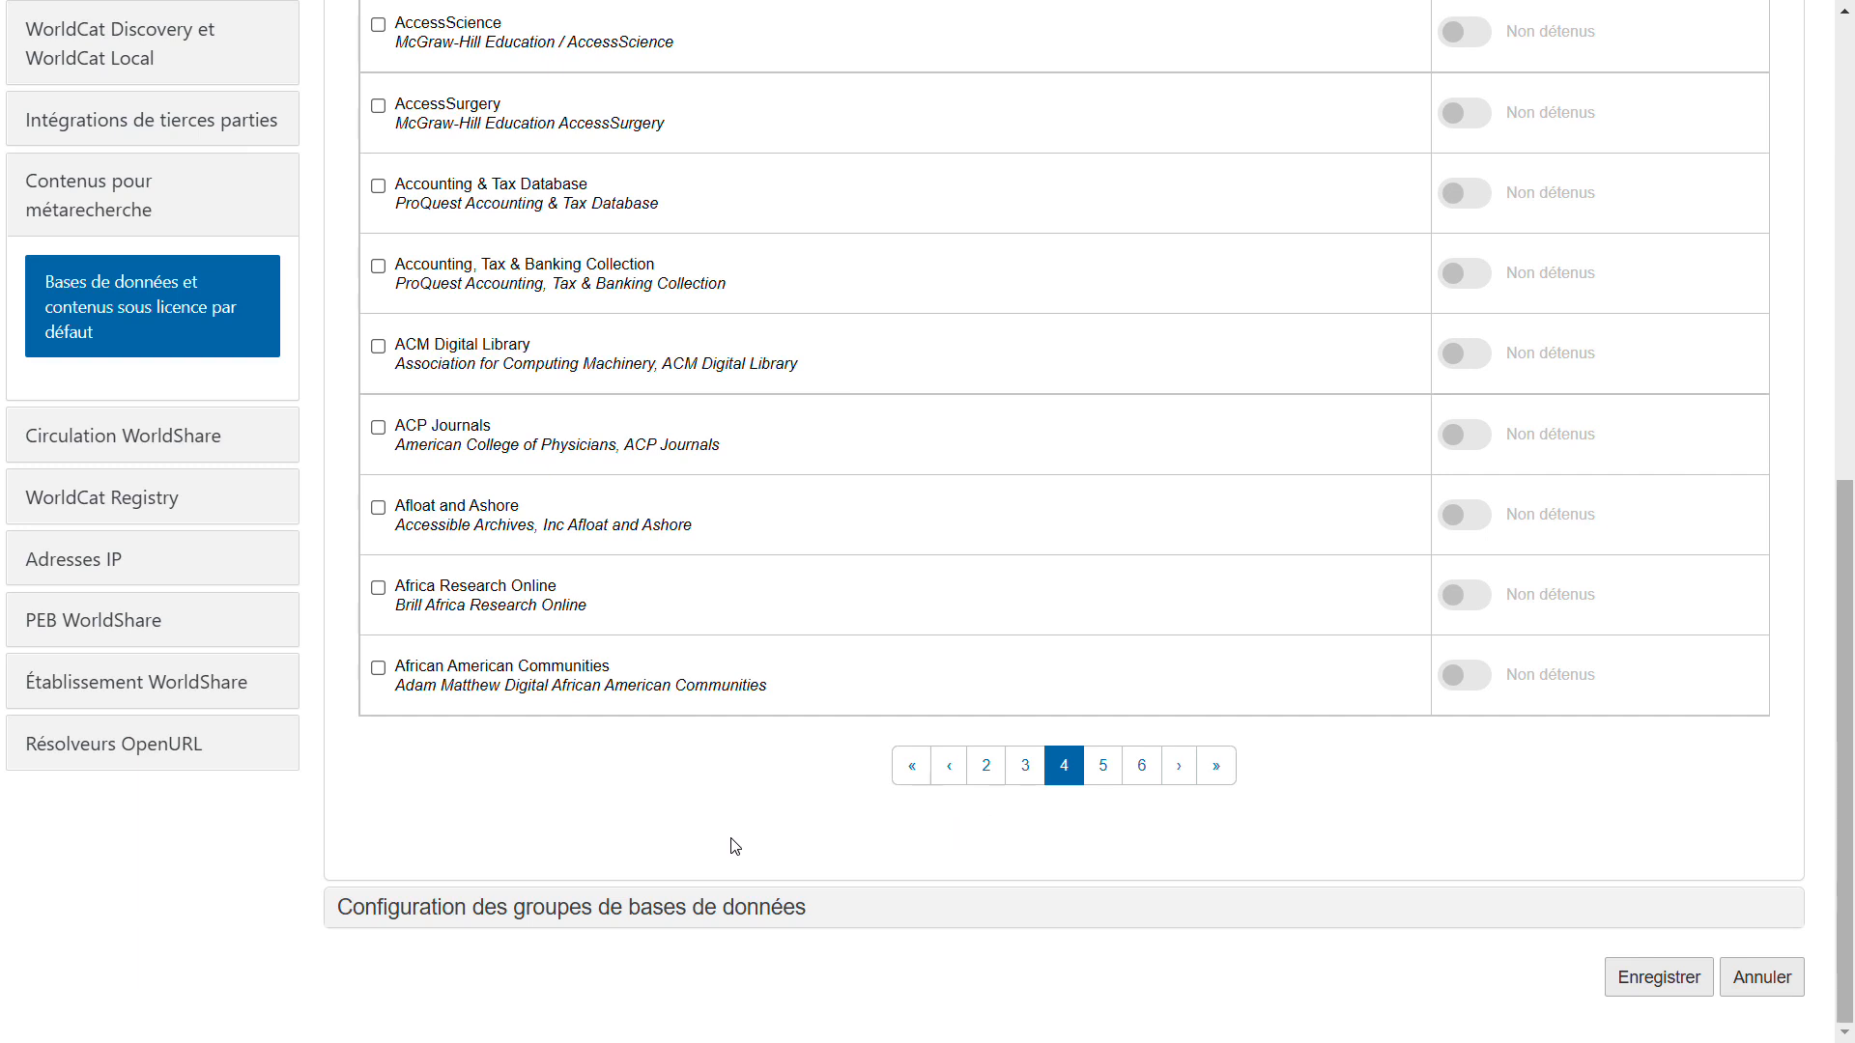
click(947, 768)
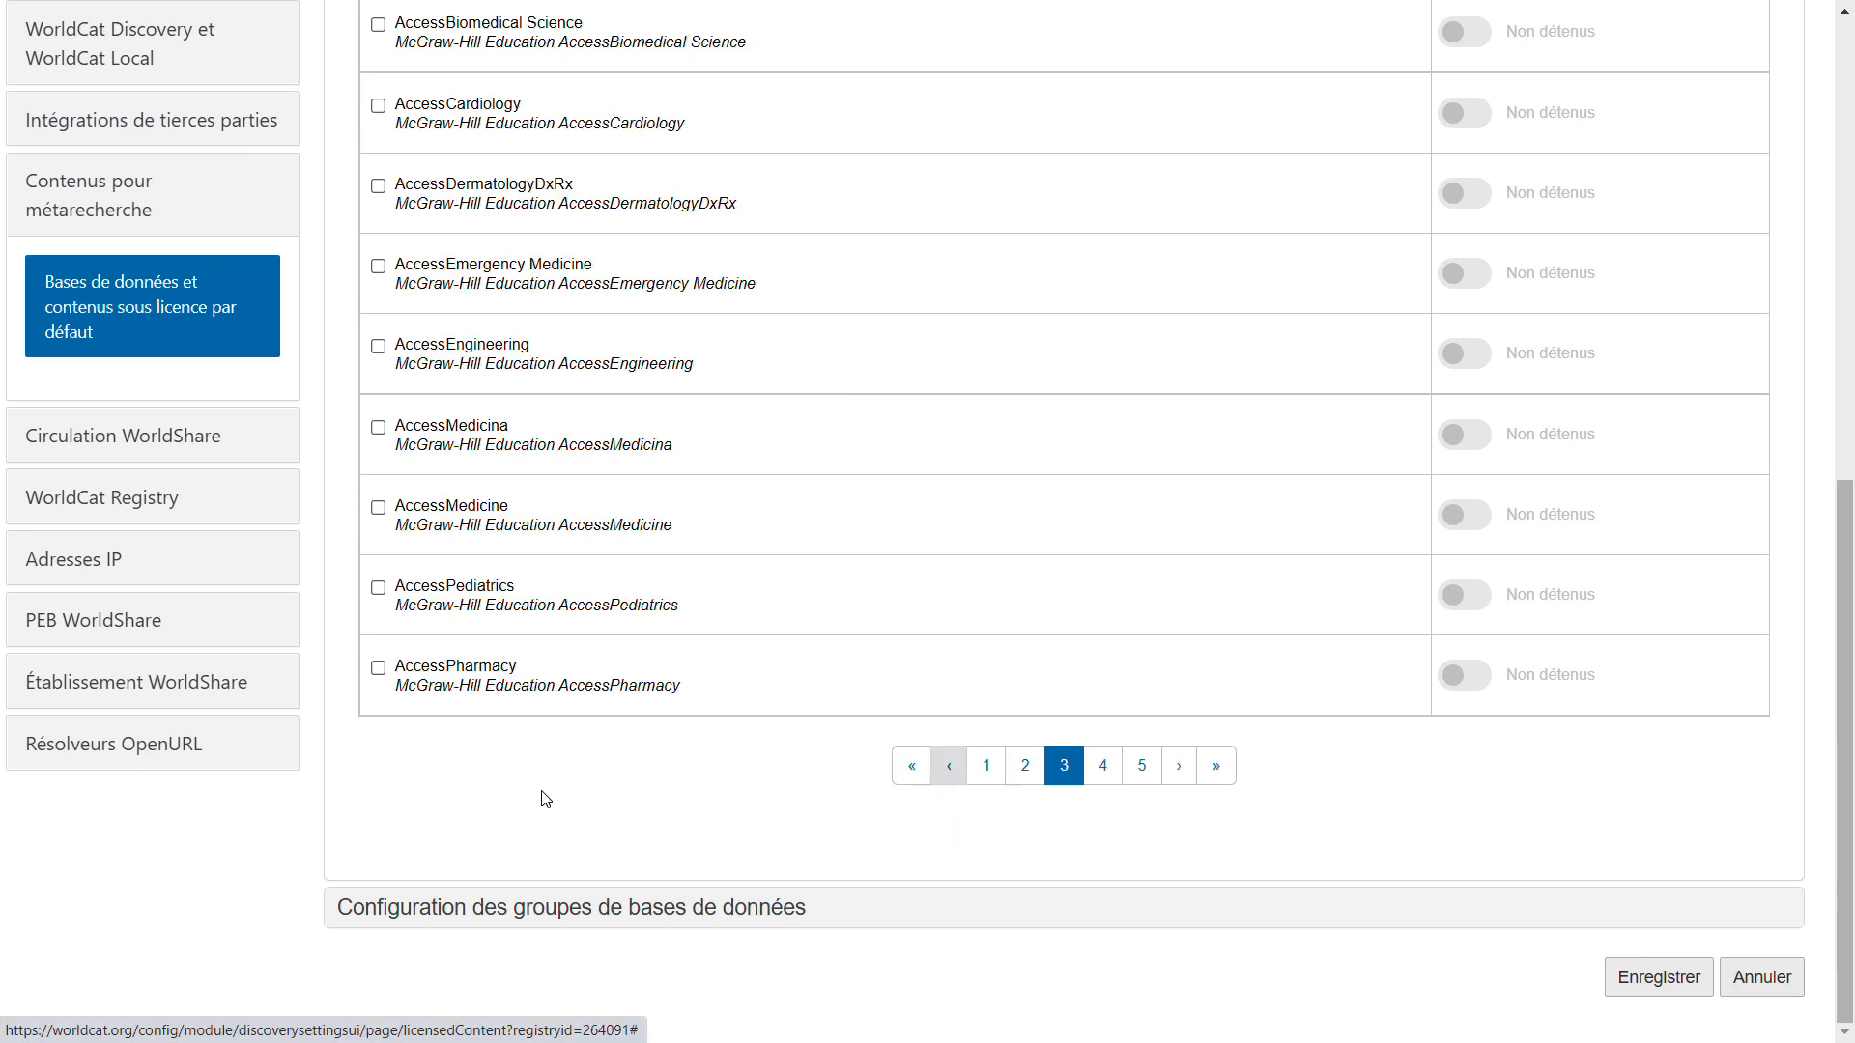
scroll(494, 799, up, 3)
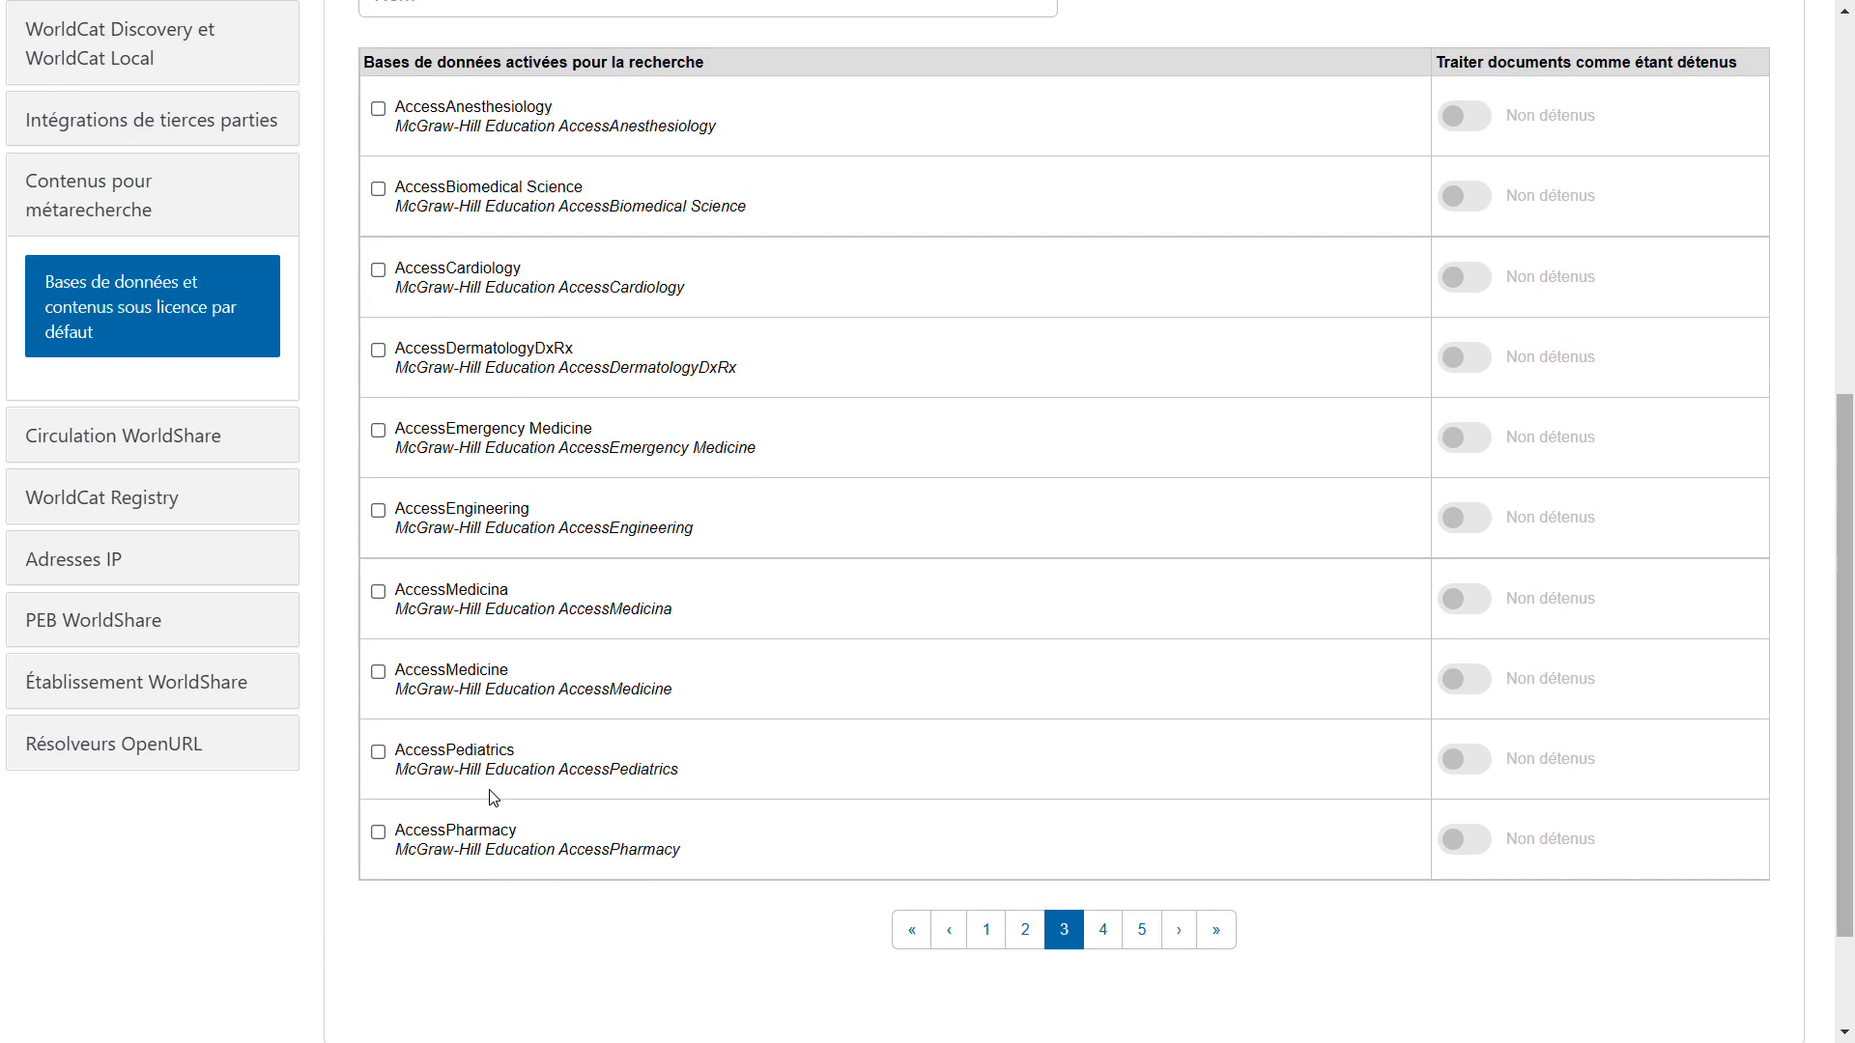
scroll(494, 799, up, 1)
Step: Filter the central index by name 'bioone', enable BioOne, then clear the filter
click(499, 235)
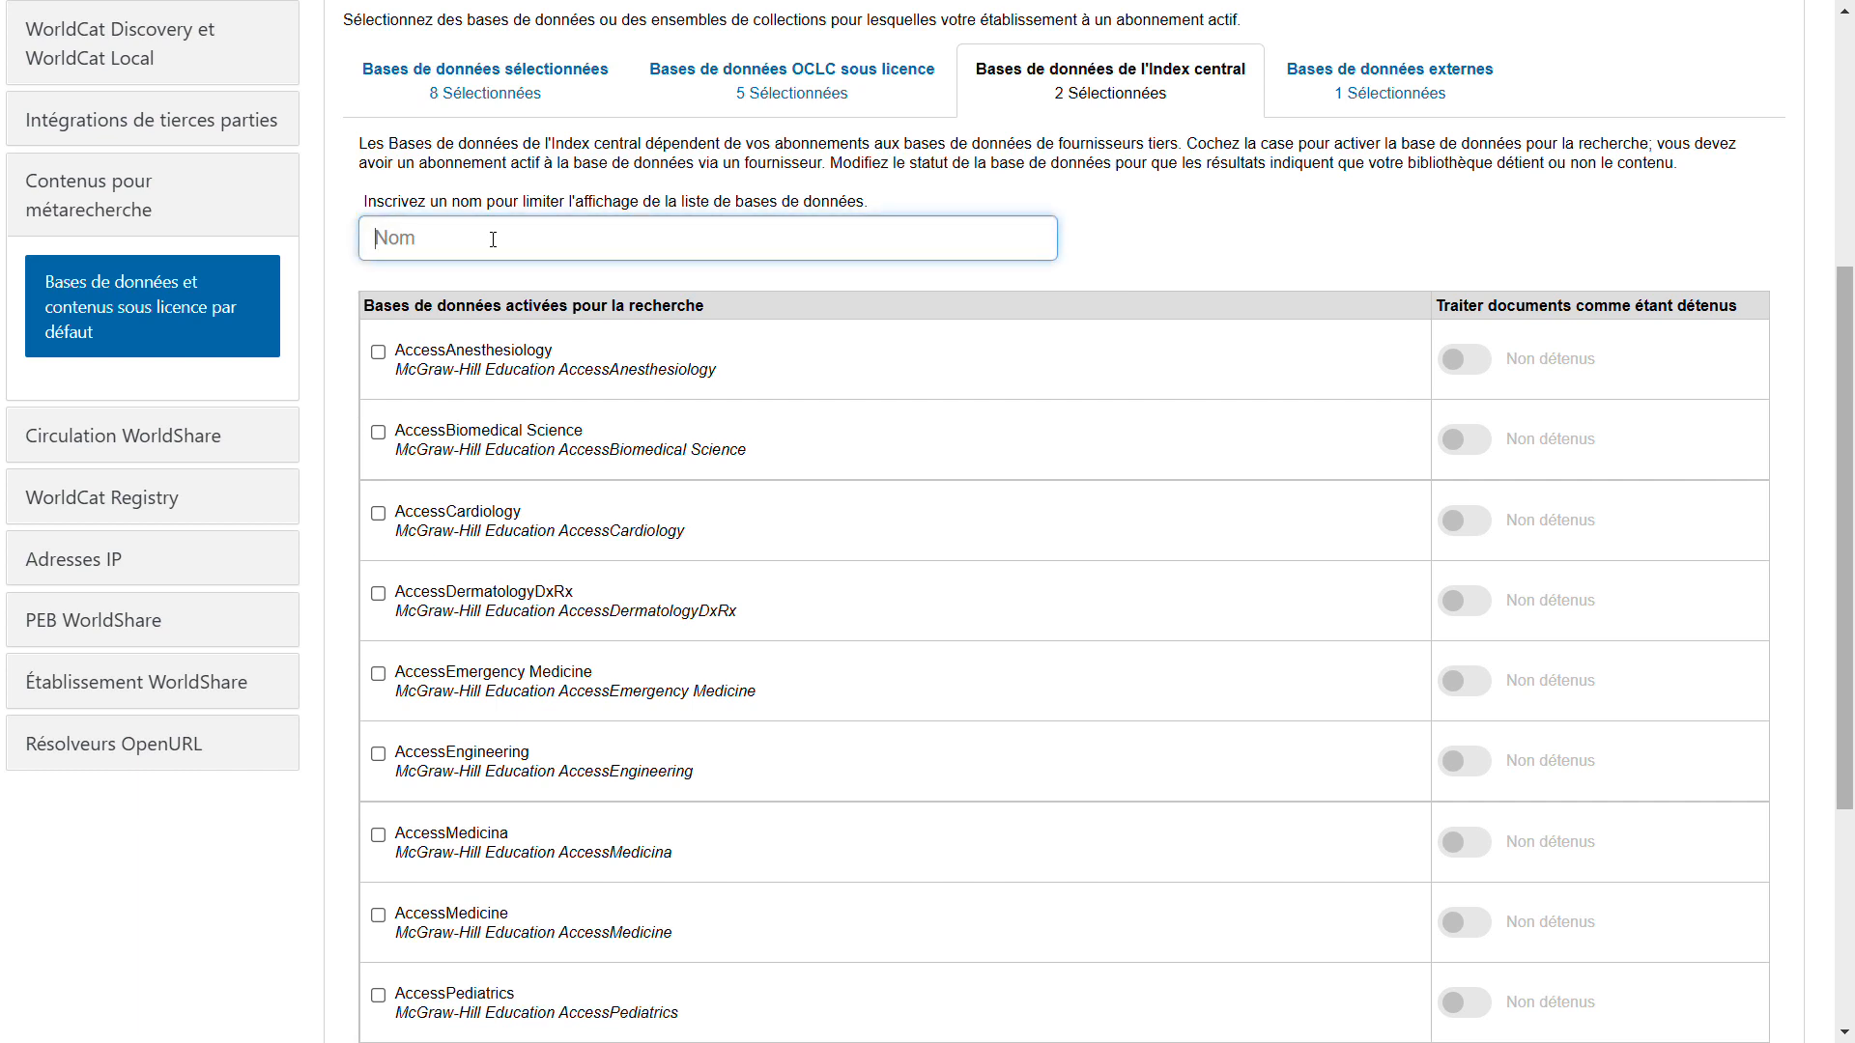
text(bi)
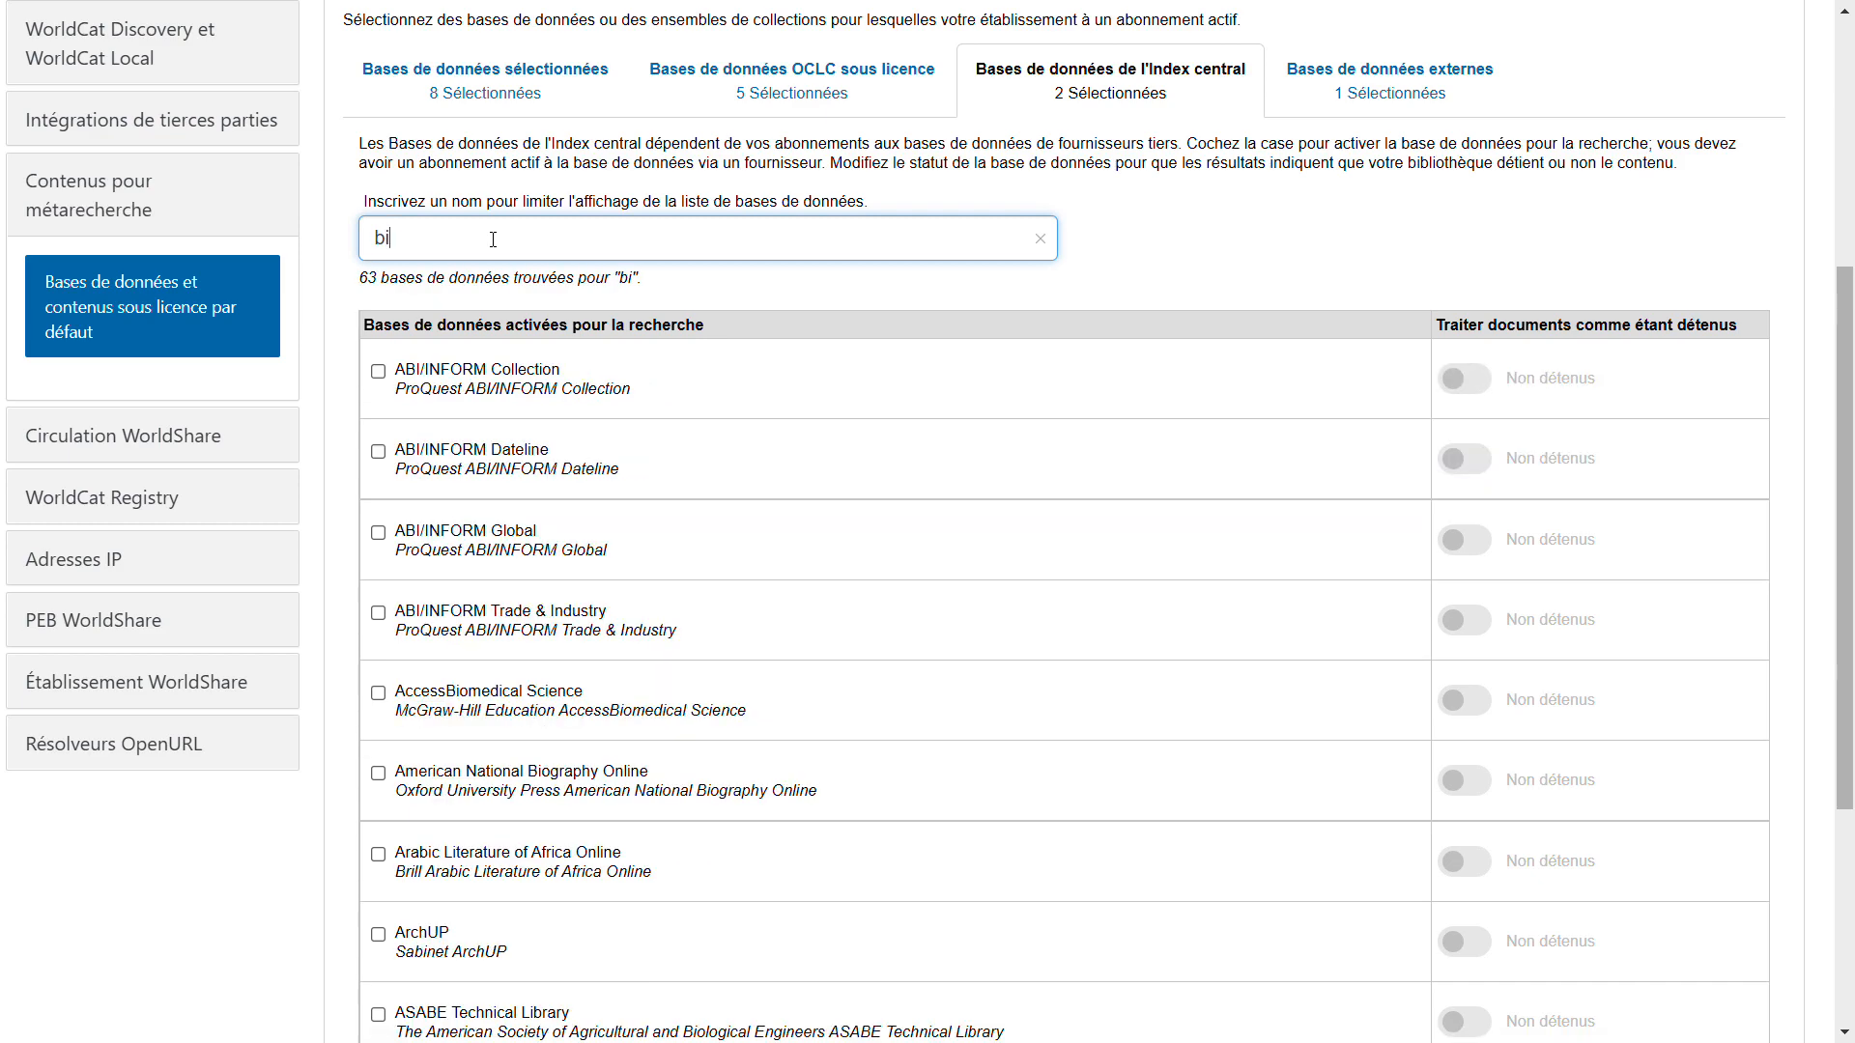
text(oone)
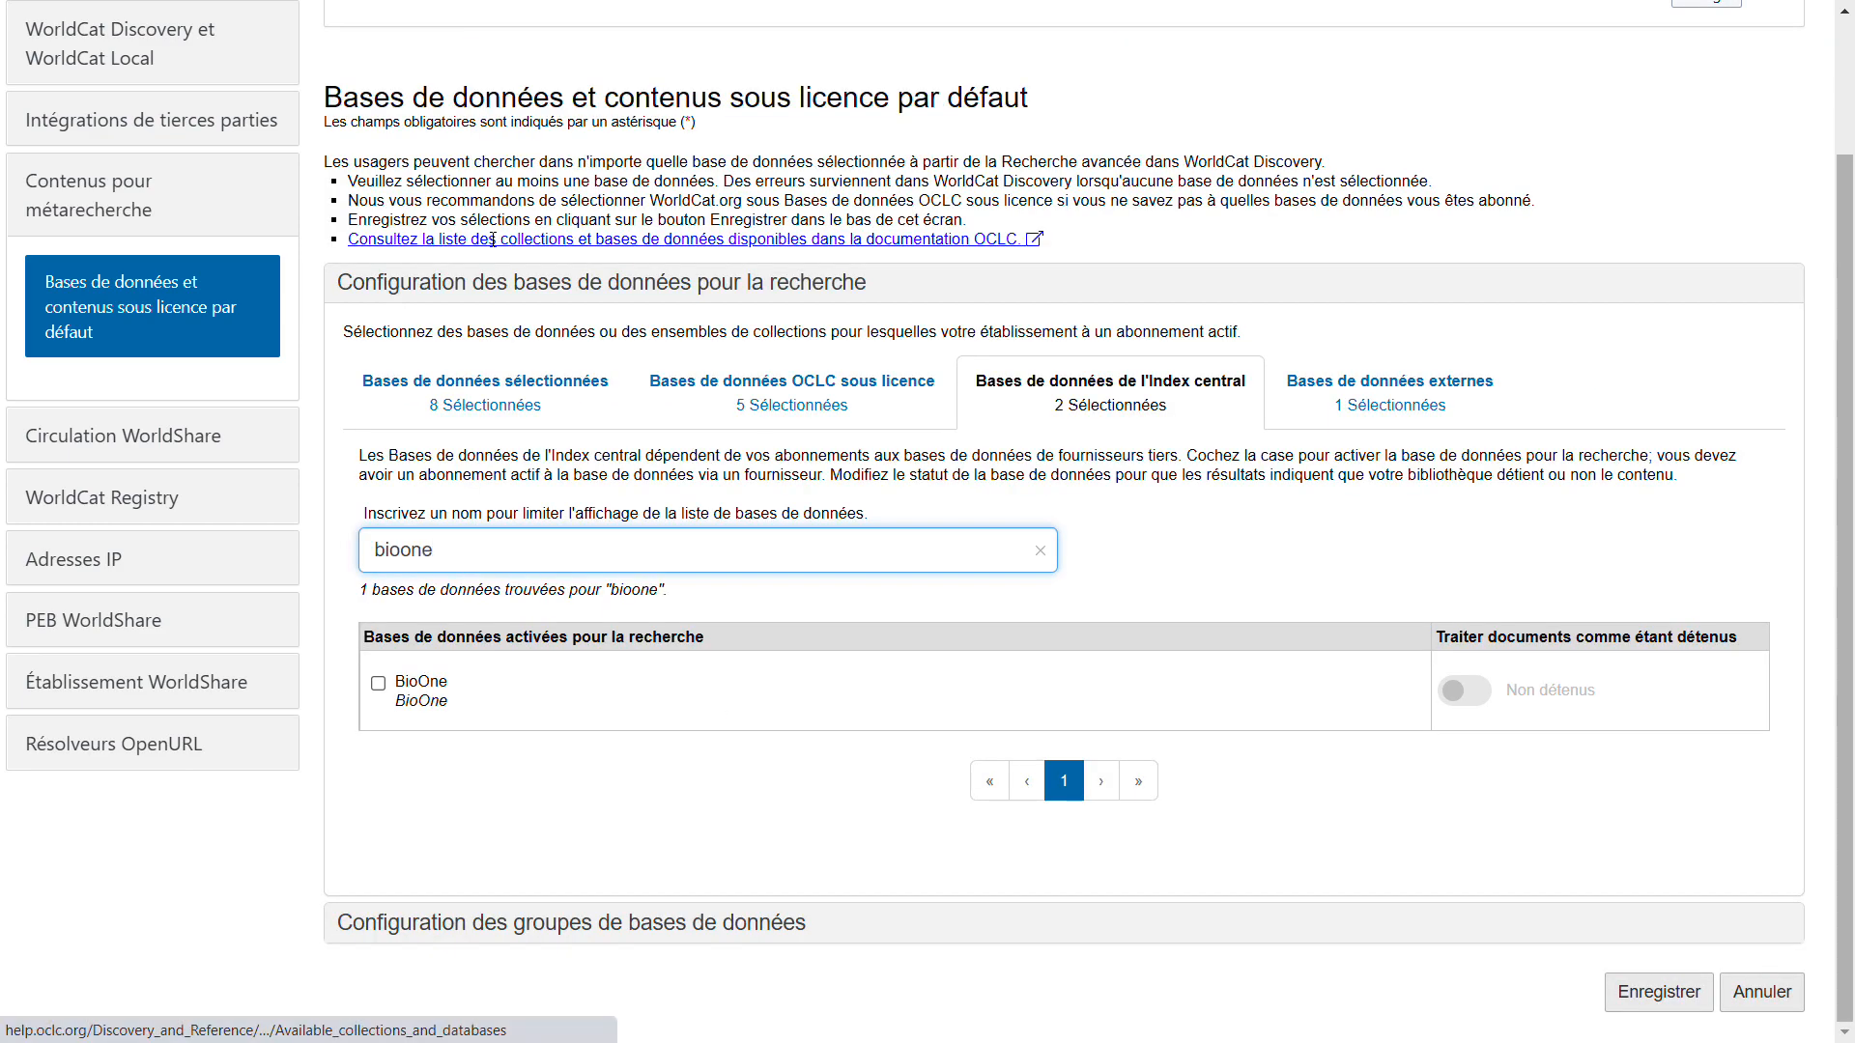
click(377, 685)
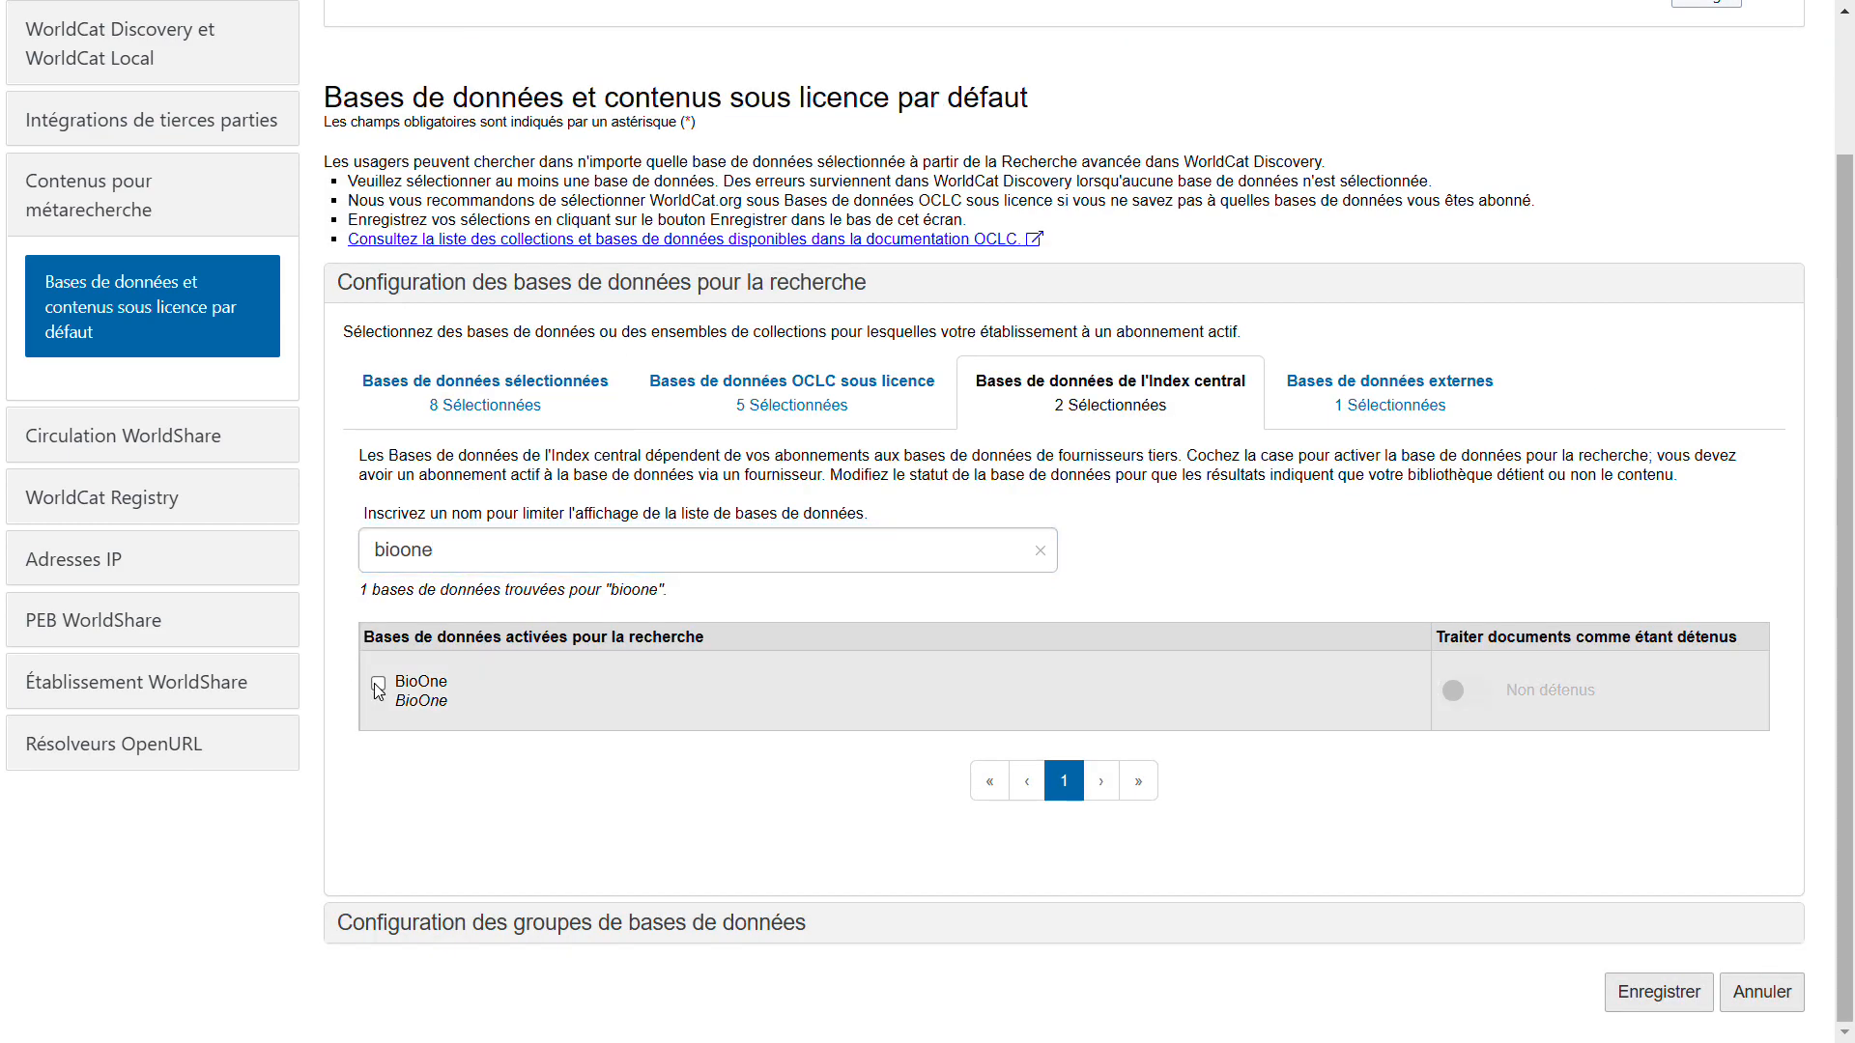
click(1040, 558)
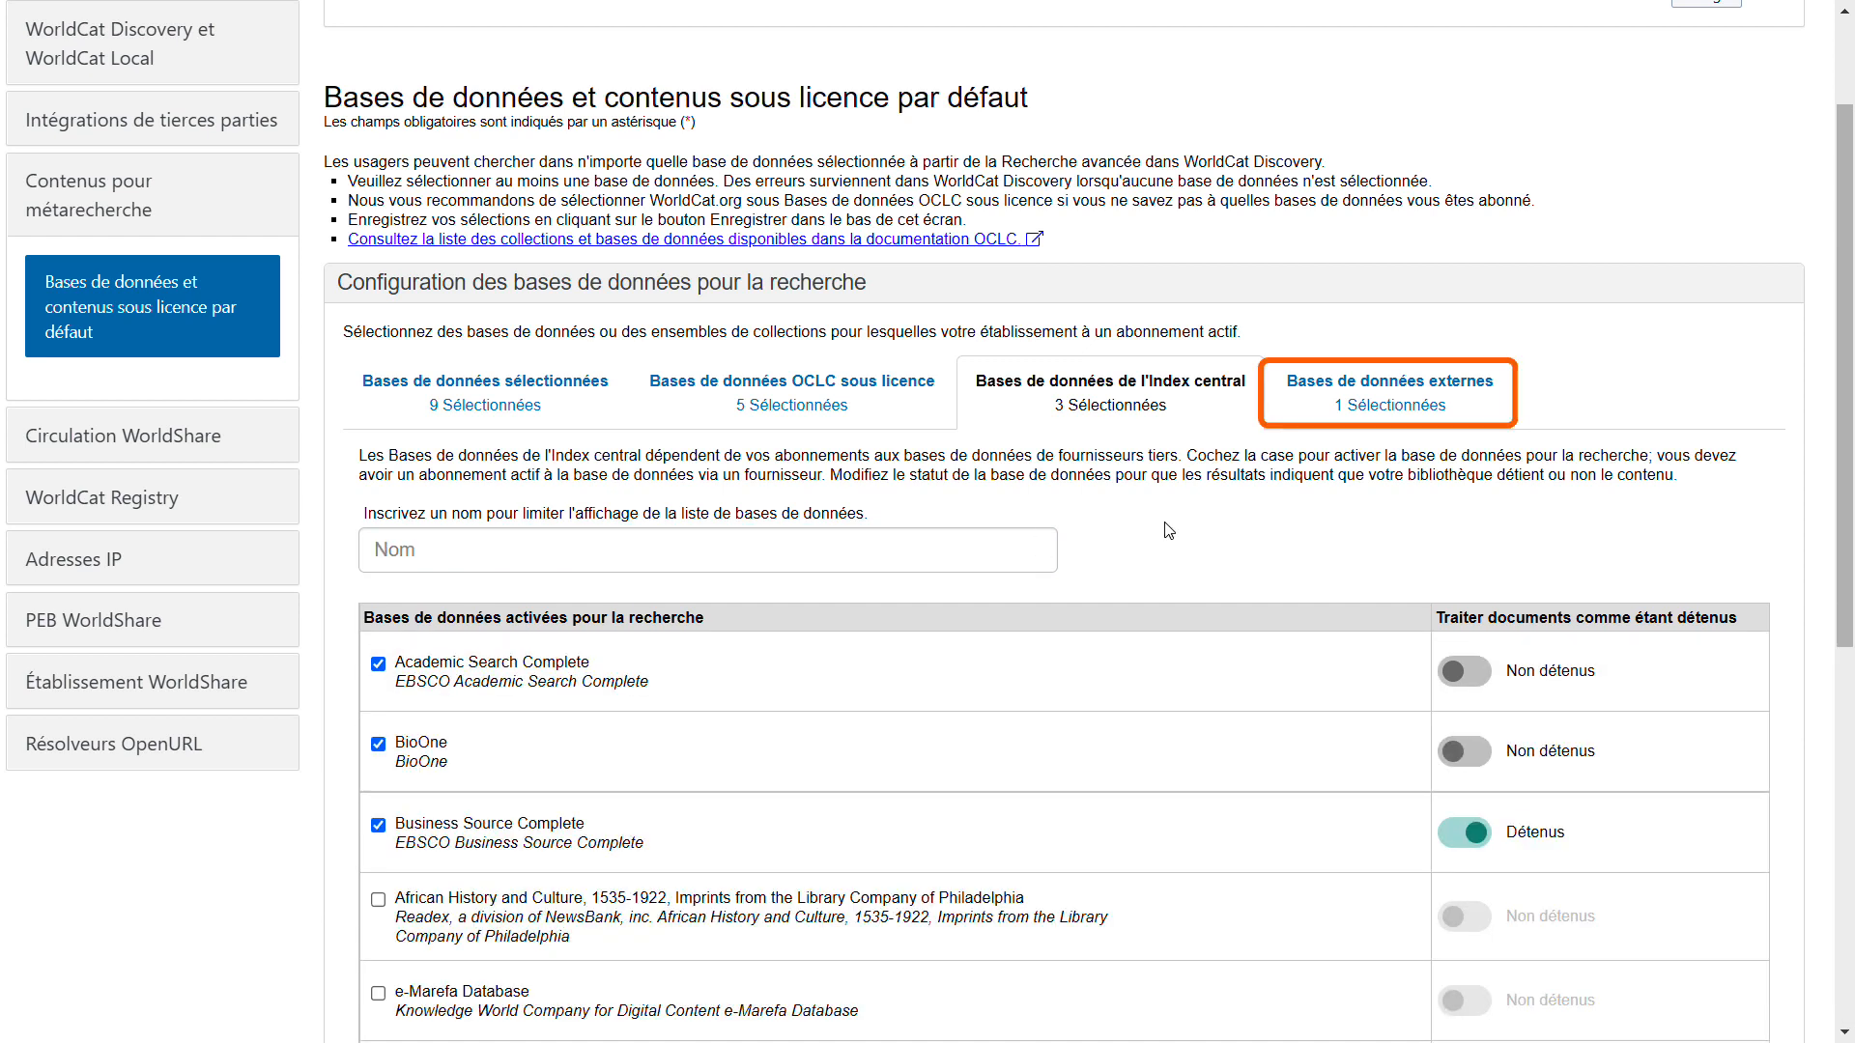
Step: Show the external databases tab and scroll through its database list
click(1422, 399)
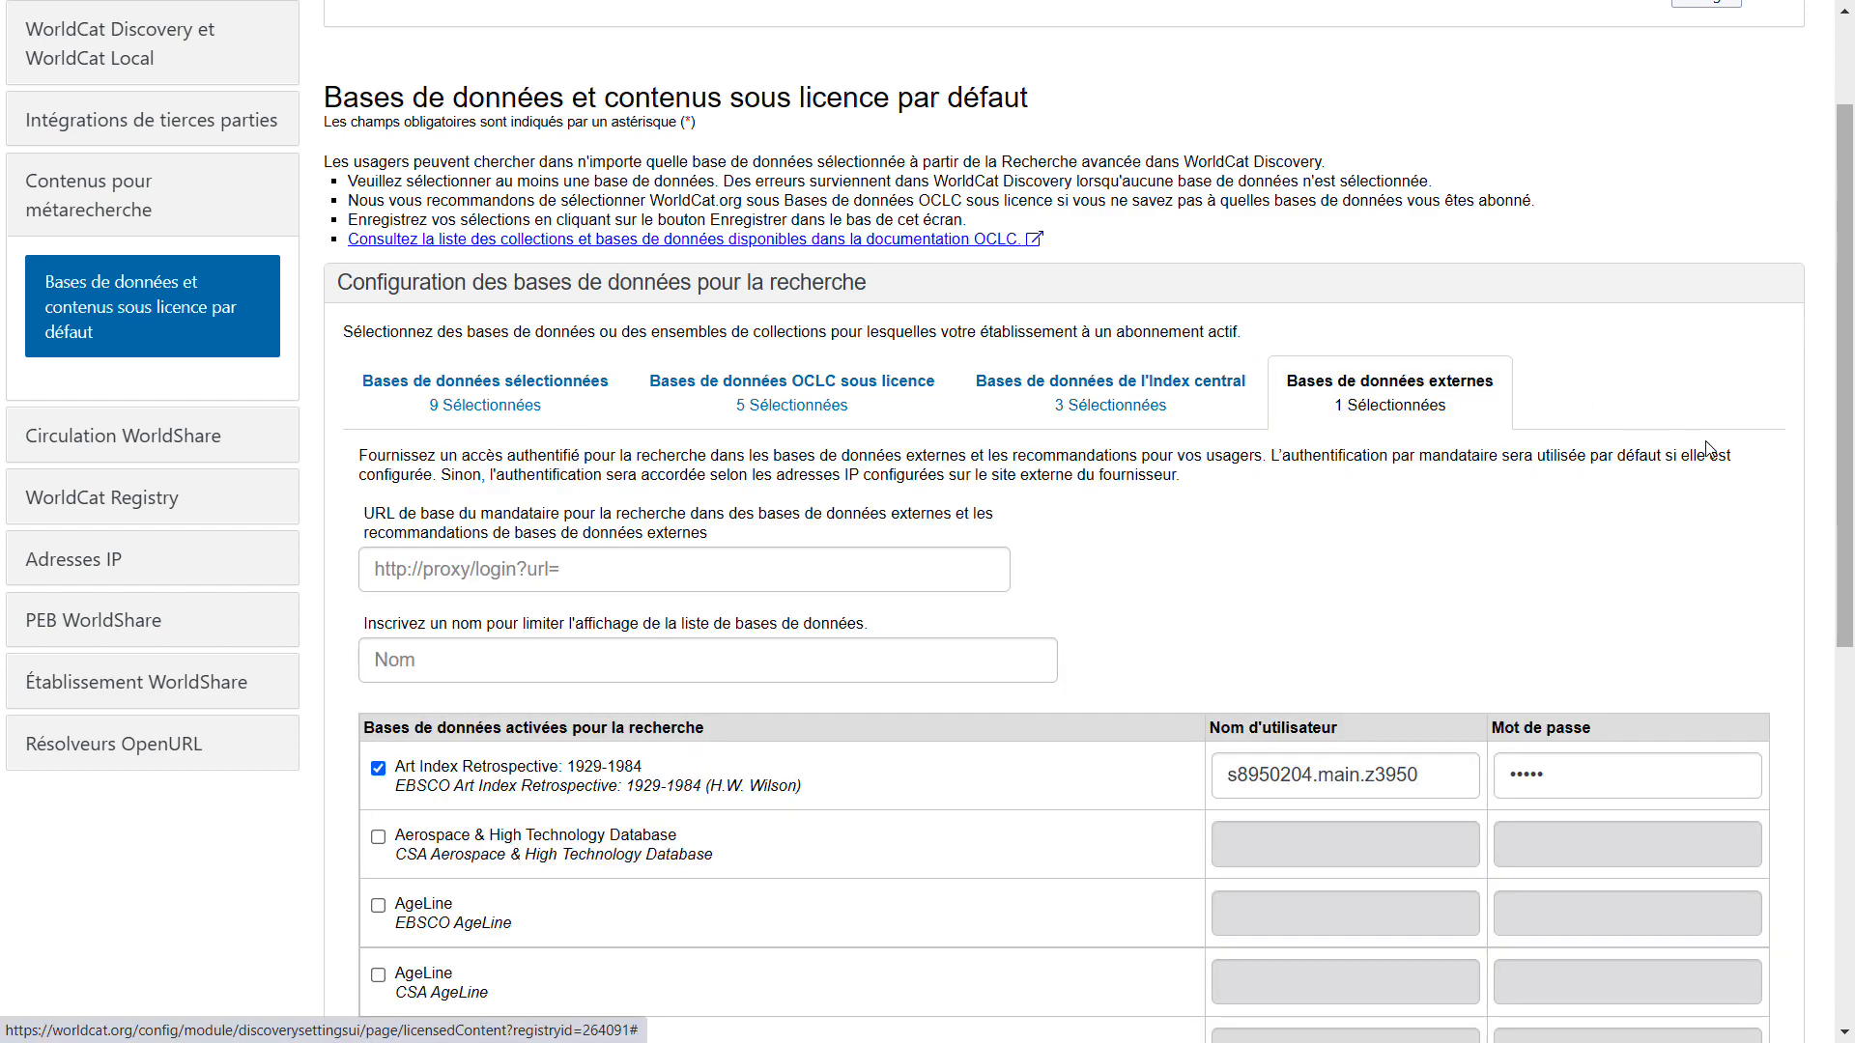
scroll(1710, 449, down, 2)
scroll(1710, 450, down, 2)
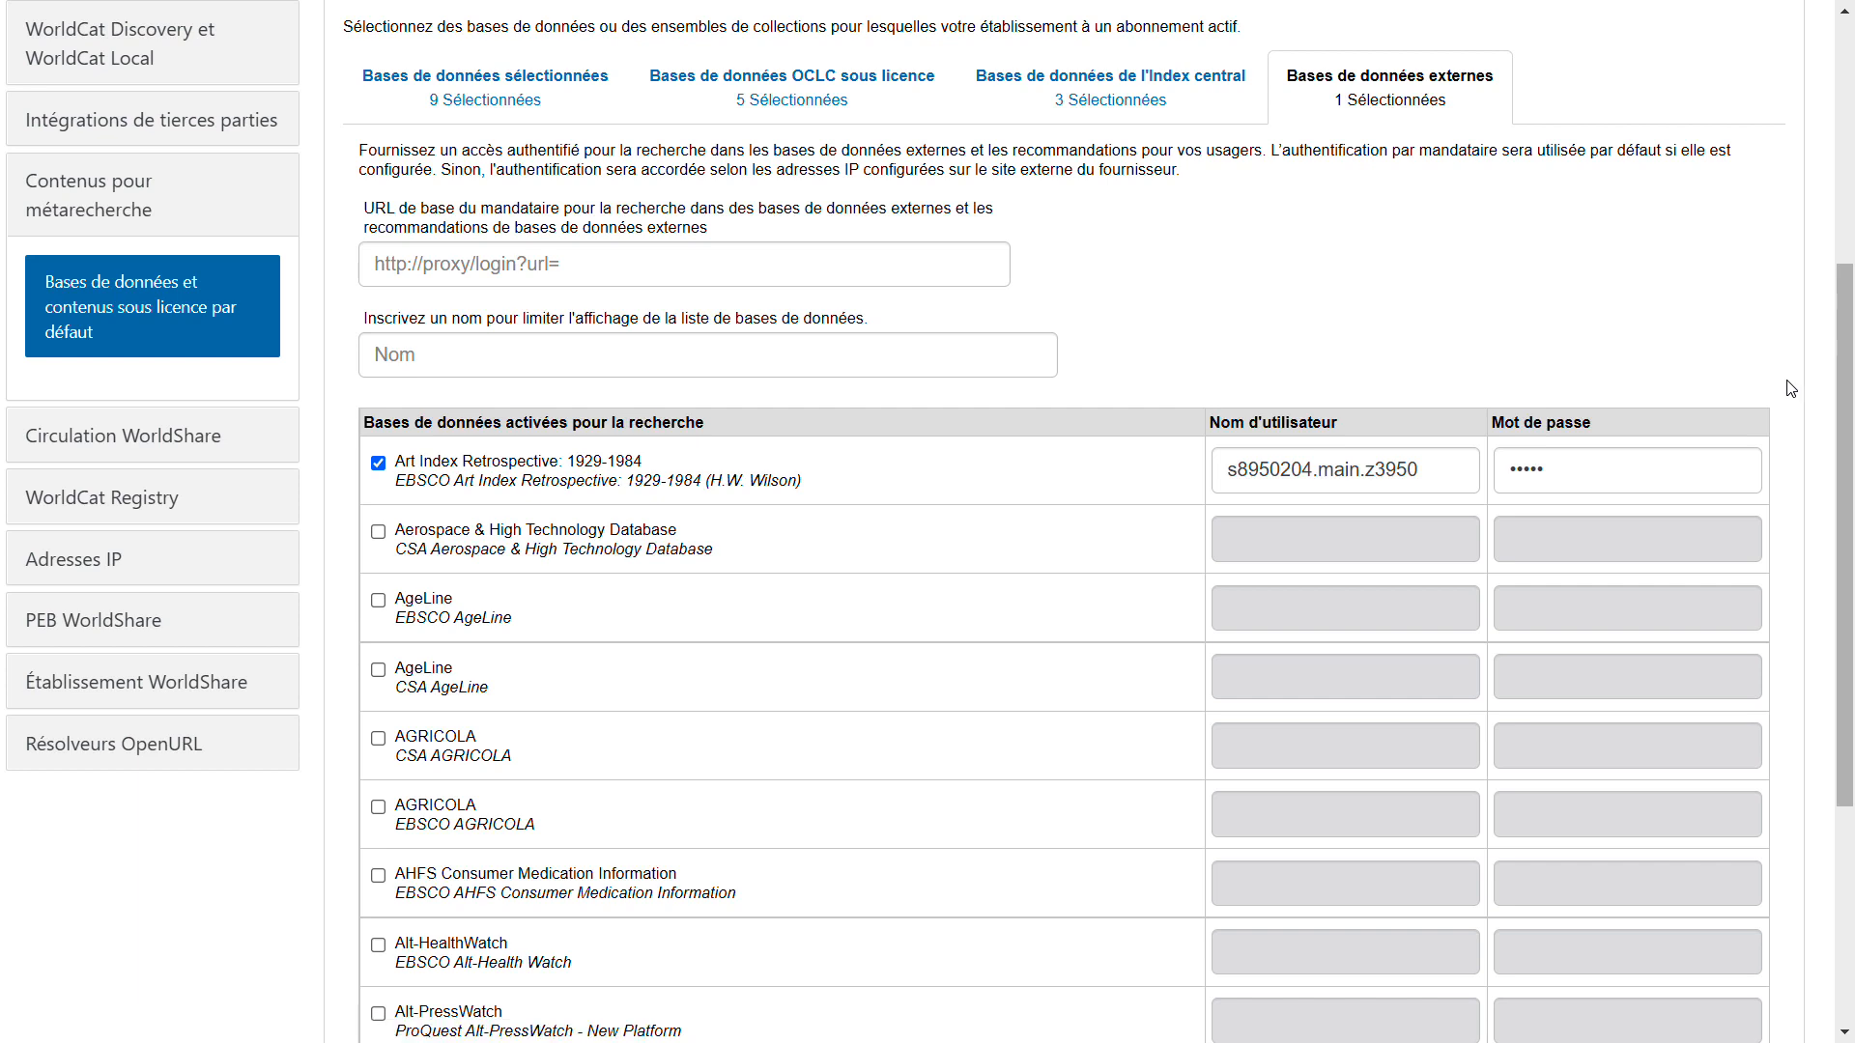
scroll(1783, 368, down, 3)
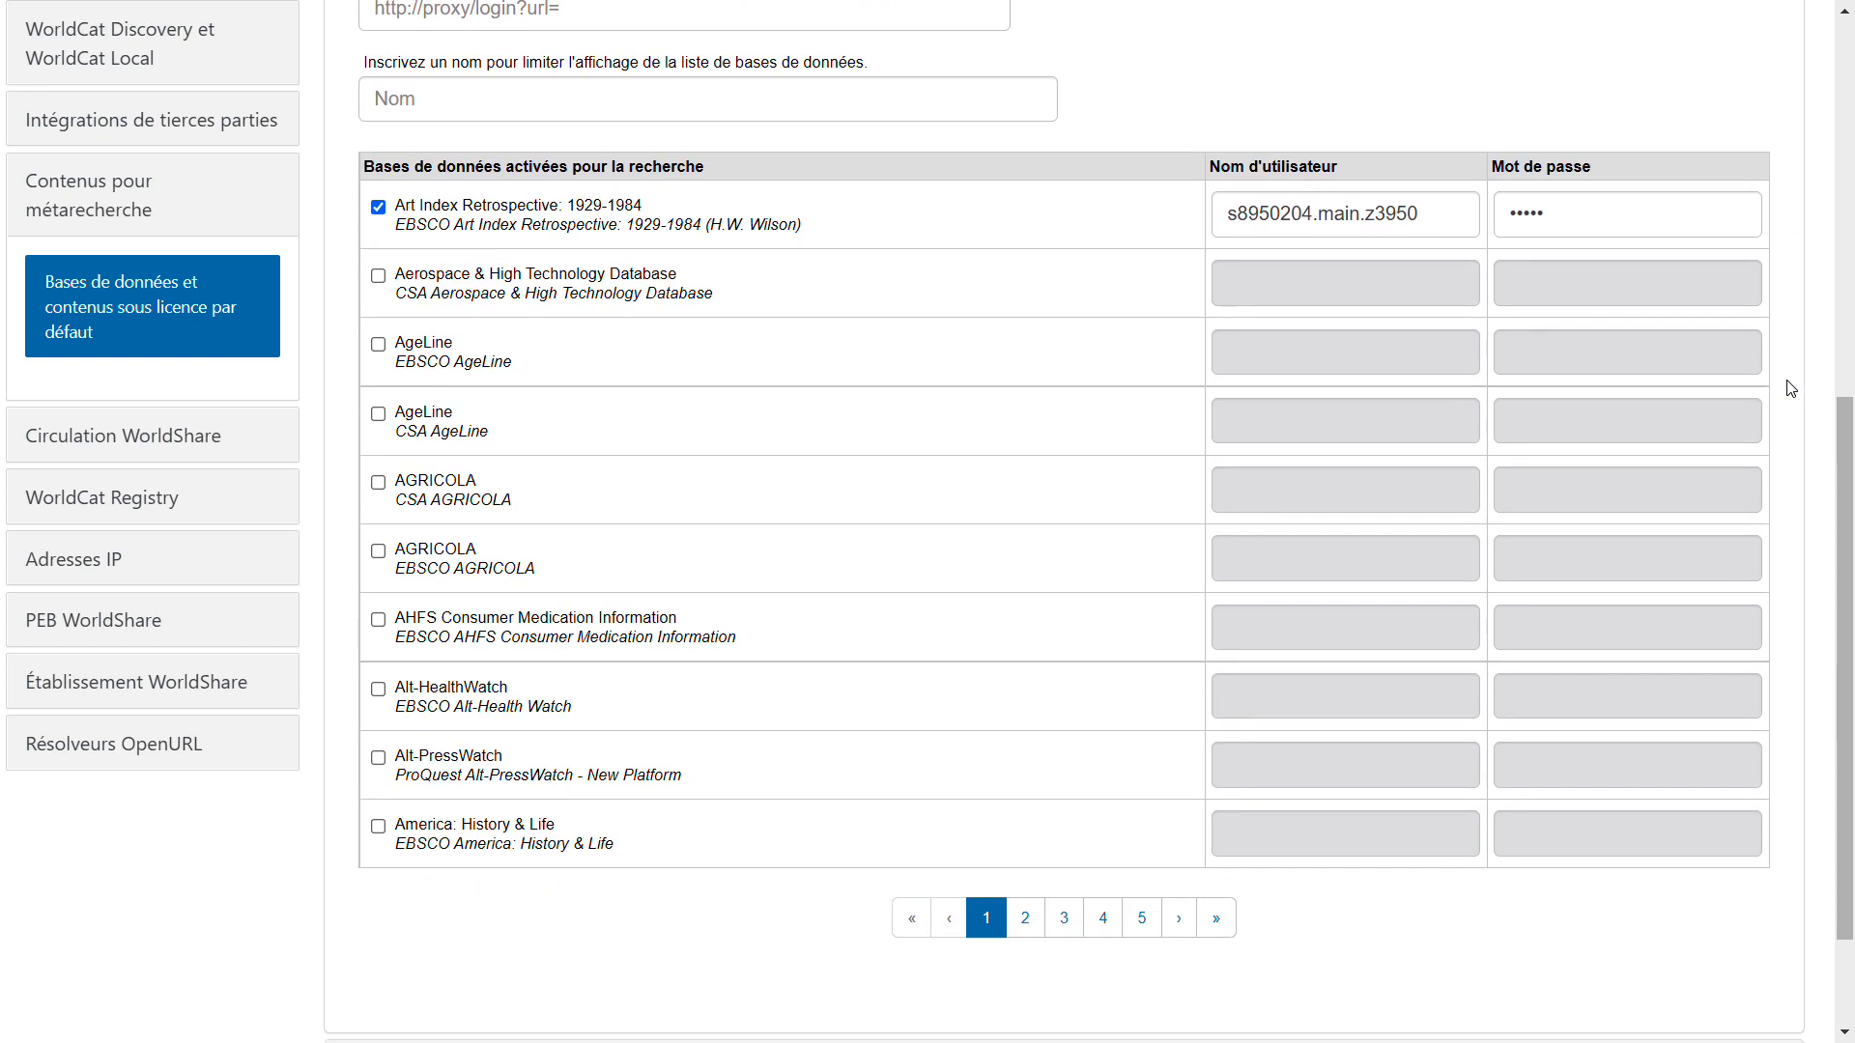
scroll(1791, 388, up, 2)
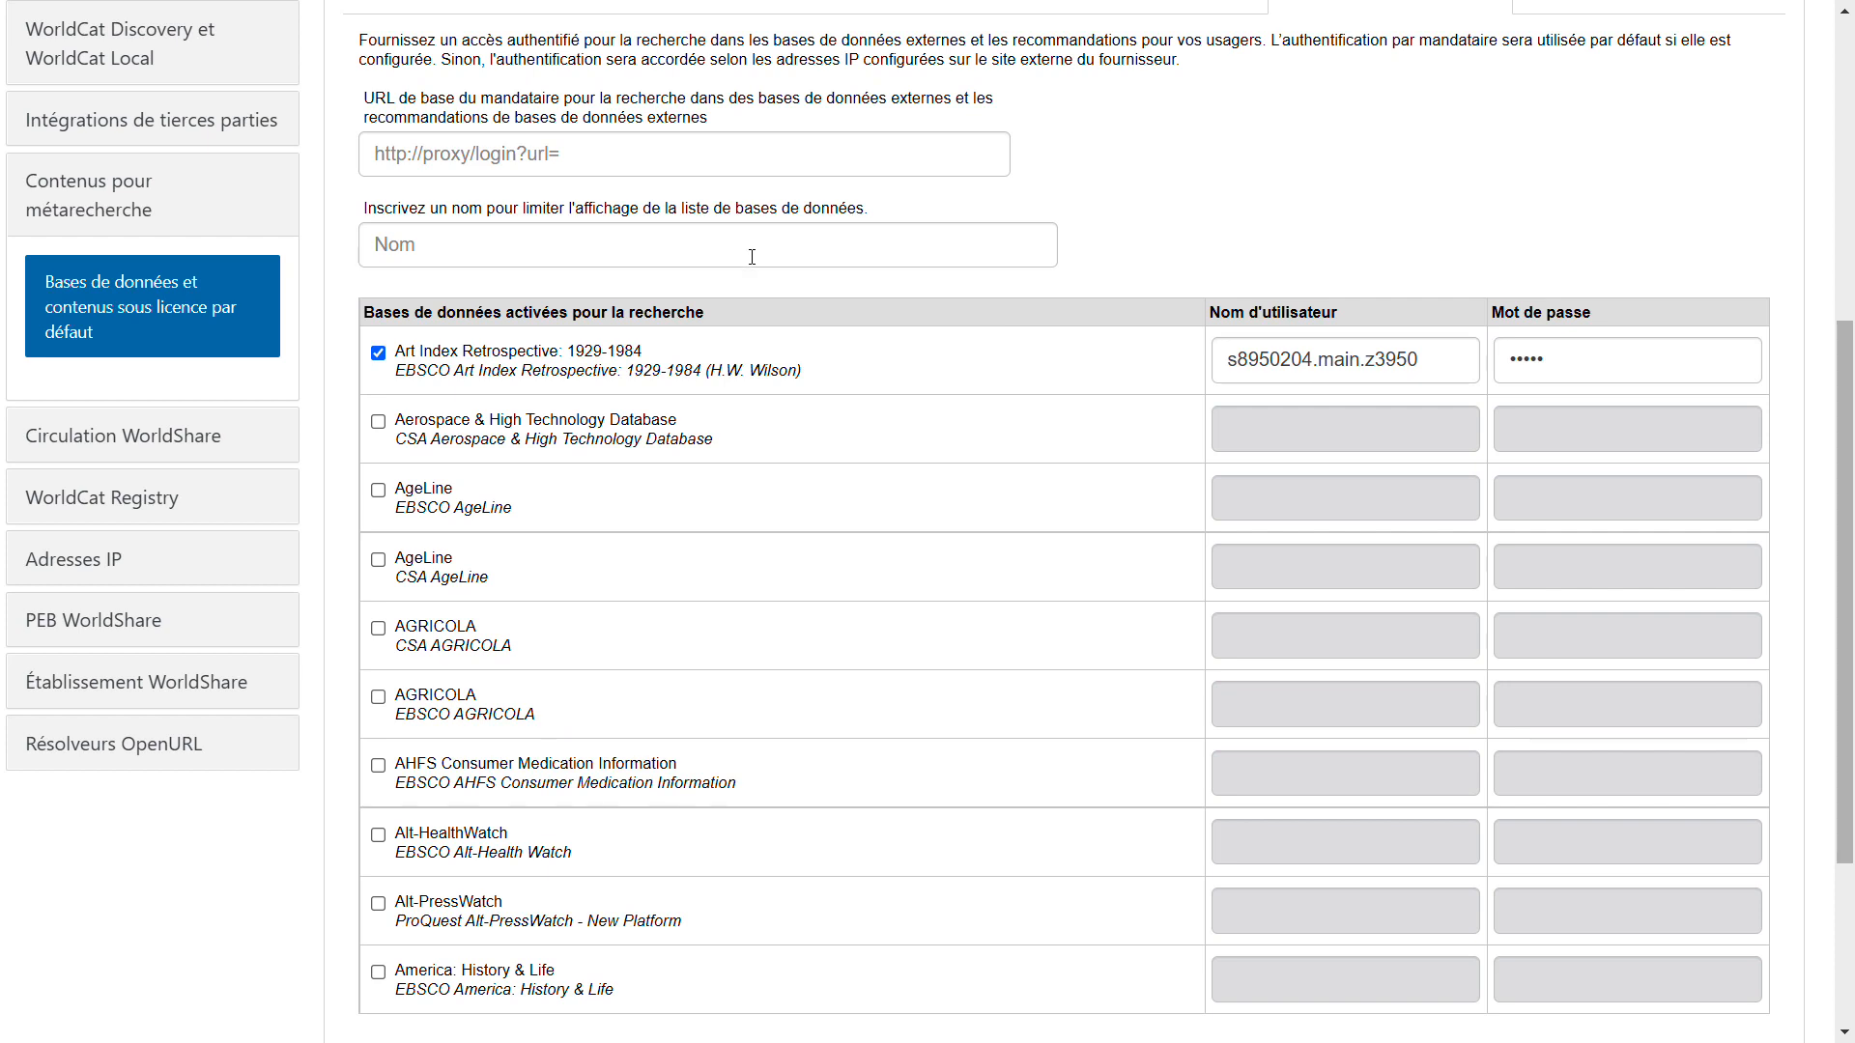
Step: Filter external databases by 'app' and enable Applied Science & Technology Full Text with its user name and password
click(751, 257)
text(app)
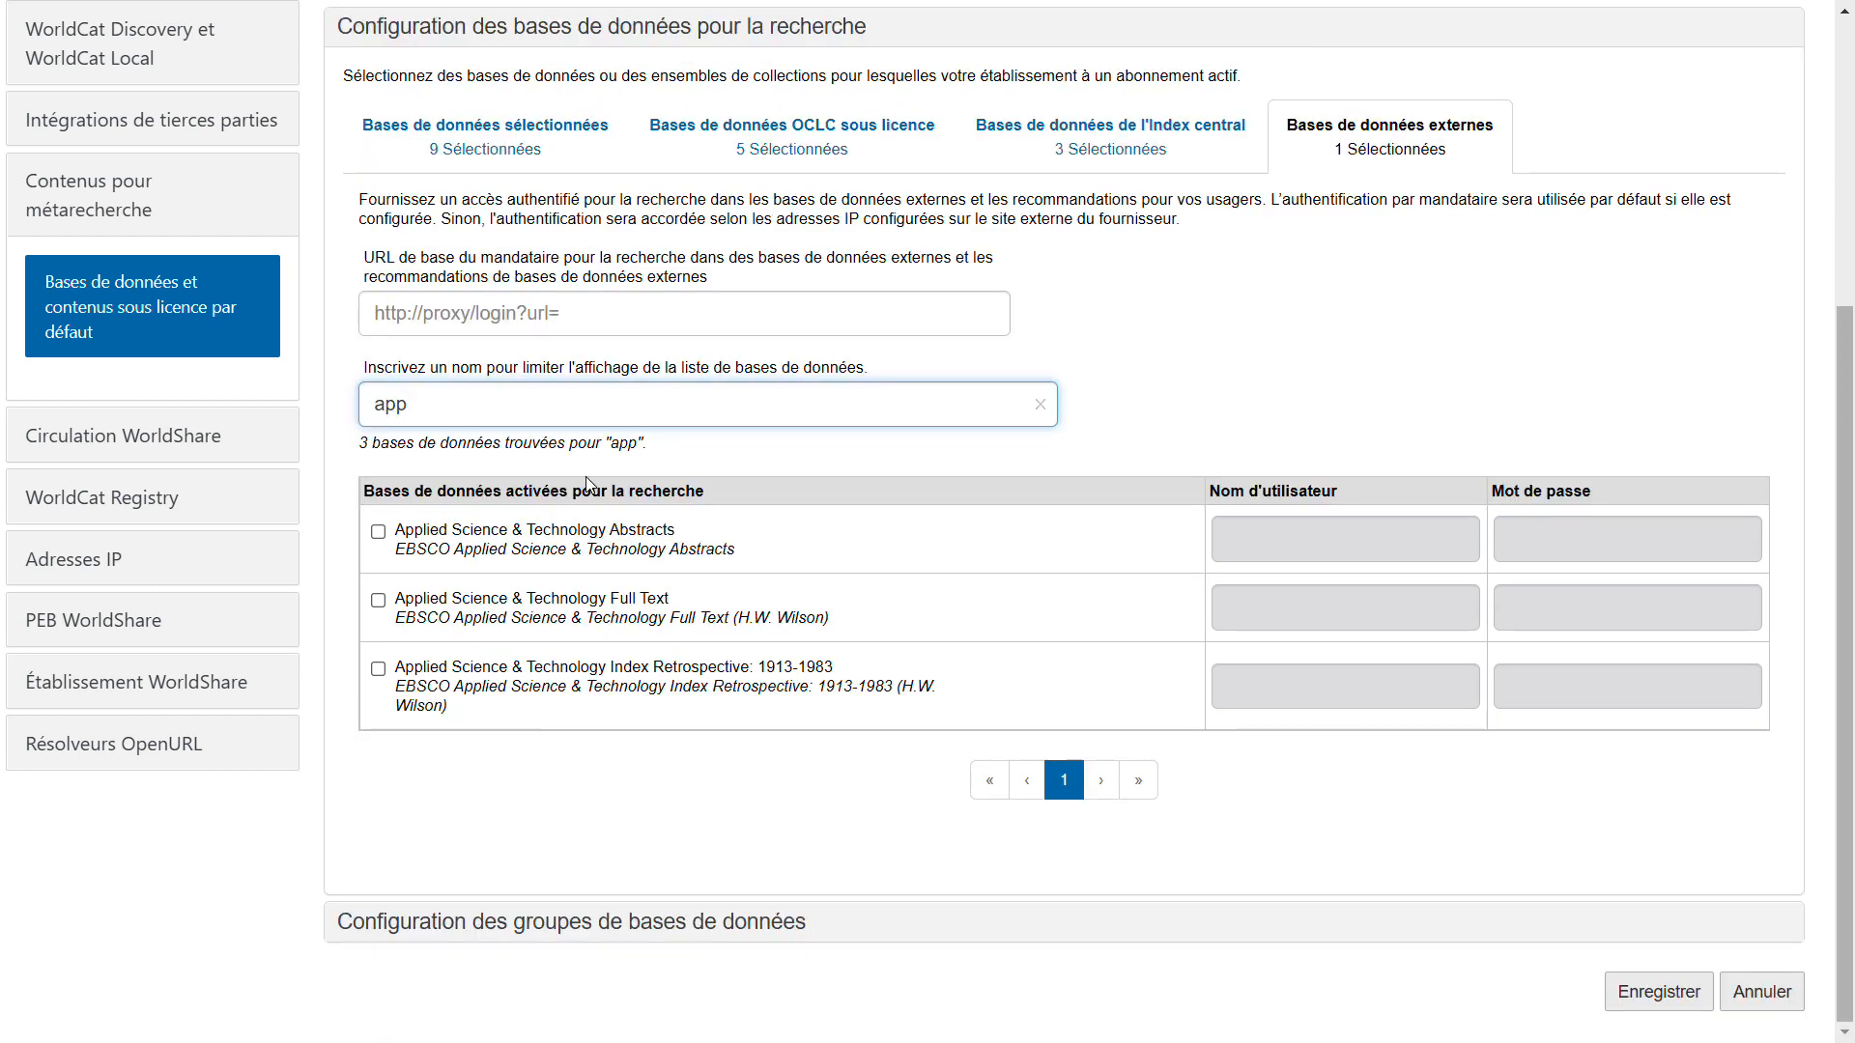
click(379, 601)
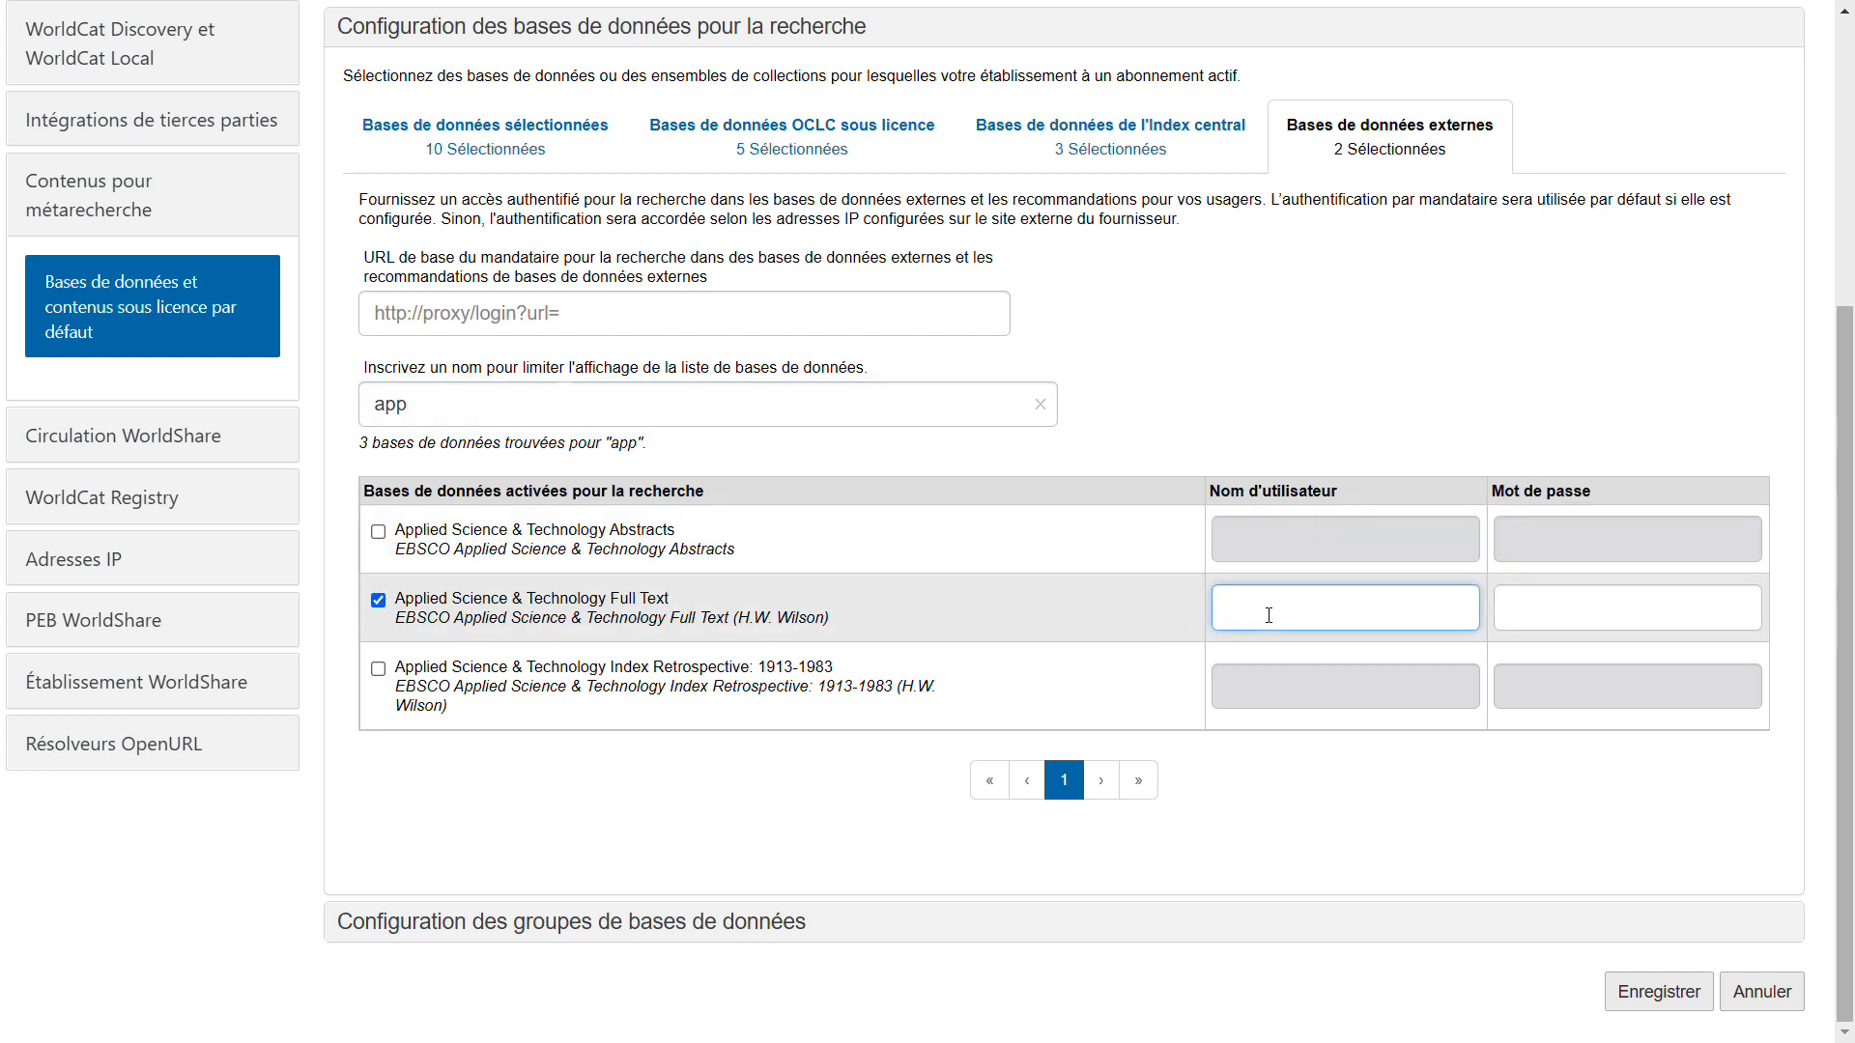
text(s8950204.main.z3950)
click(1566, 620)
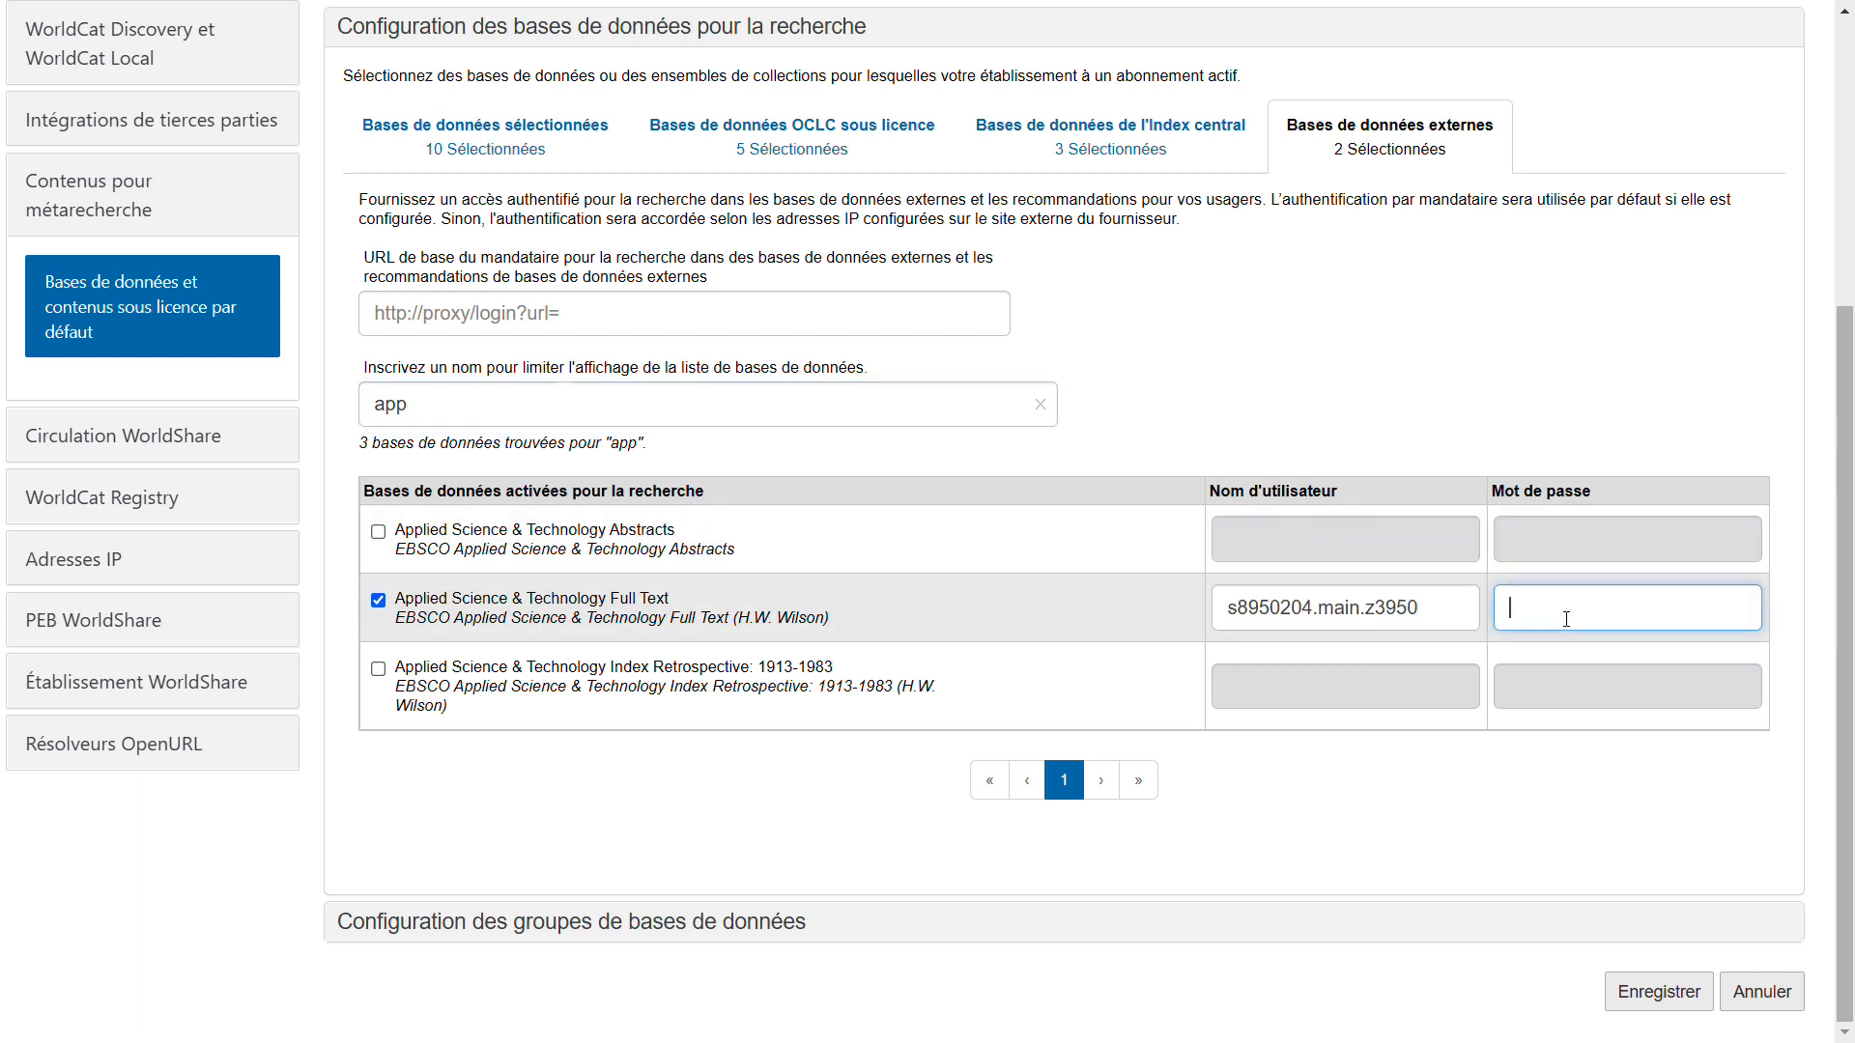
text(*****)
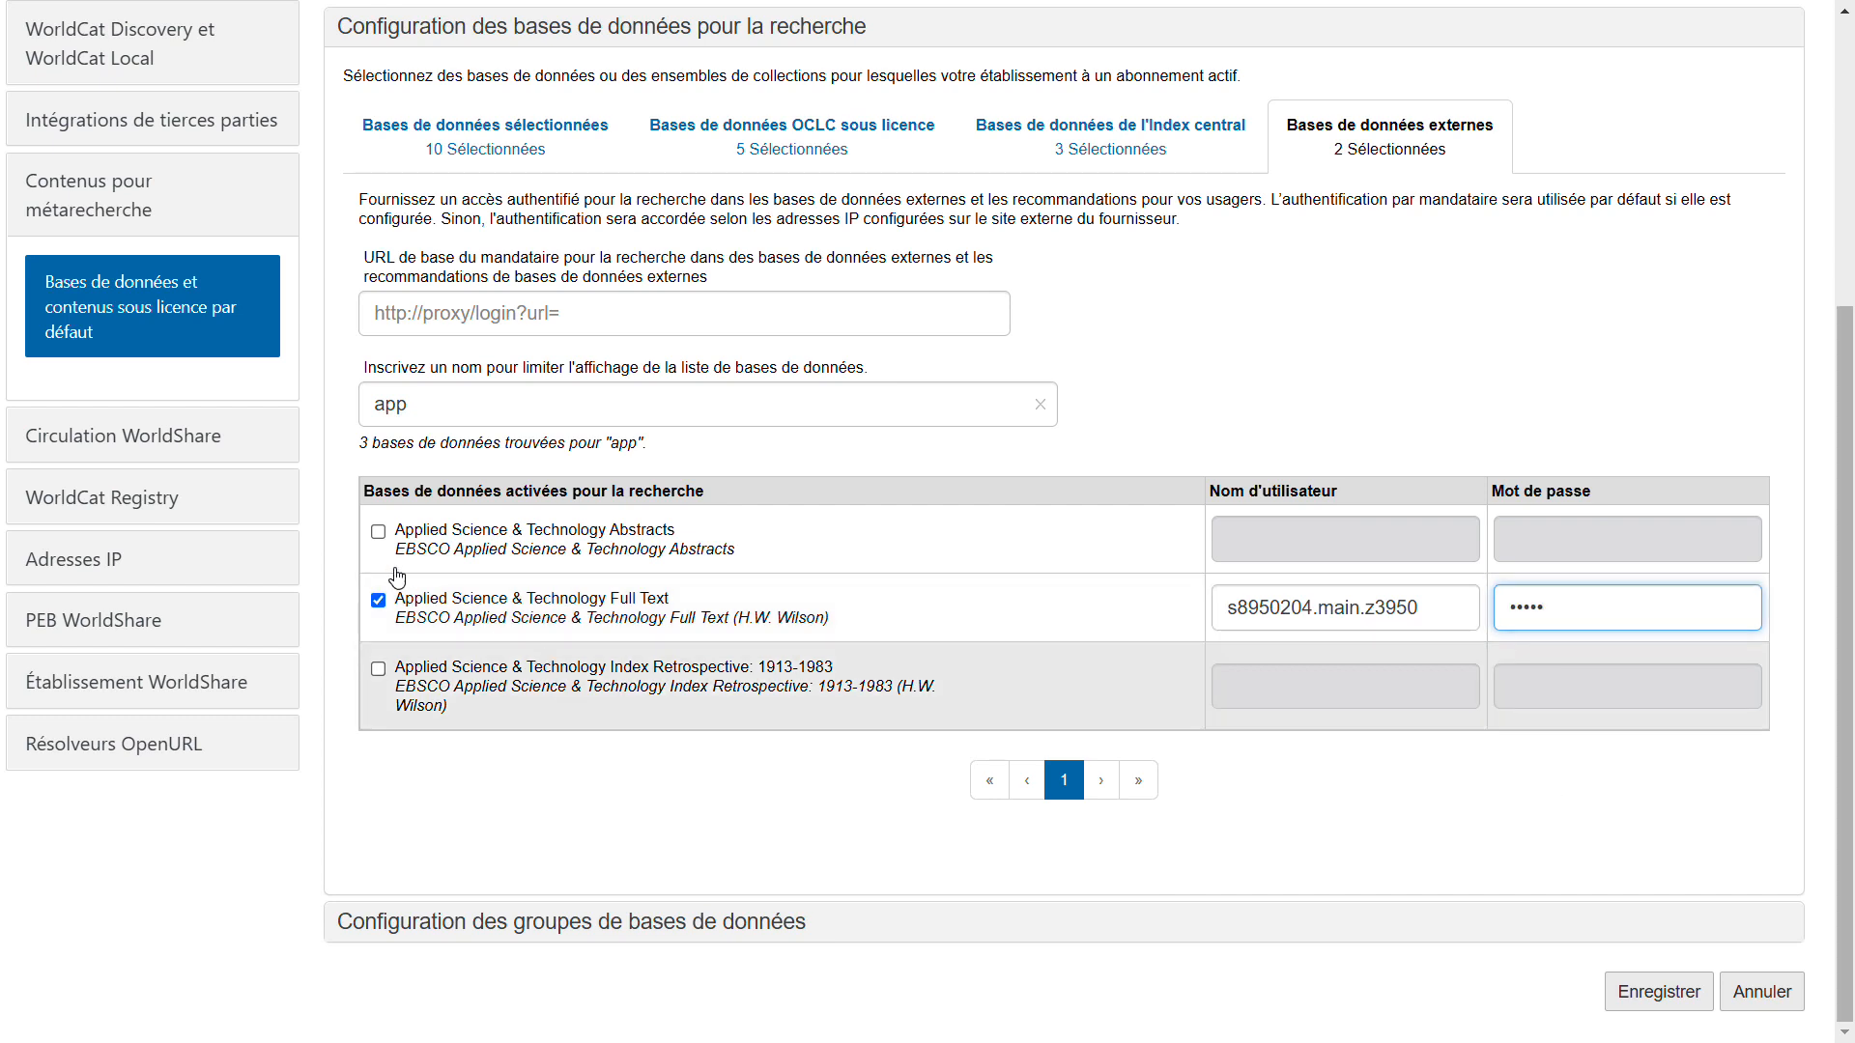
click(1039, 402)
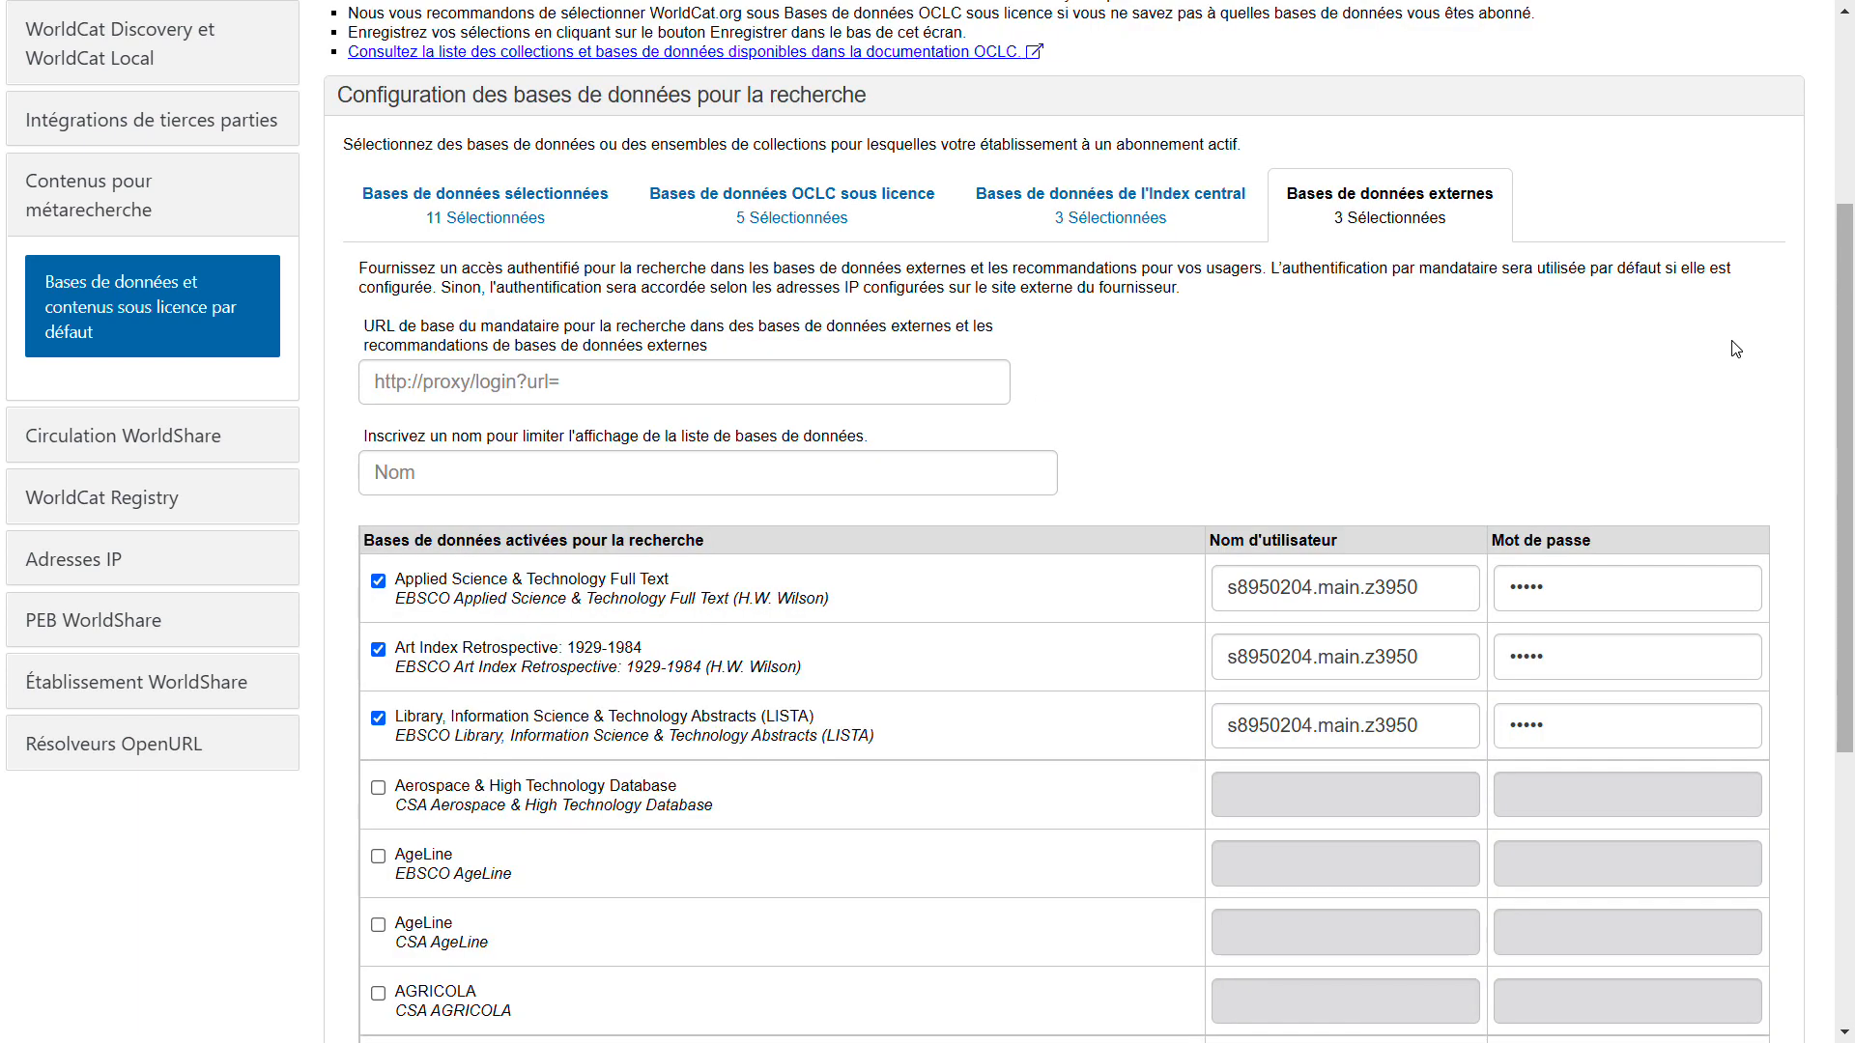
scroll(1805, 375, down, 3)
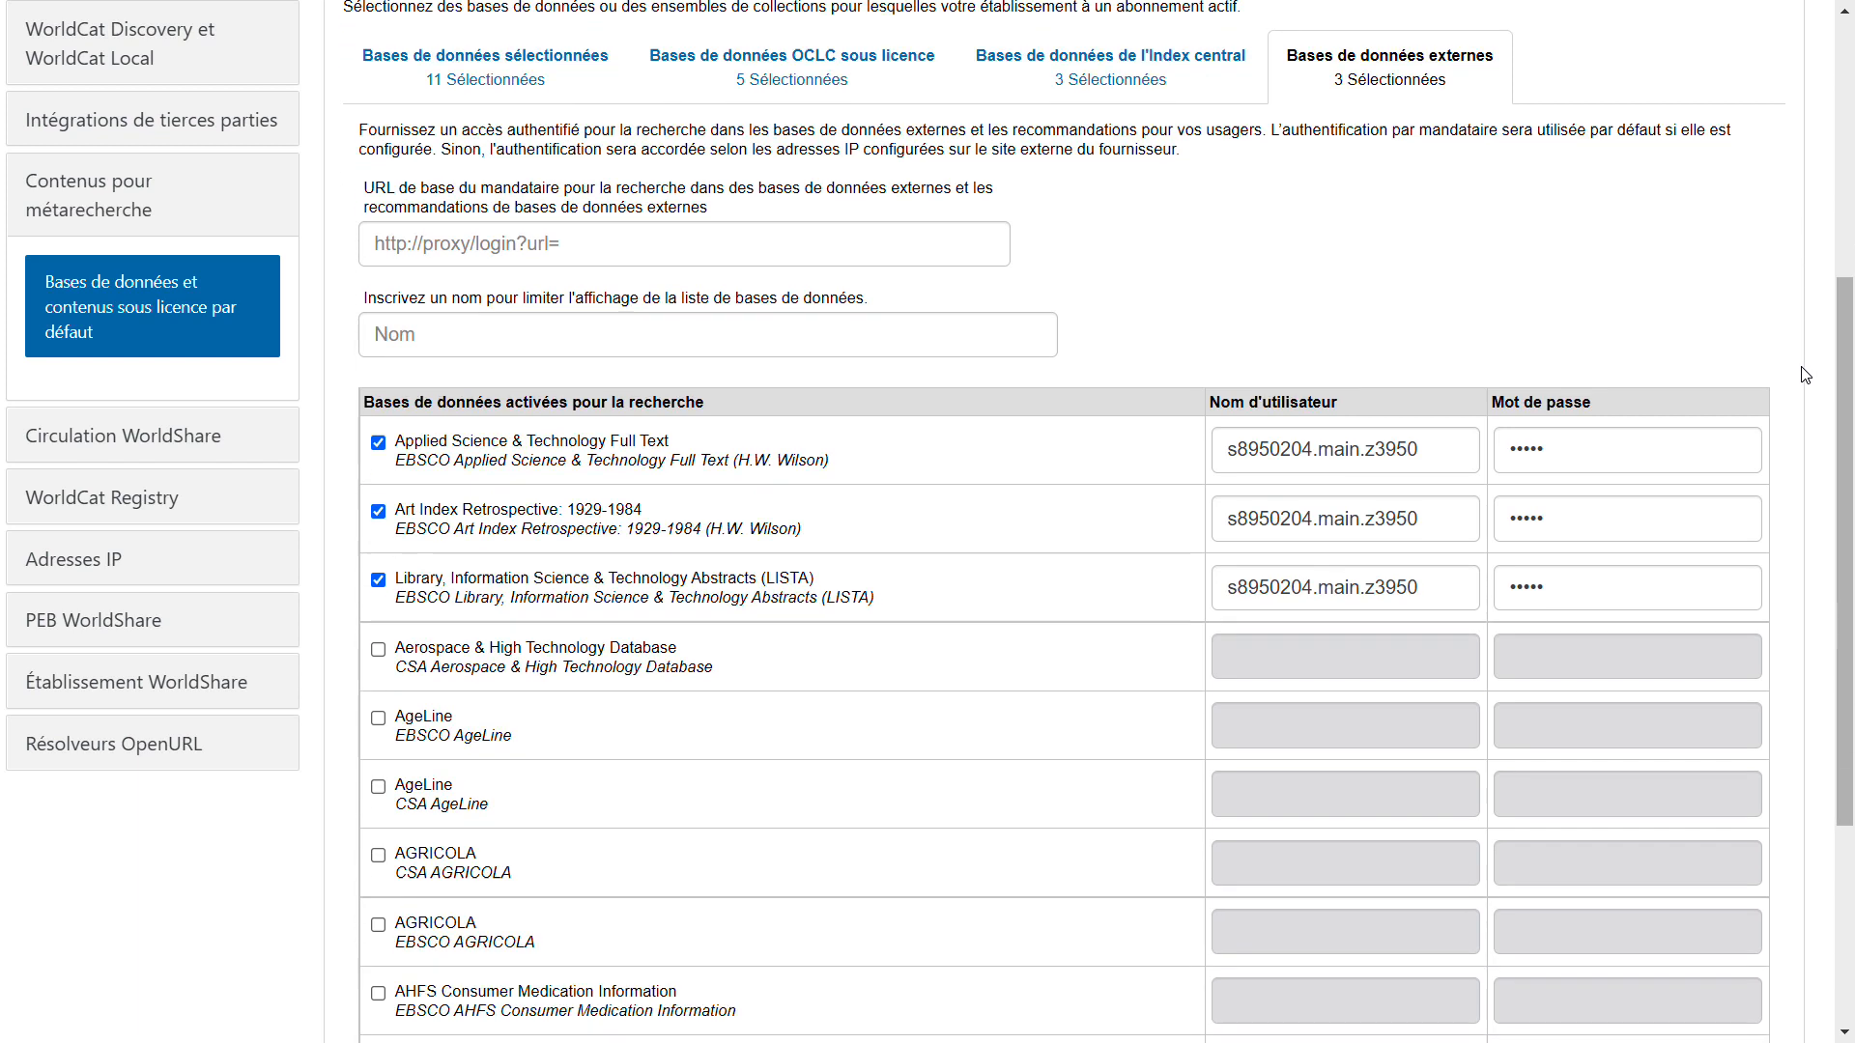
scroll(1806, 375, down, 2)
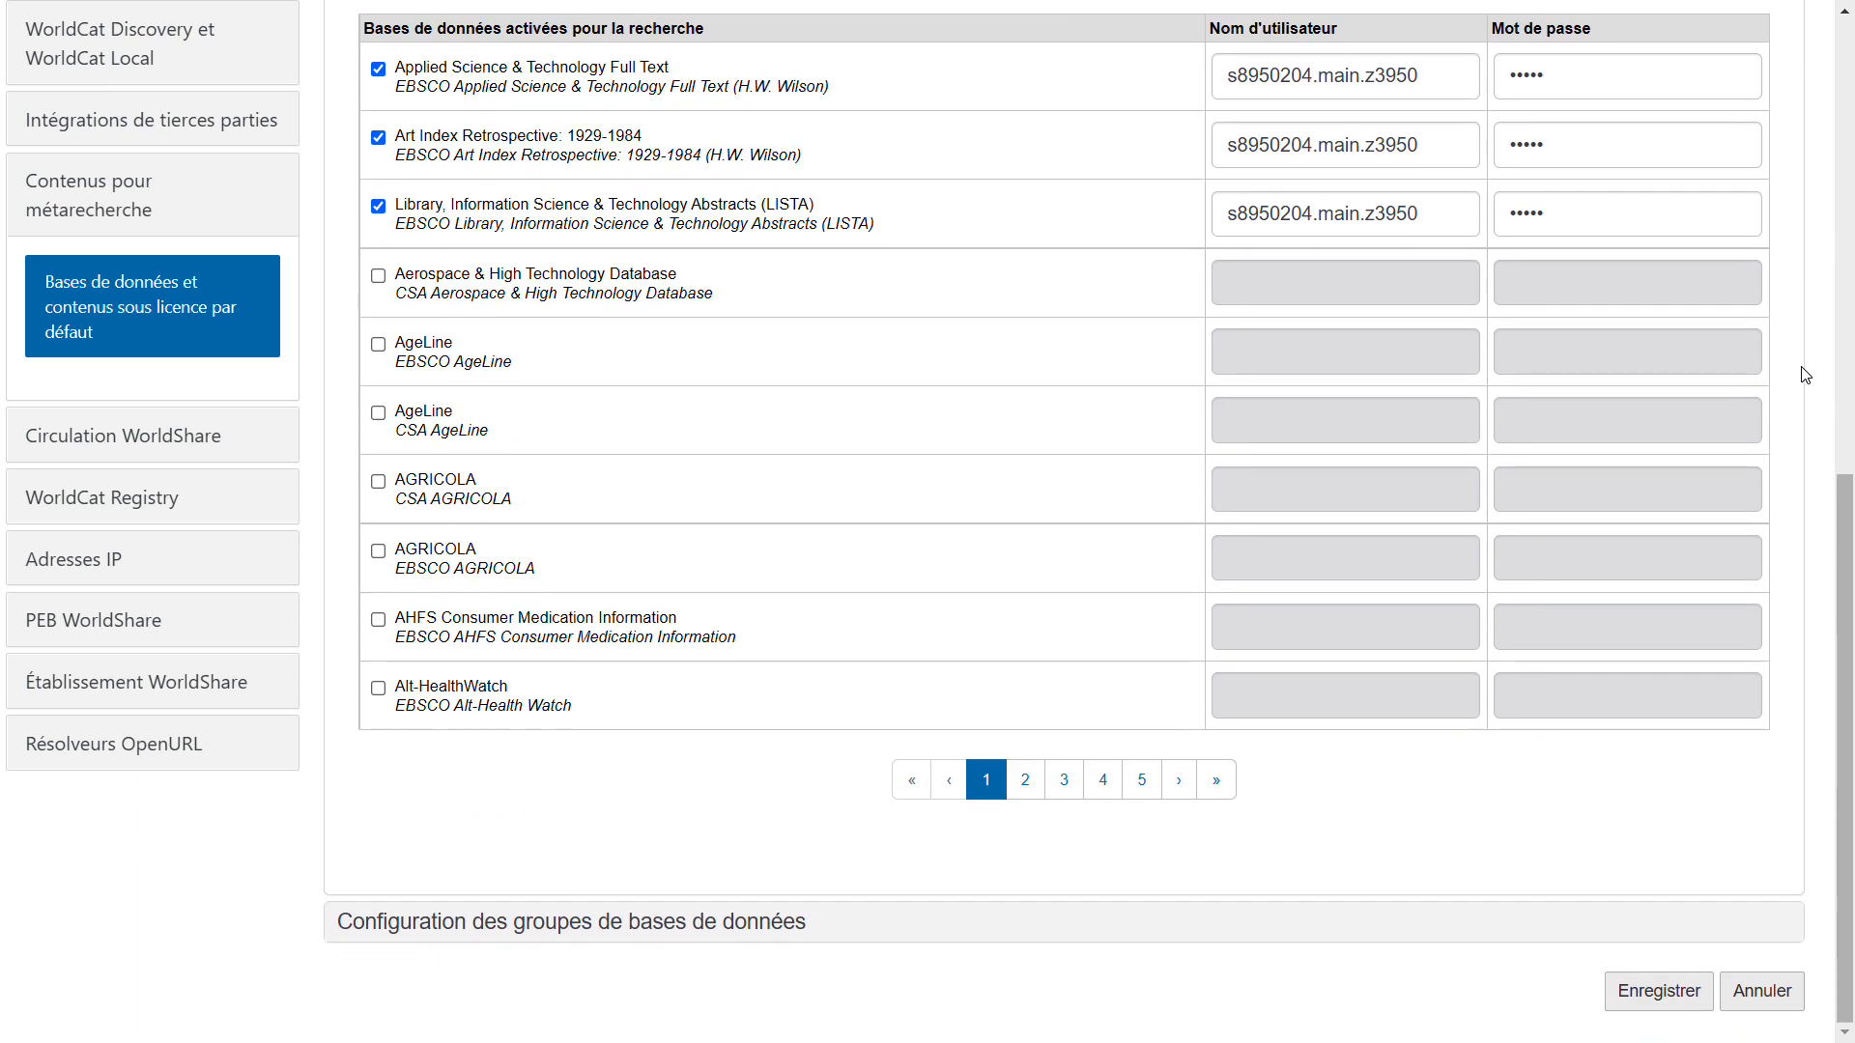
Step: Save the database selections, then collapse the search configuration and expand the database groups section
click(1662, 995)
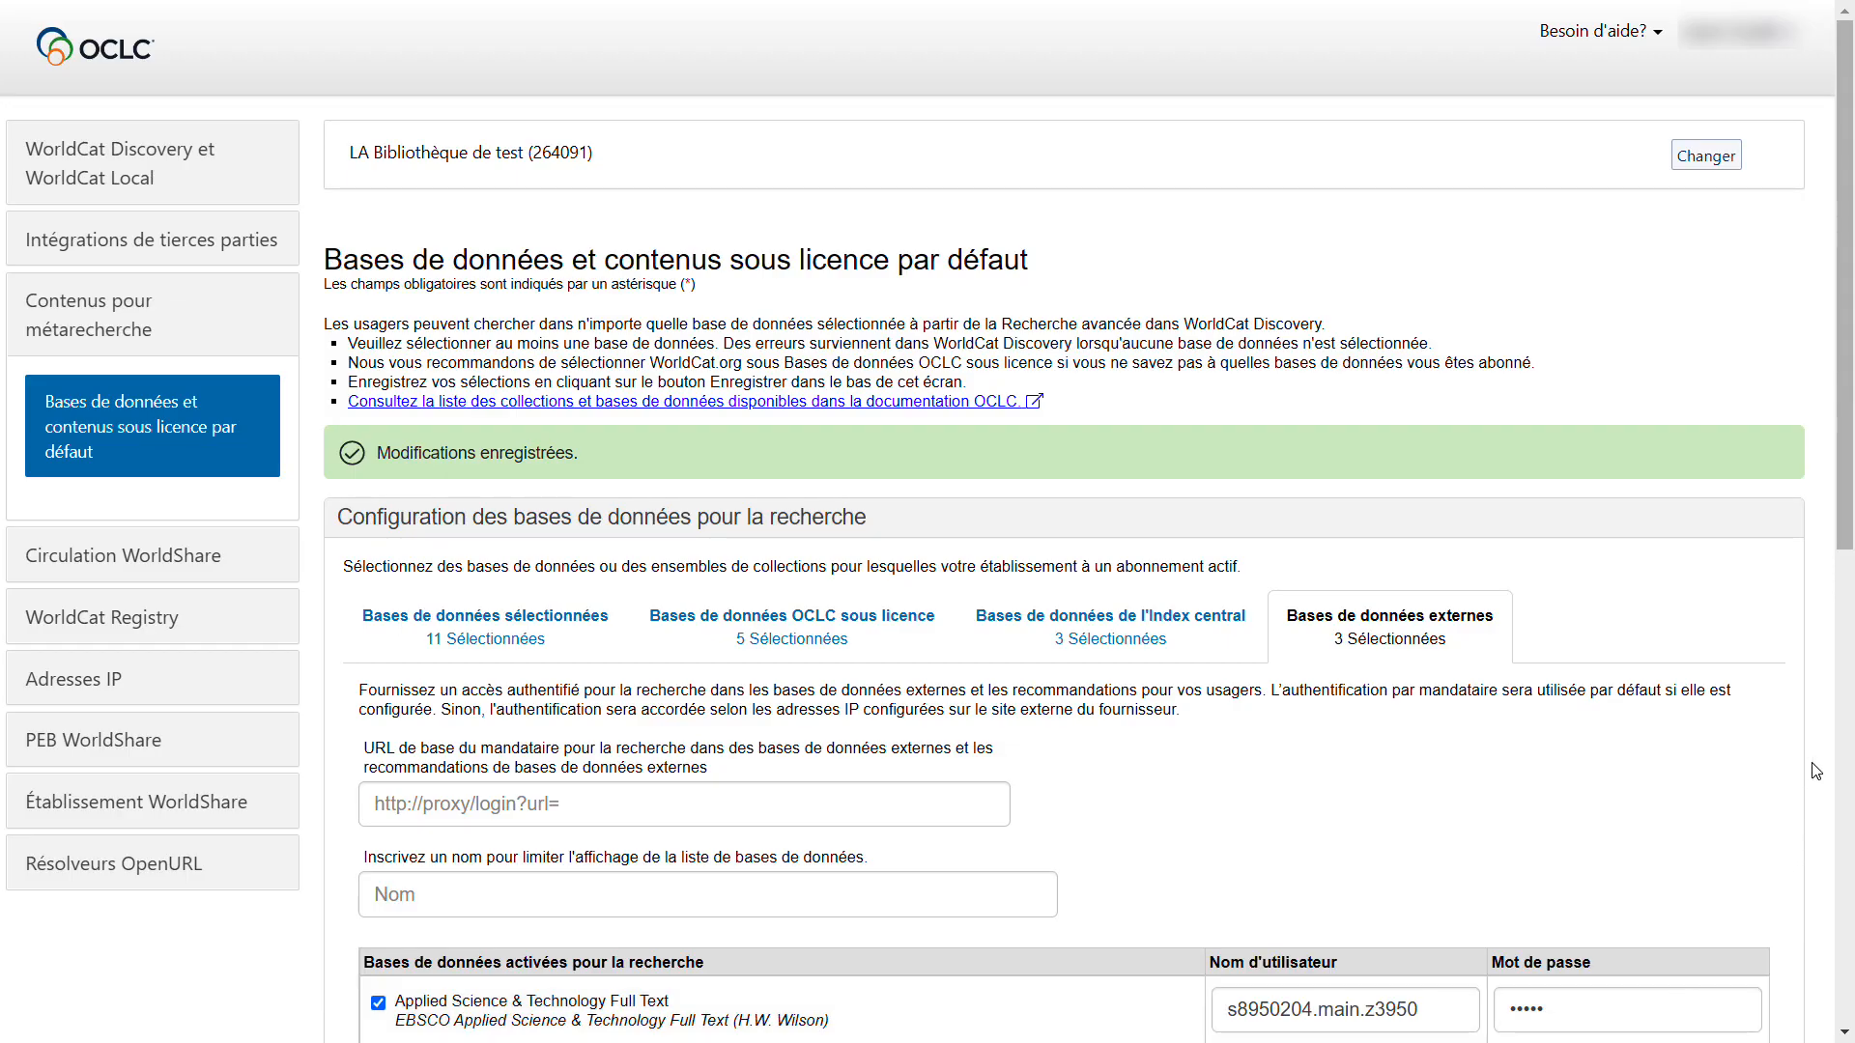
scroll(1817, 770, down, 5)
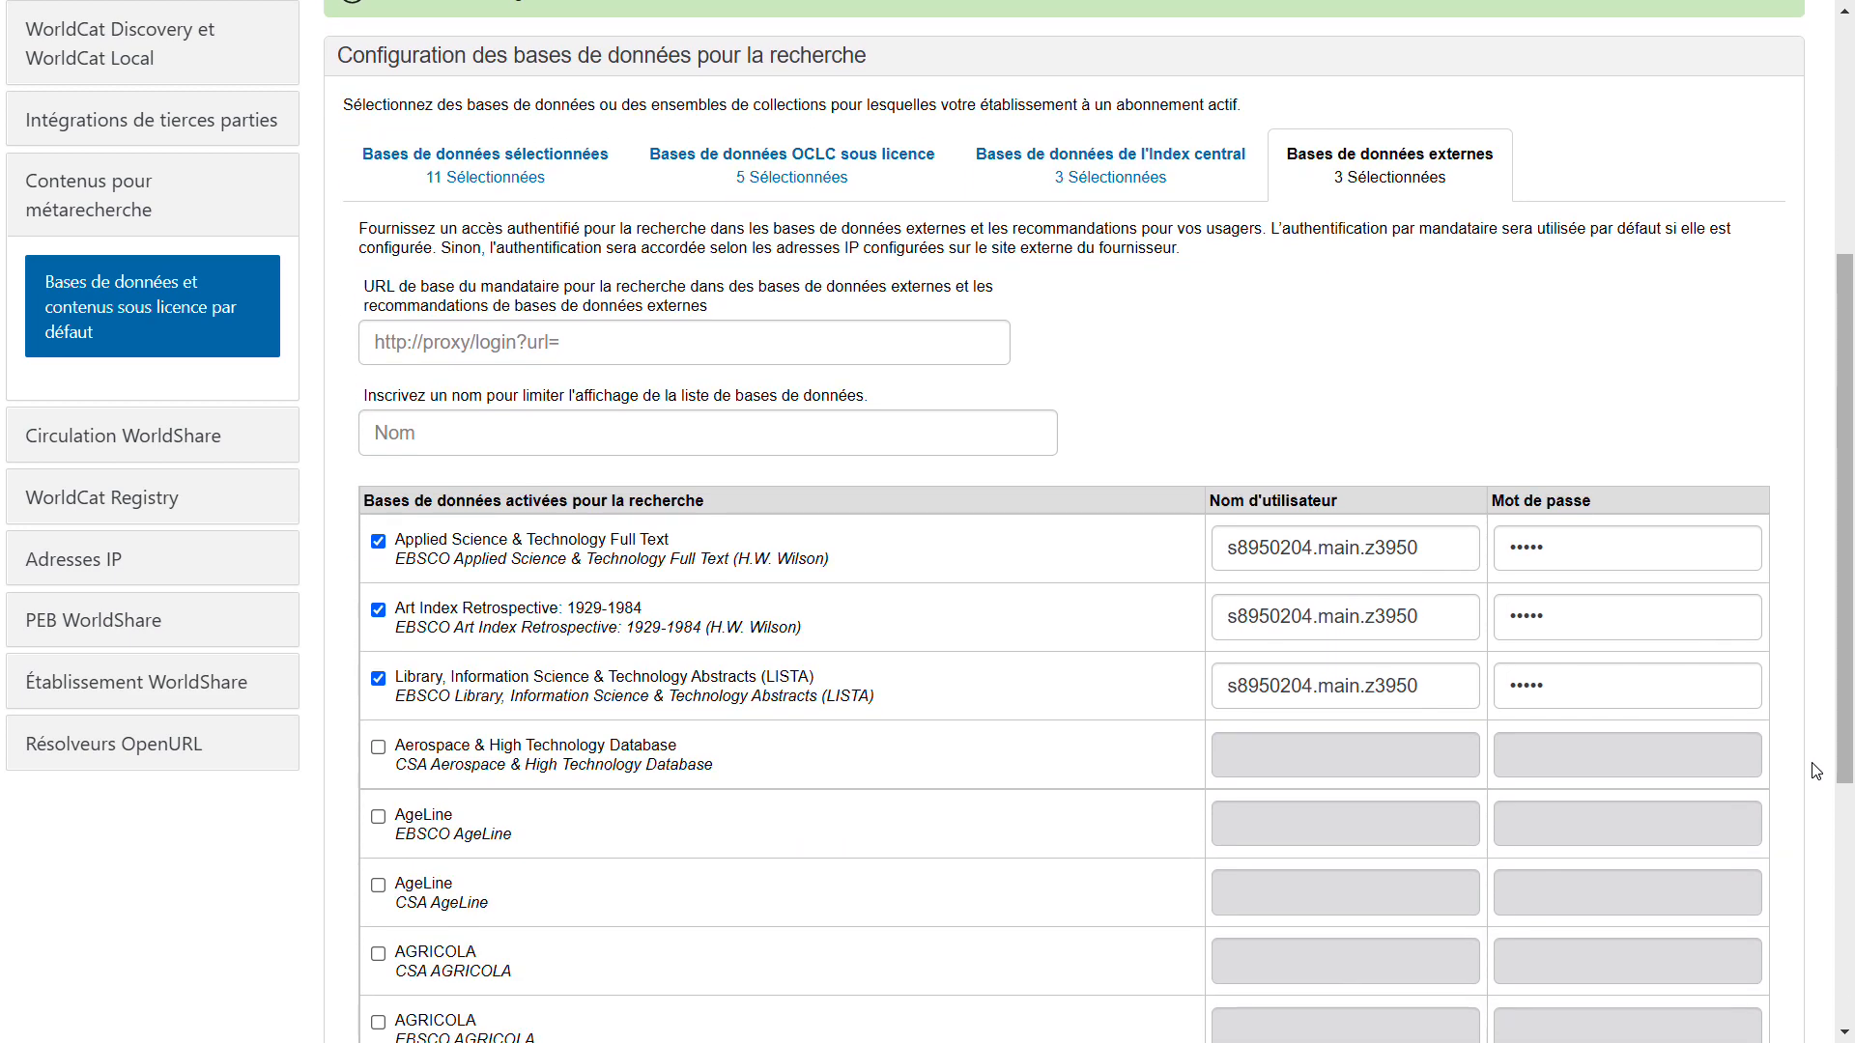
click(815, 56)
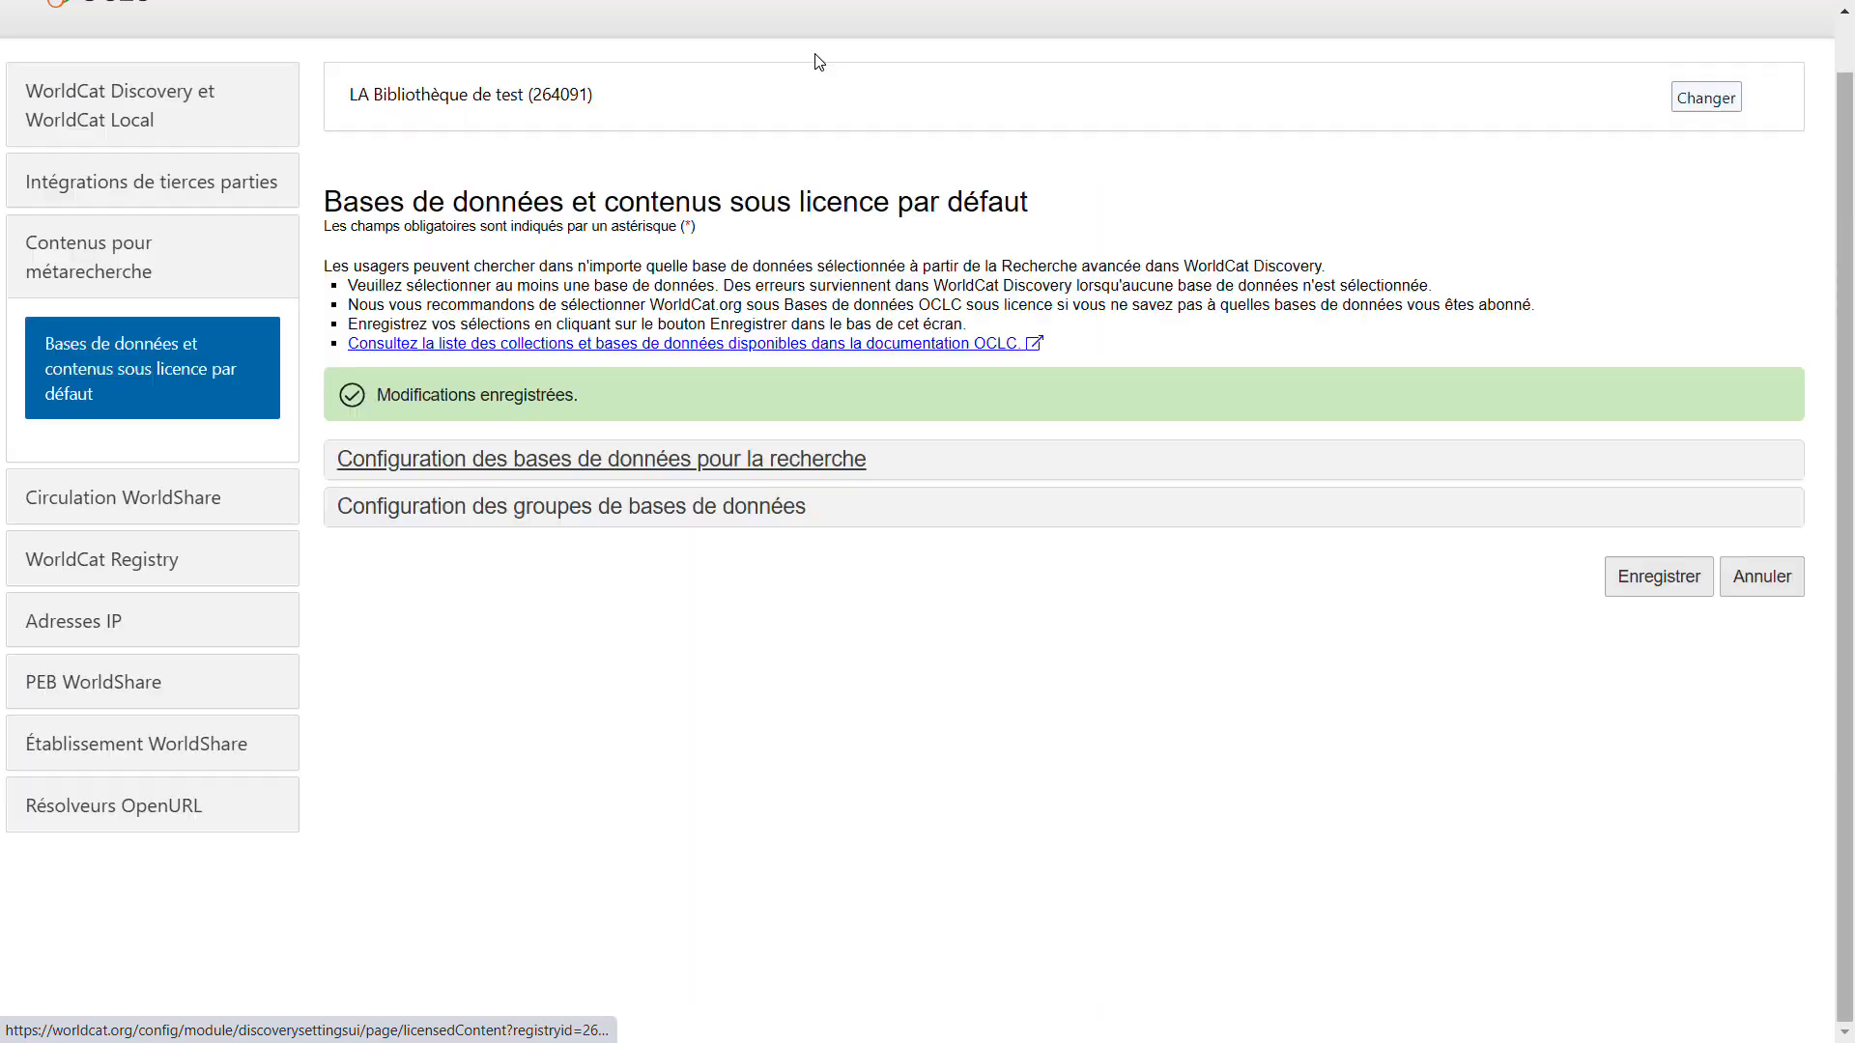
click(768, 512)
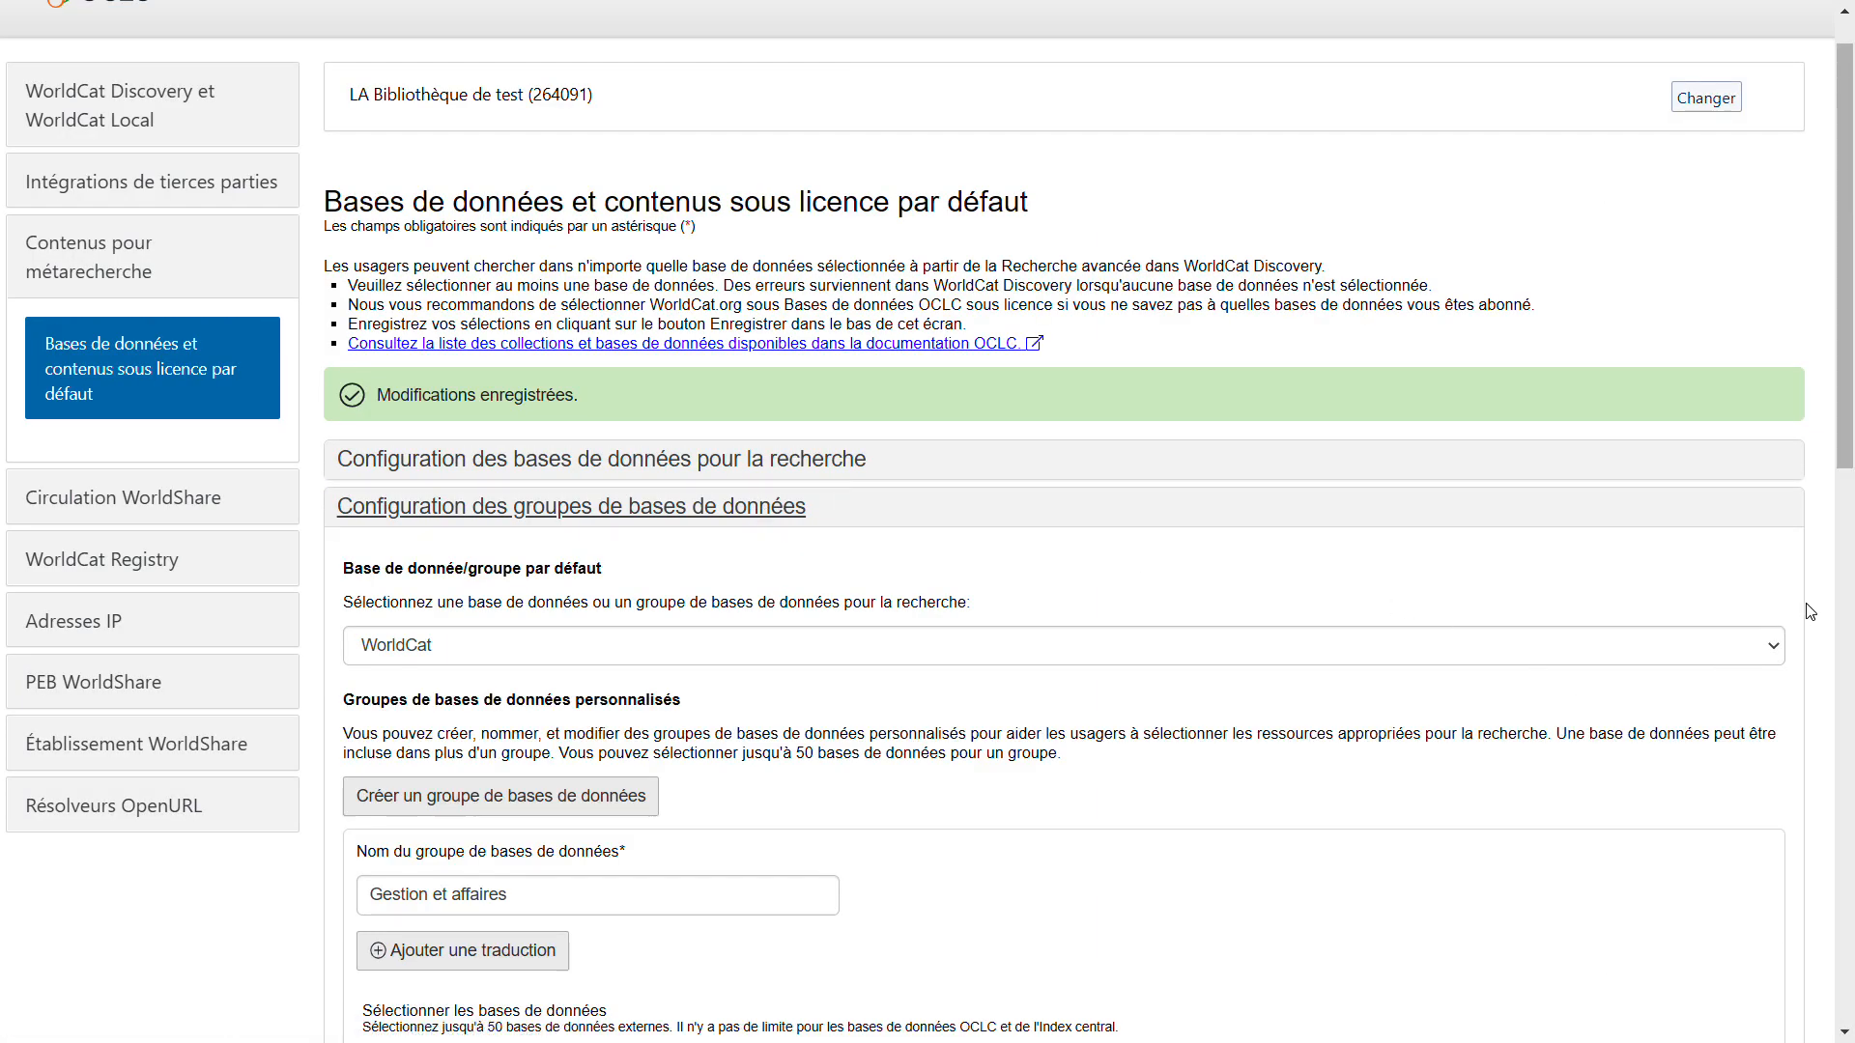
scroll(1820, 606, down, 3)
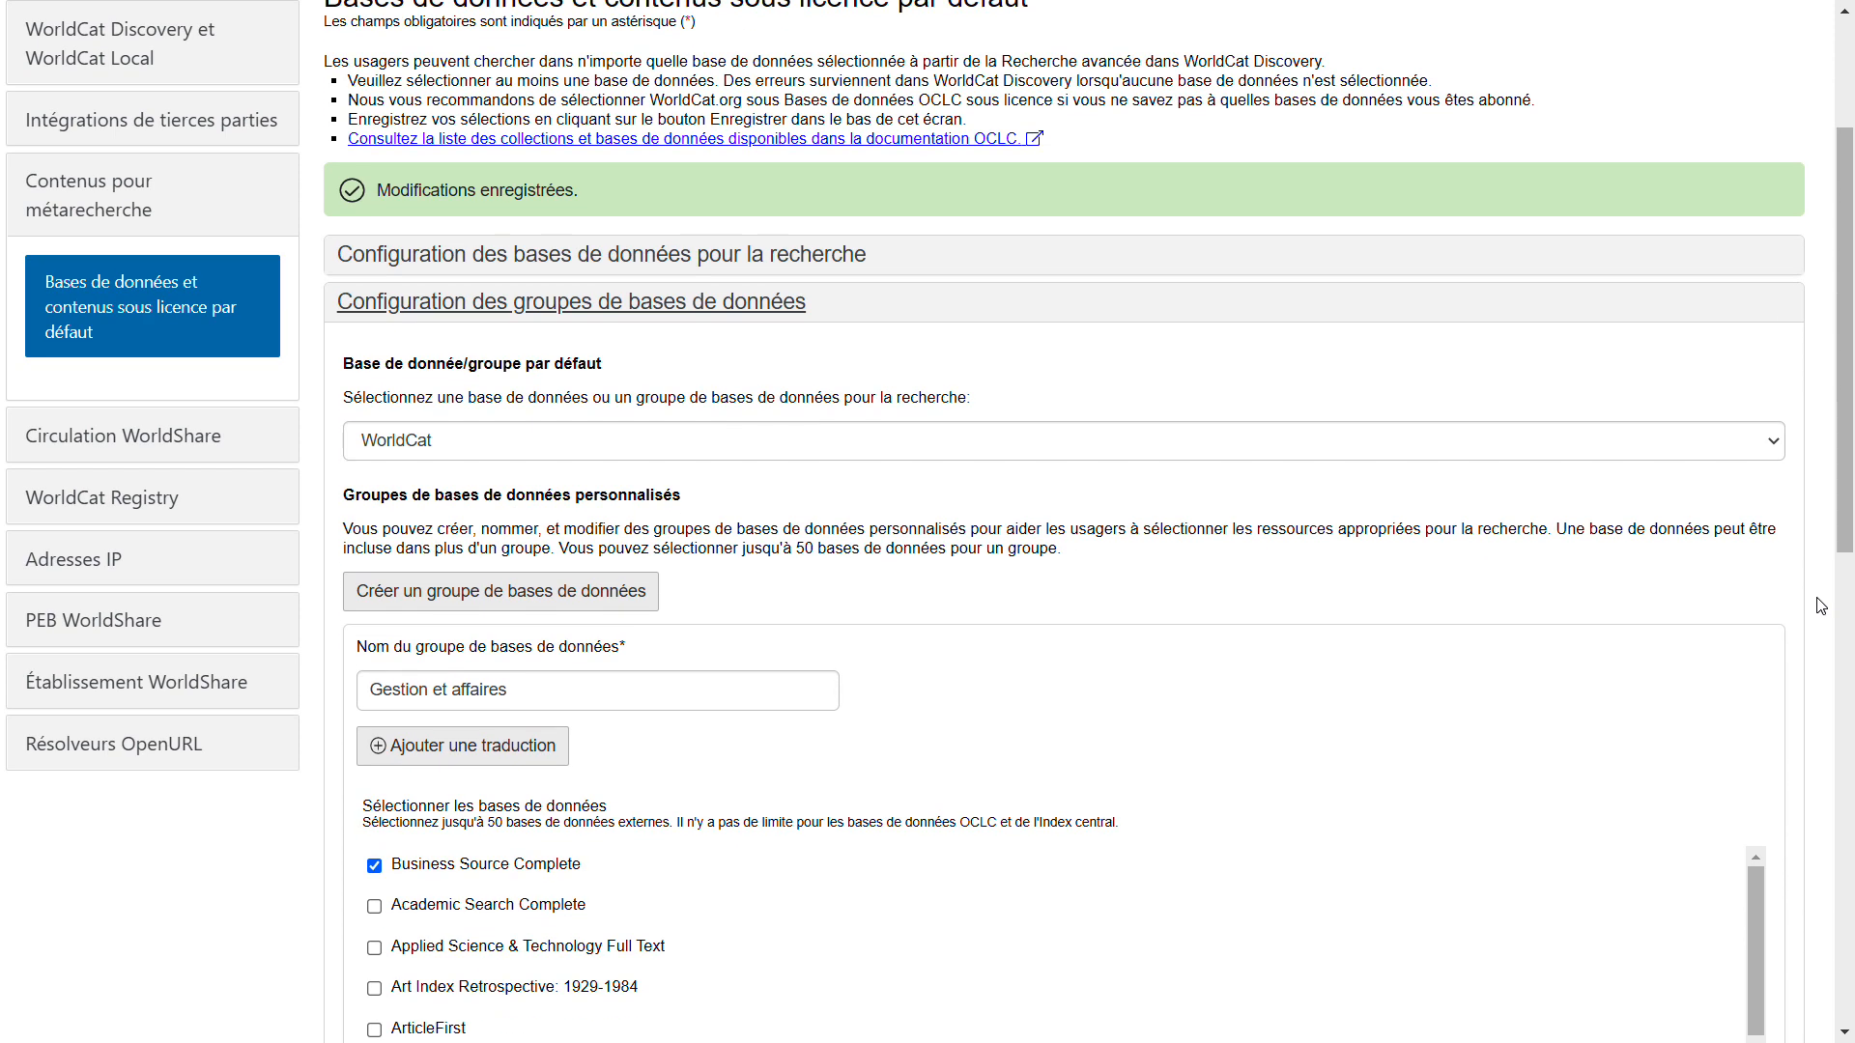
scroll(1820, 606, down, 2)
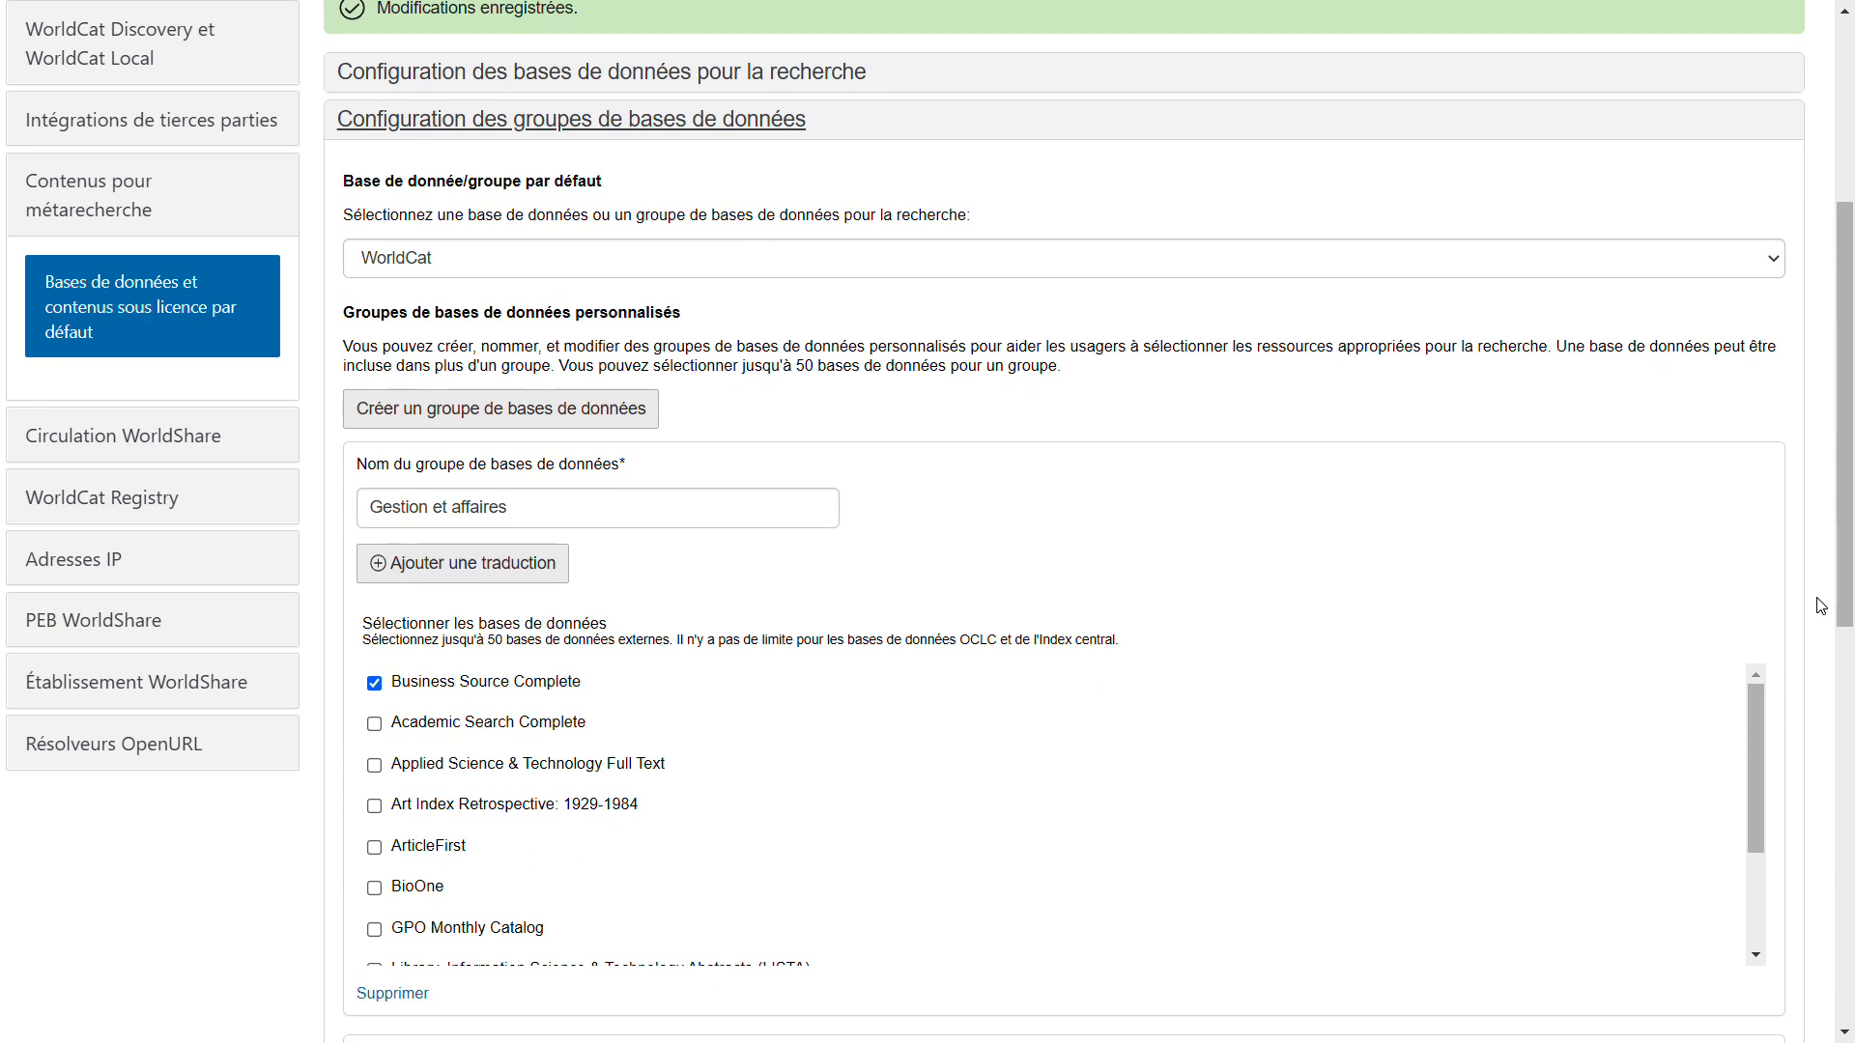
scroll(1820, 605, down, 1)
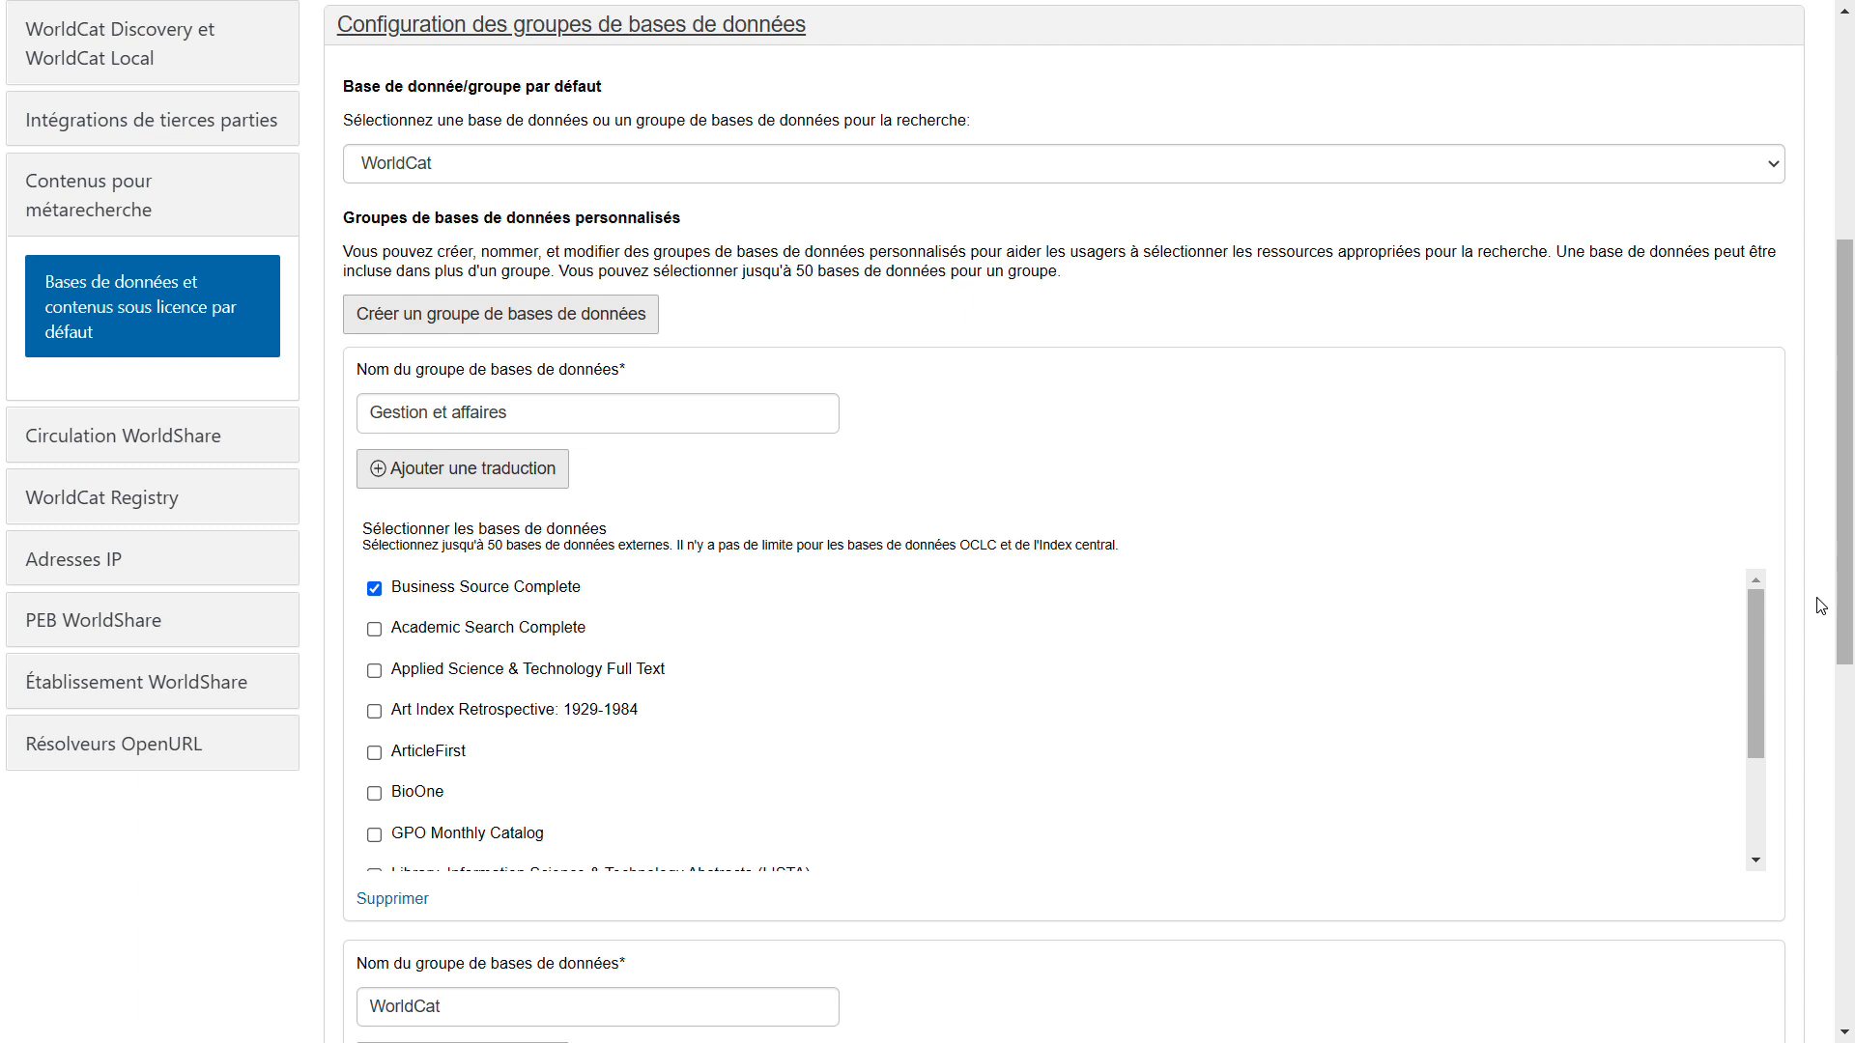
Step: Create a 'Recherche rapide' group and add BioOne, GPO Monthly Catalog and WorldCat to it
click(643, 322)
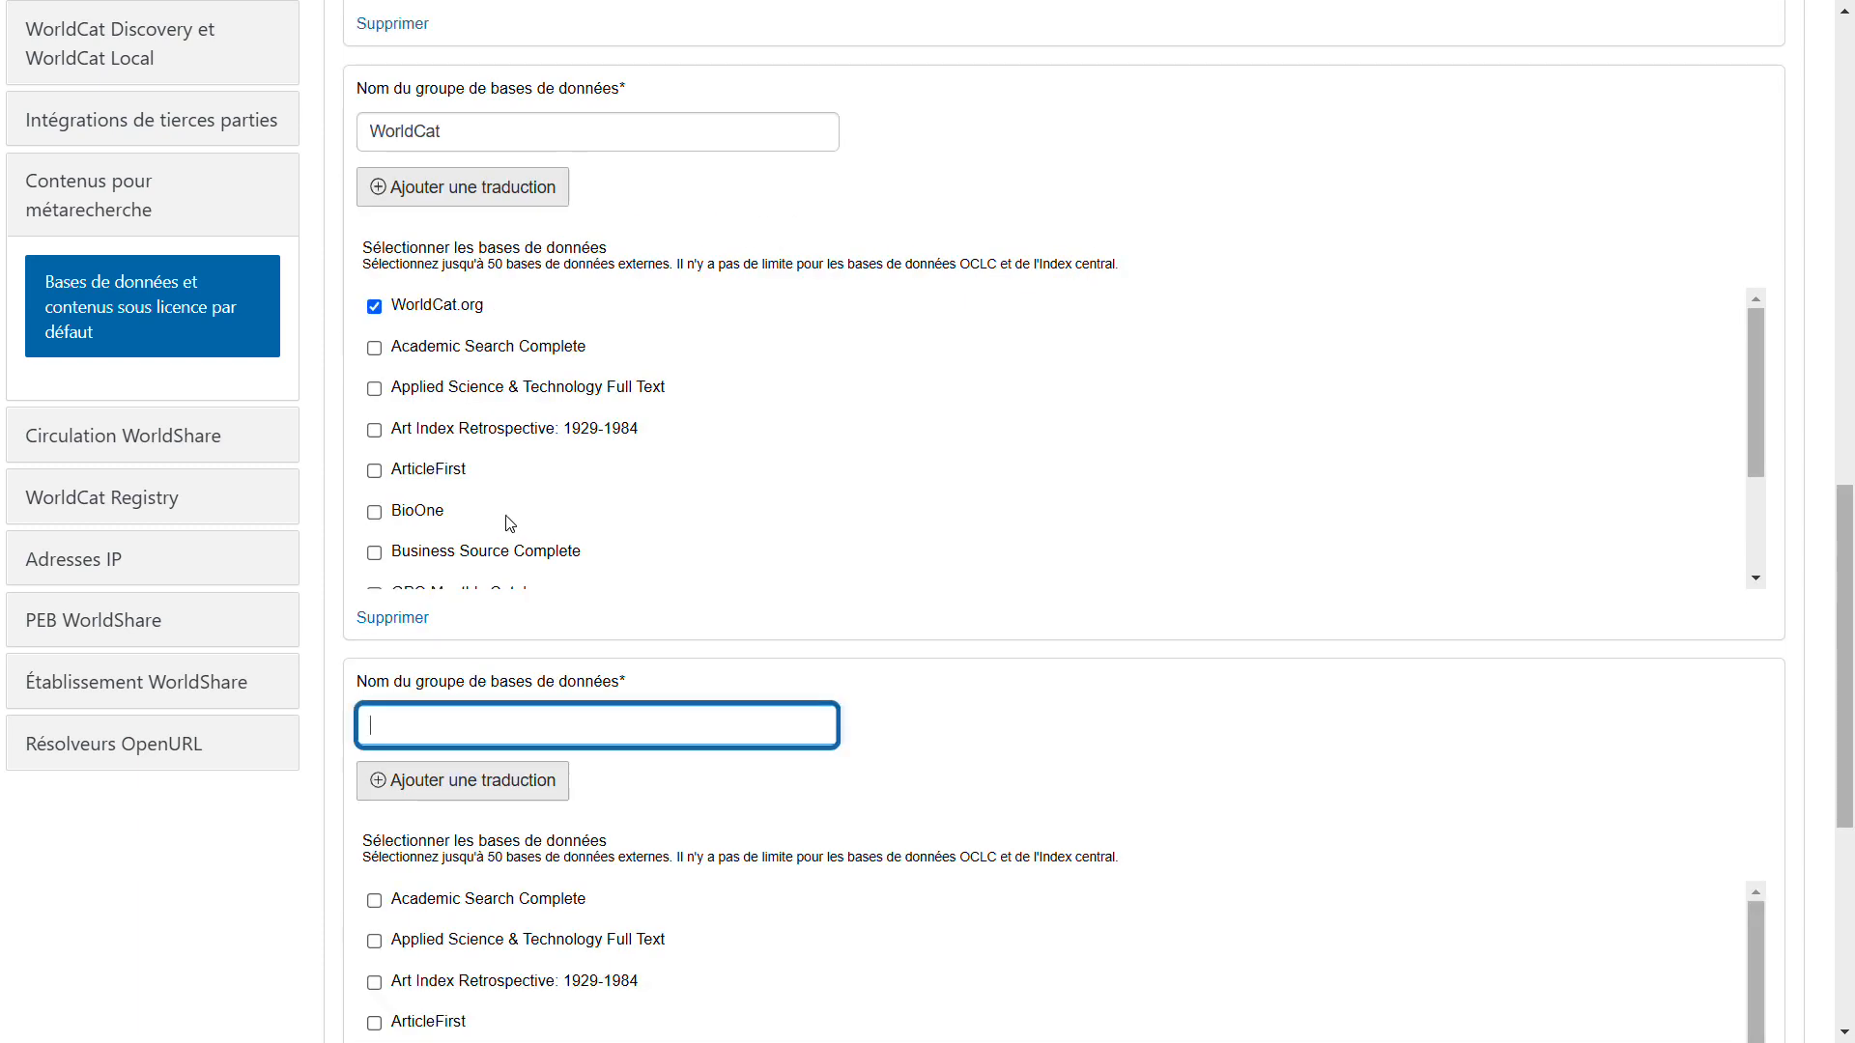
text(Recherche rapide)
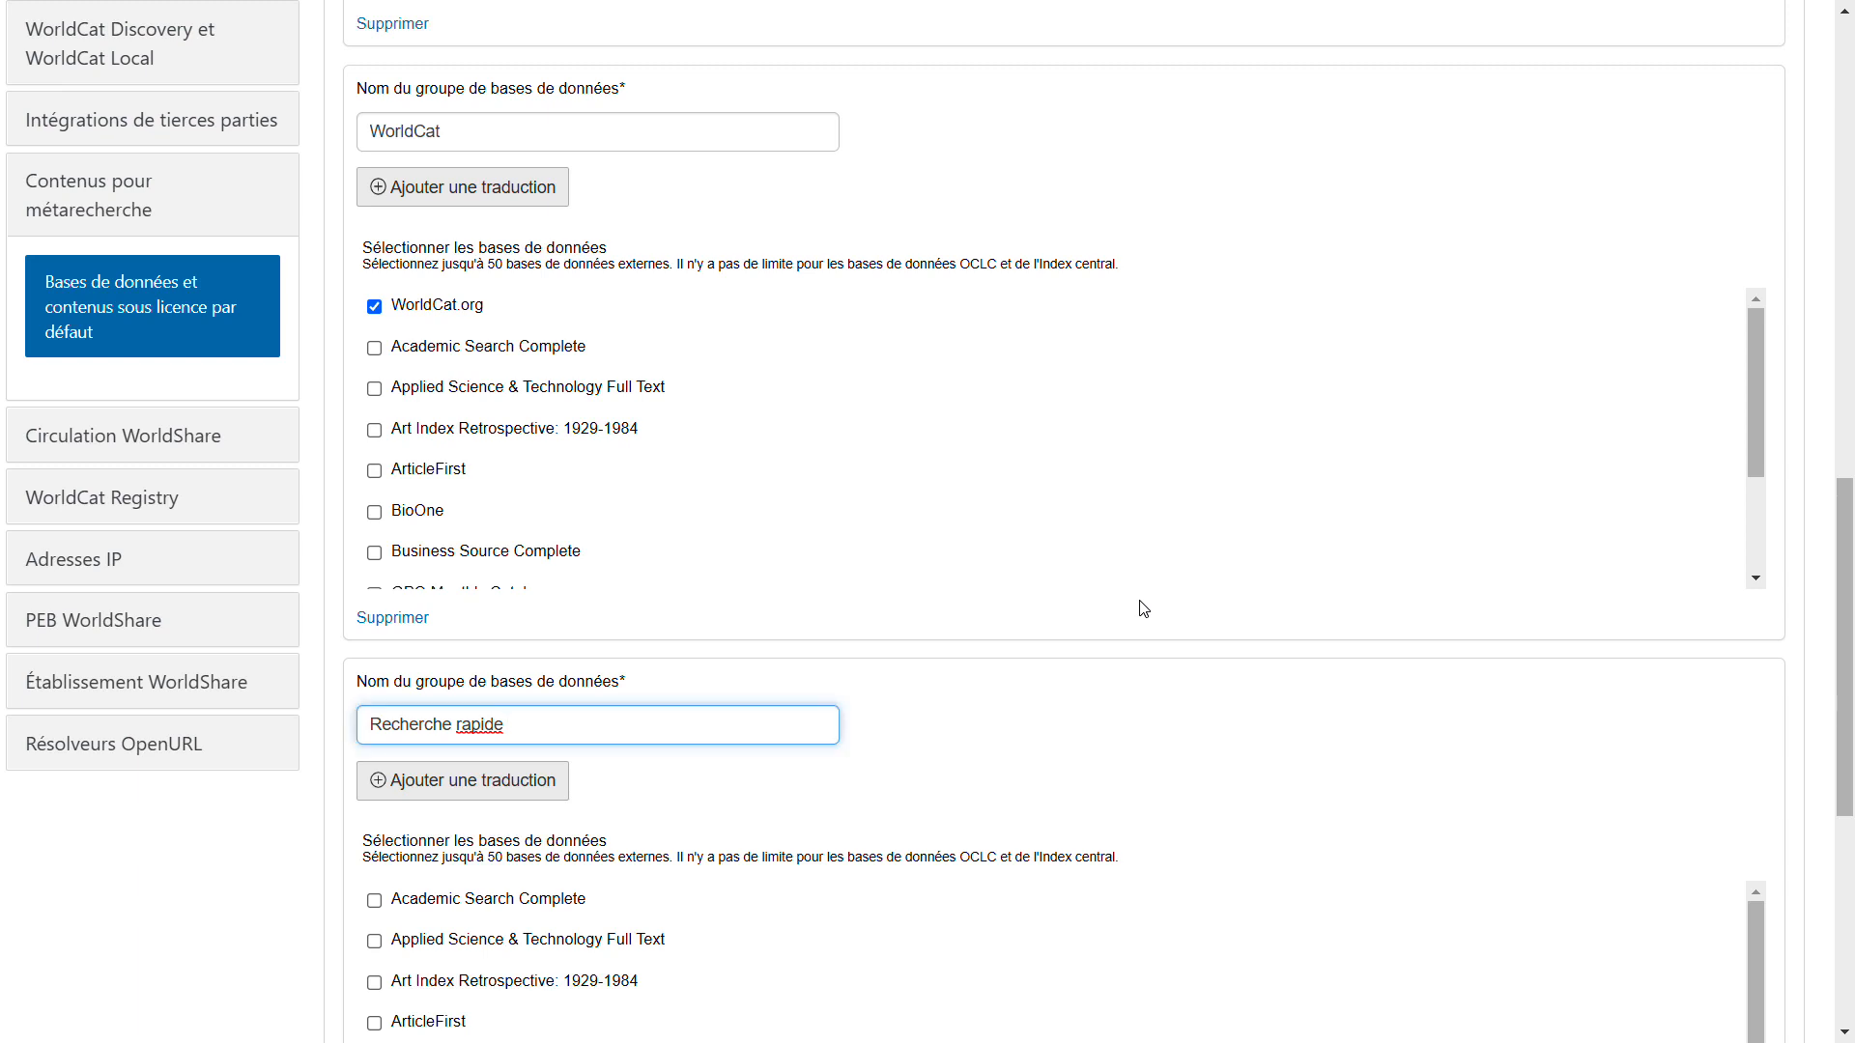
click(1803, 804)
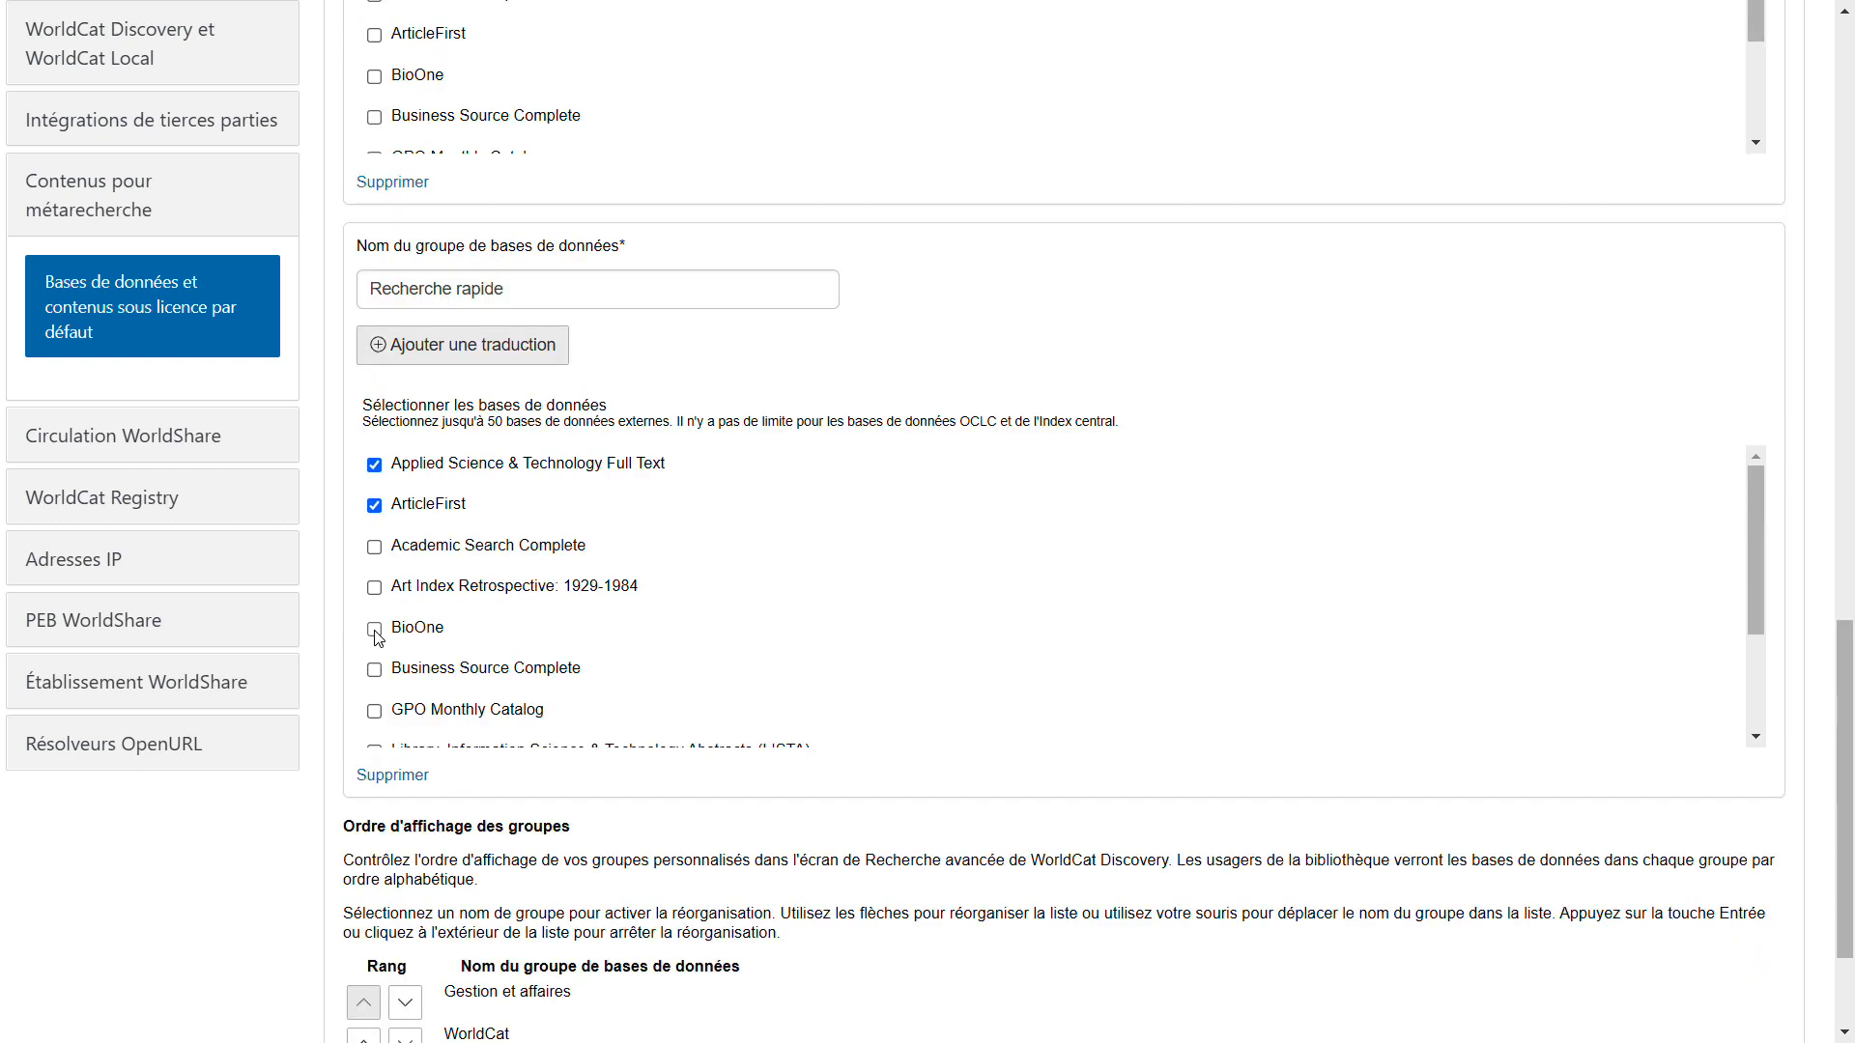
click(374, 630)
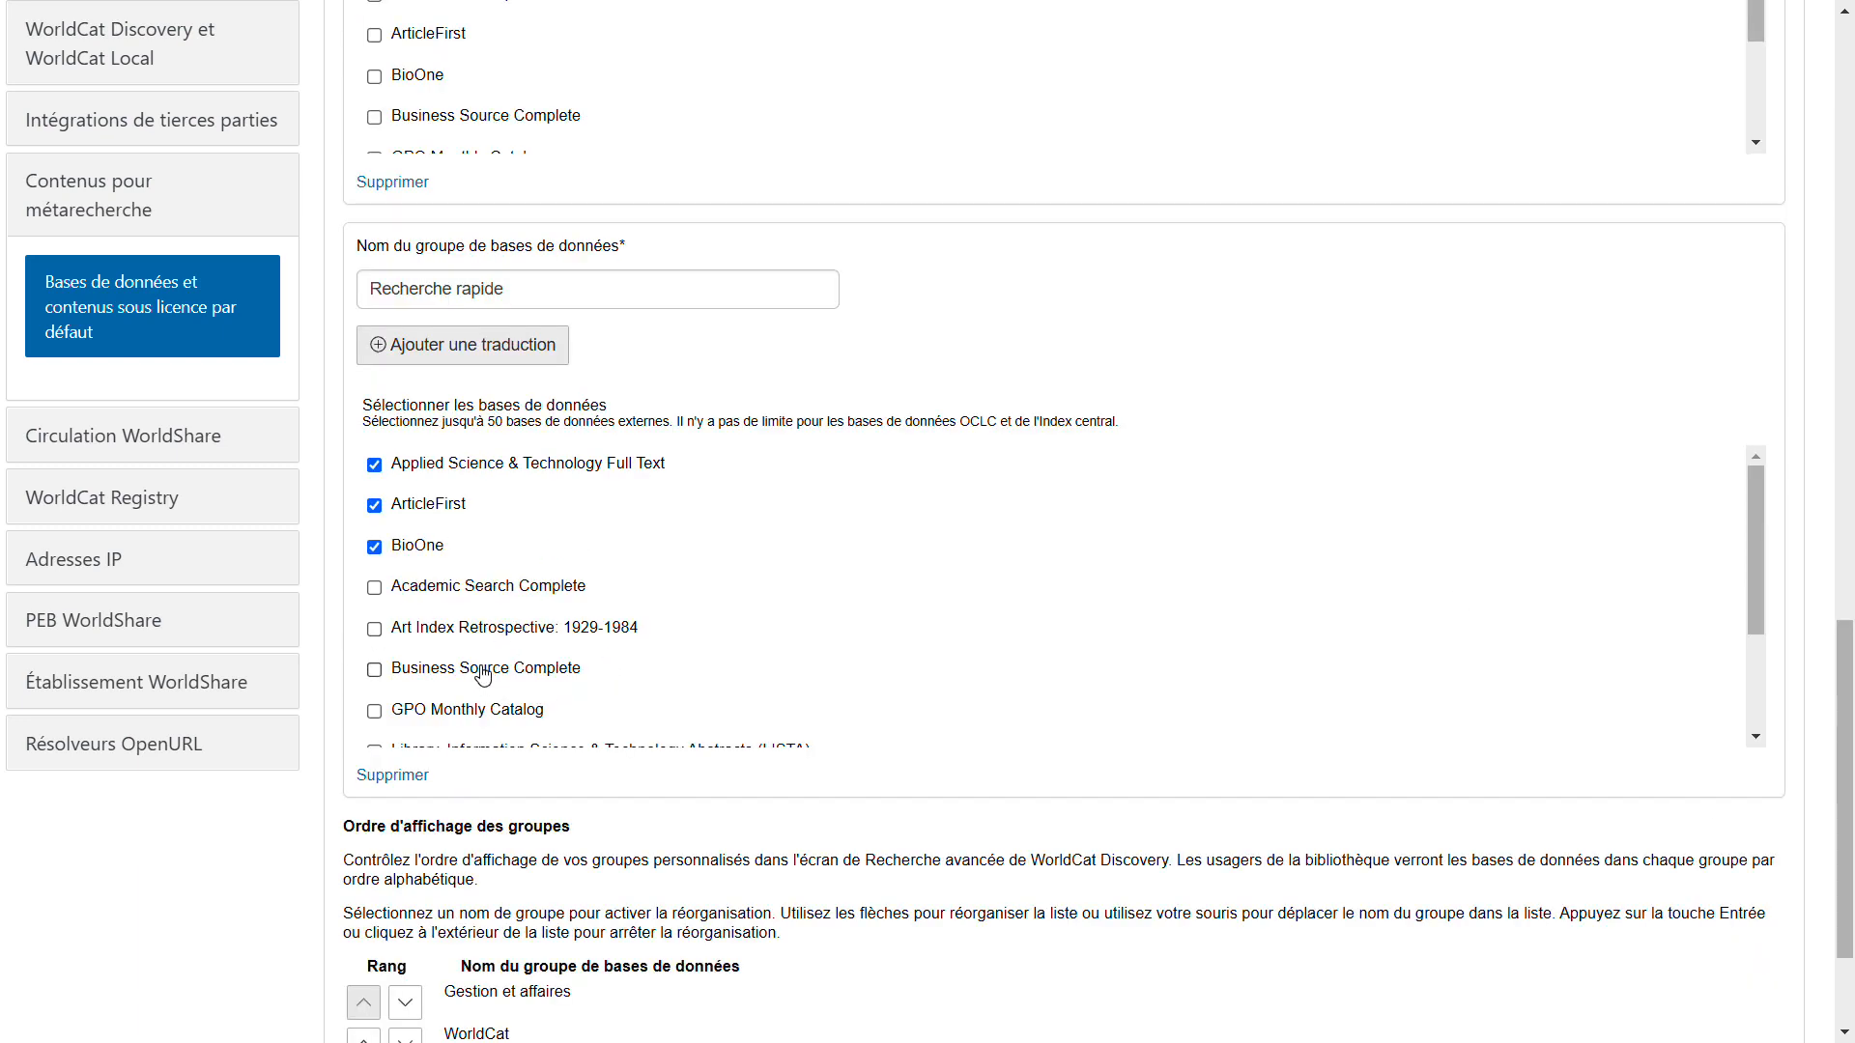
click(375, 711)
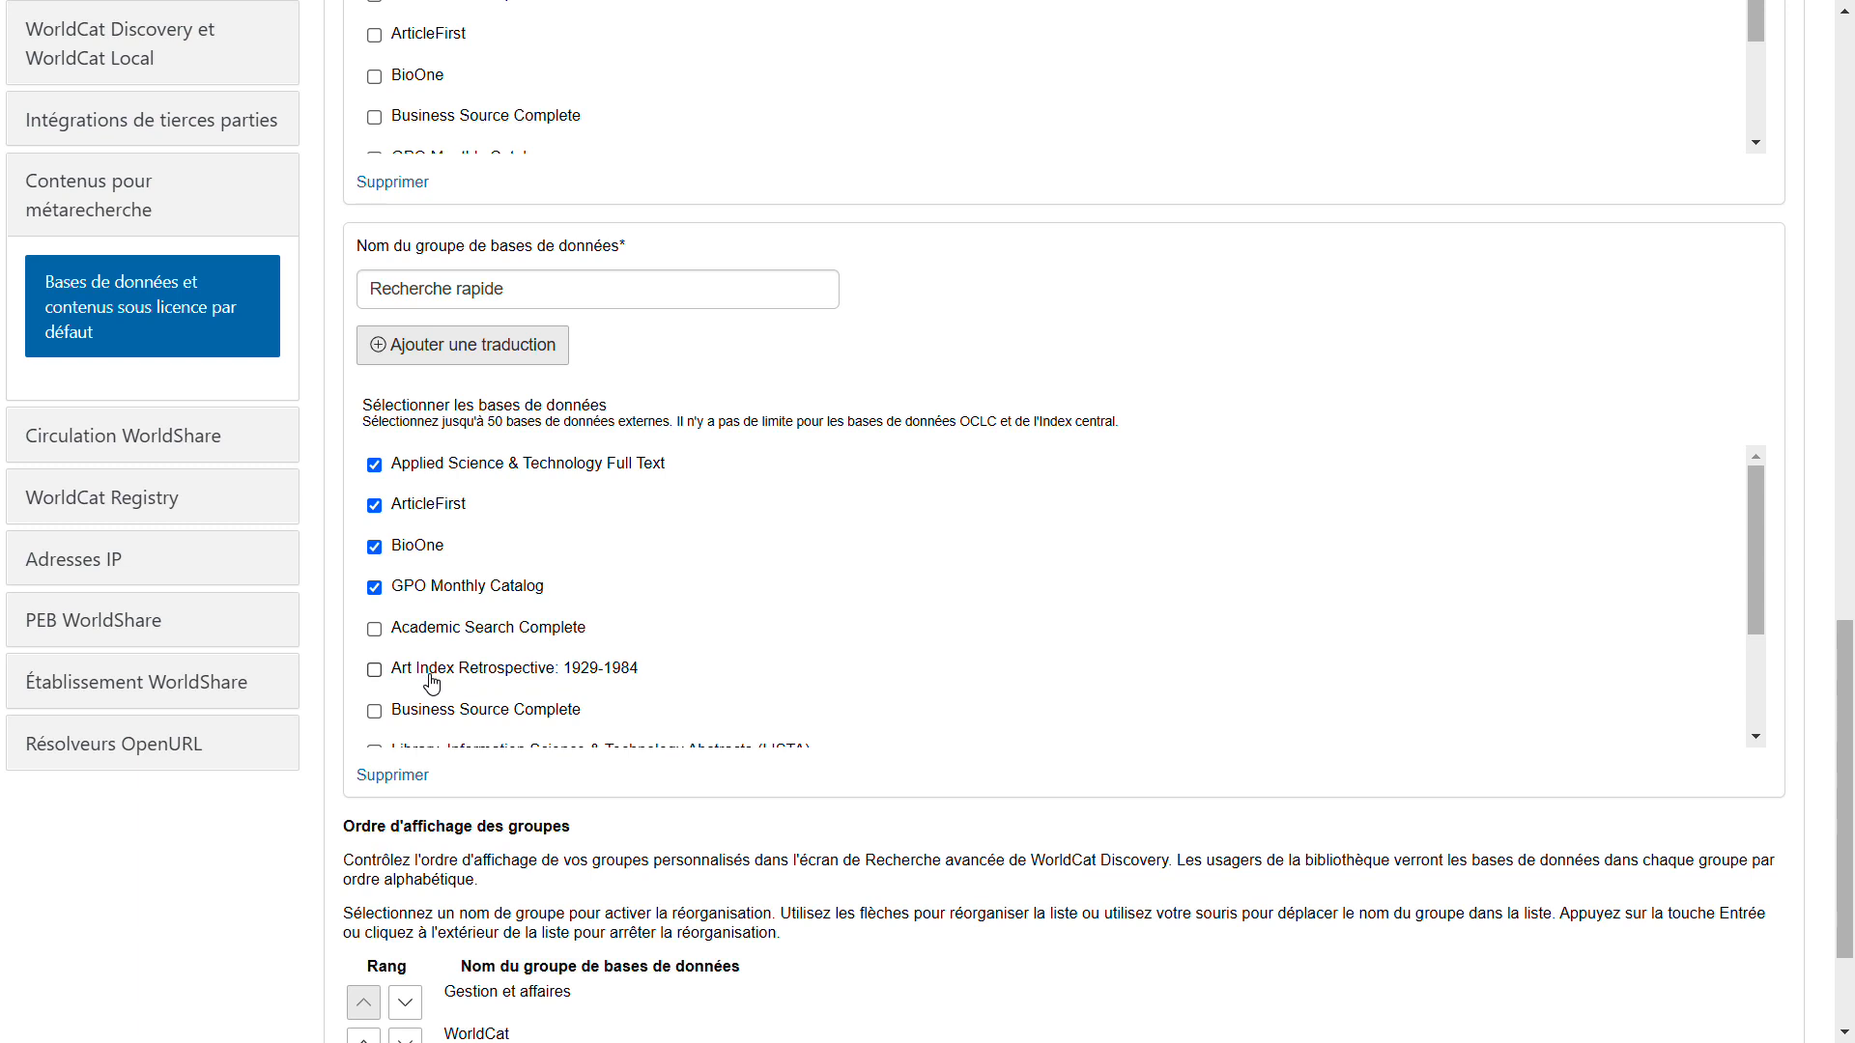
scroll(432, 676, down, 2)
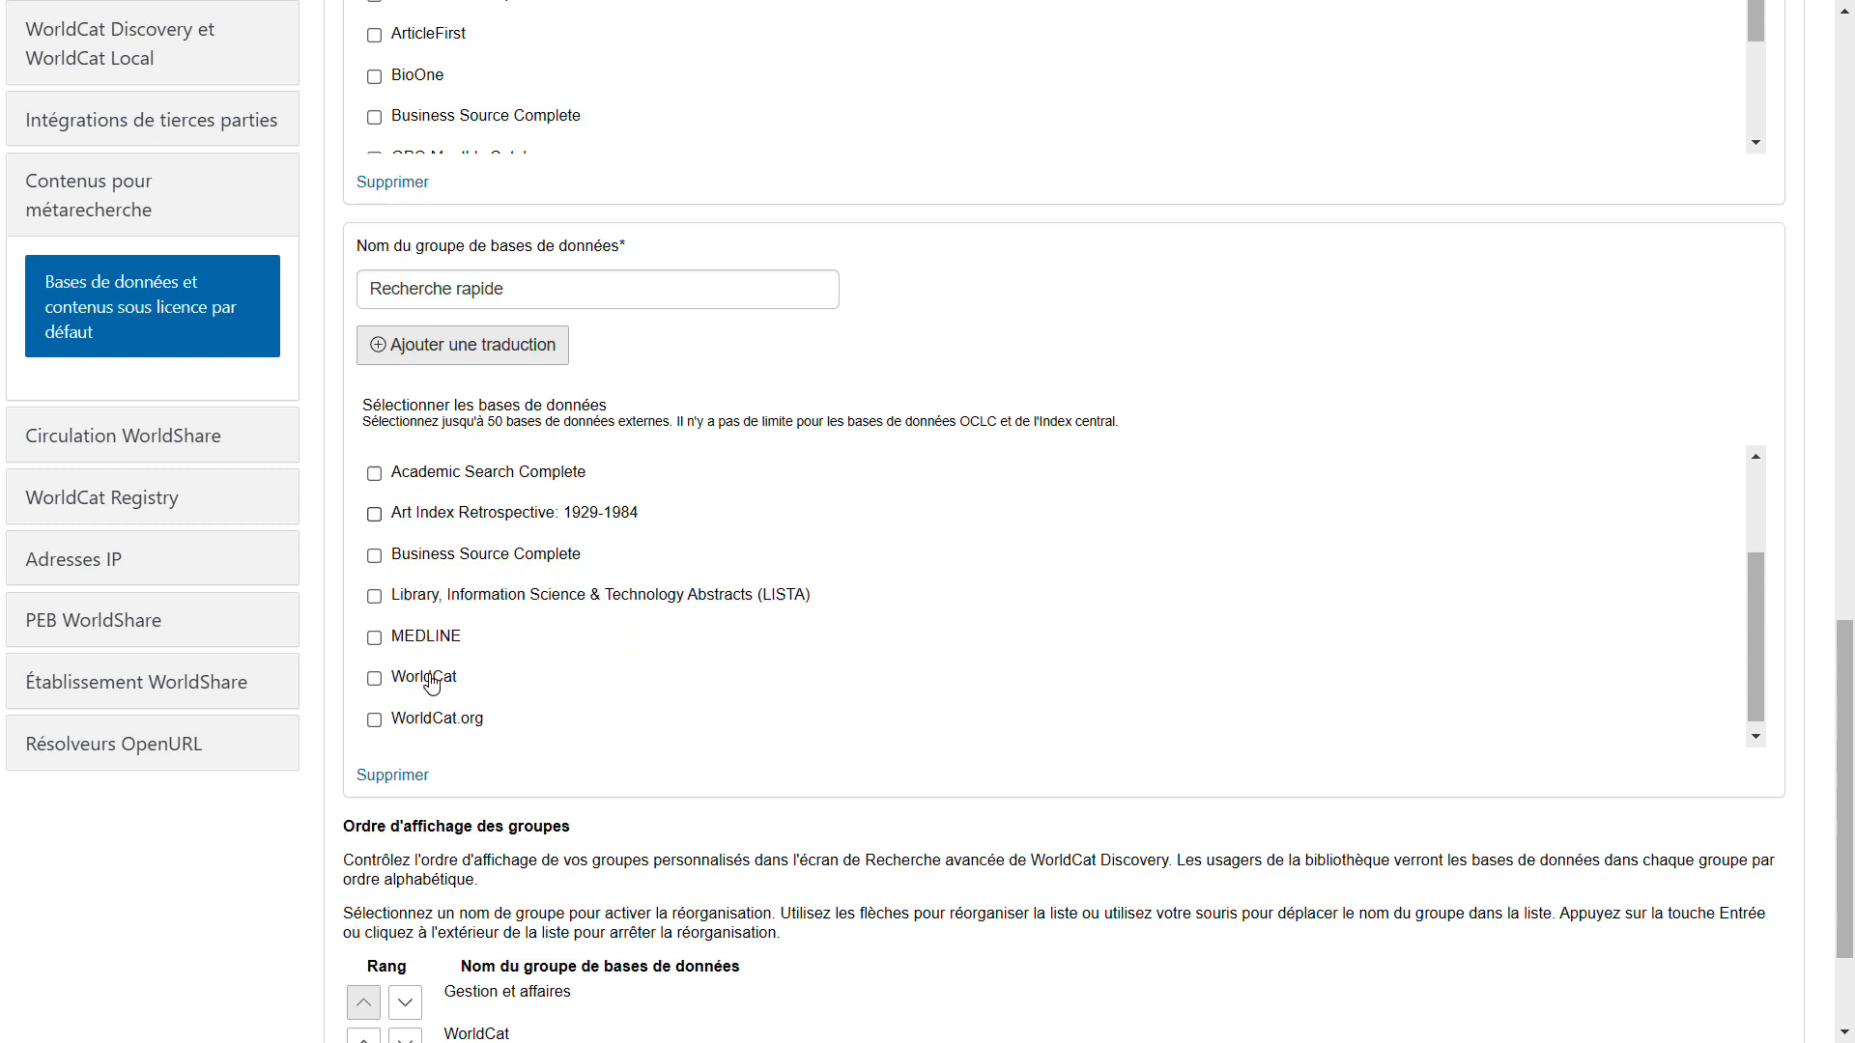
click(374, 678)
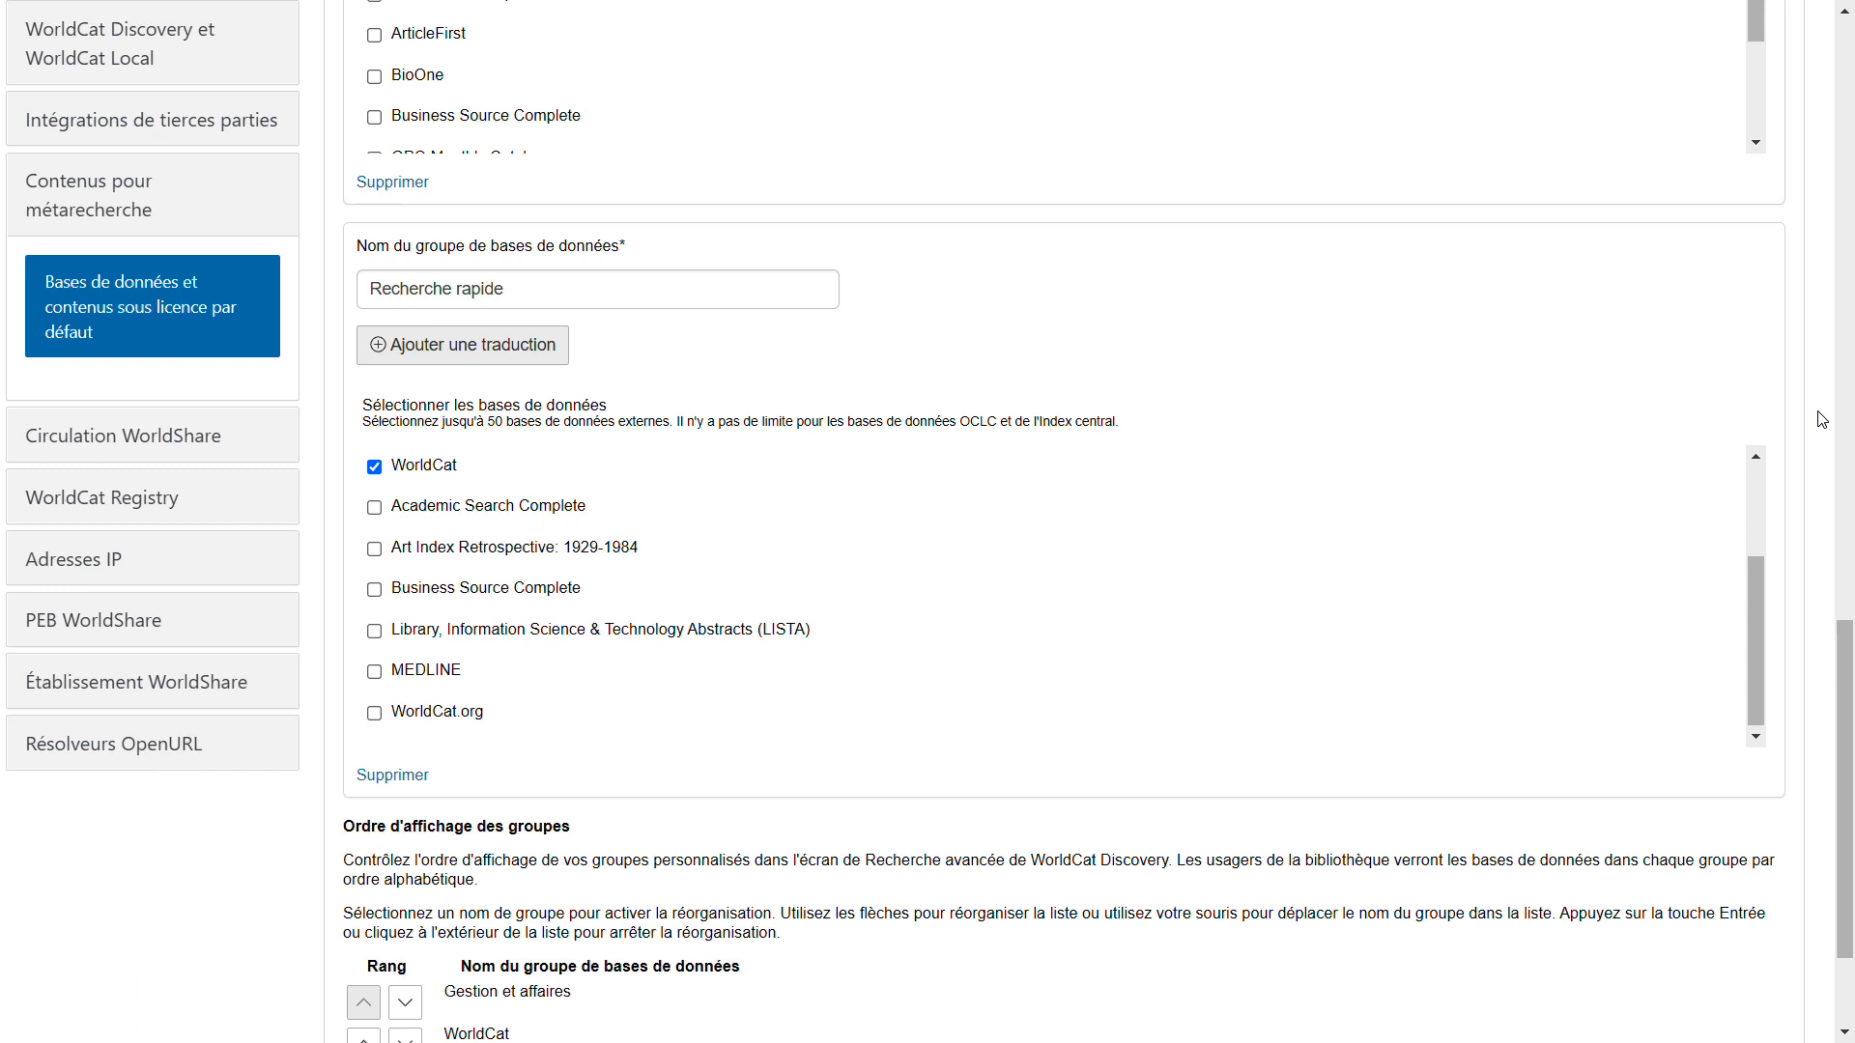
scroll(1821, 419, up, 11)
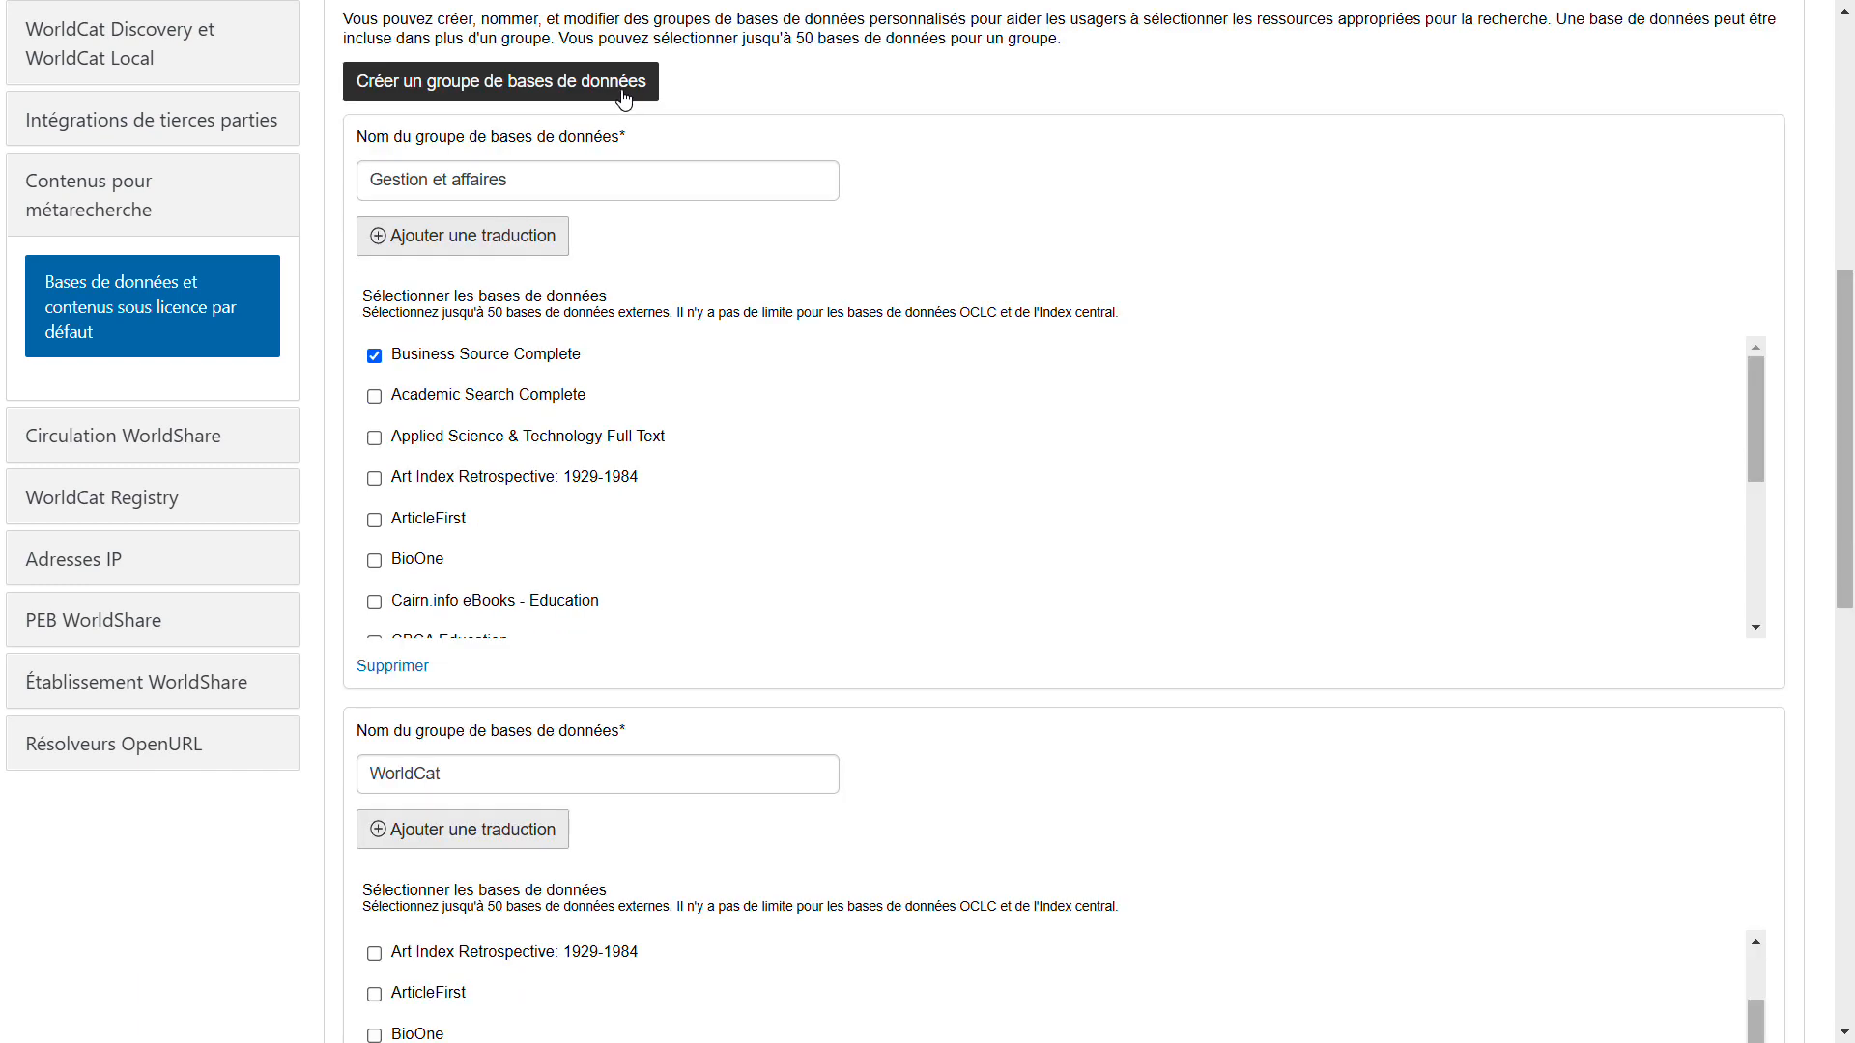
Step: Create a new database group named 'Éducation'
click(623, 95)
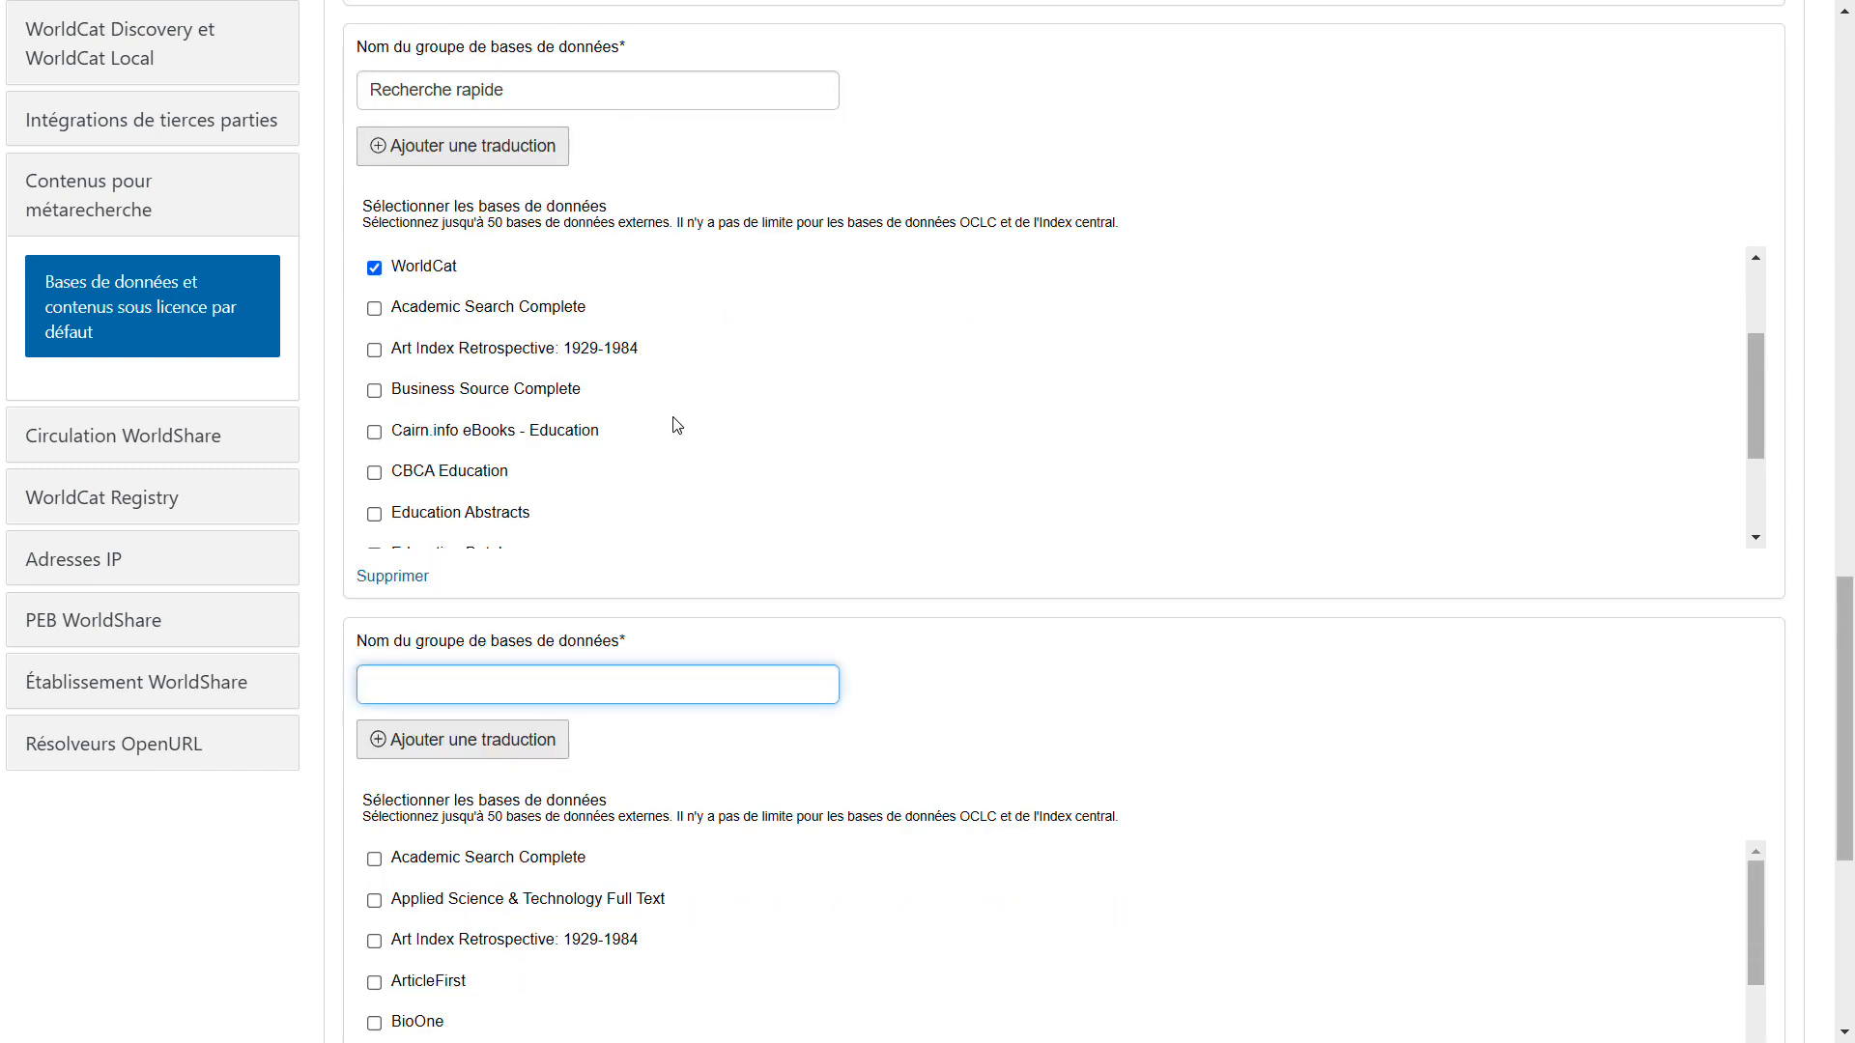
text(Éducation)
click(1820, 828)
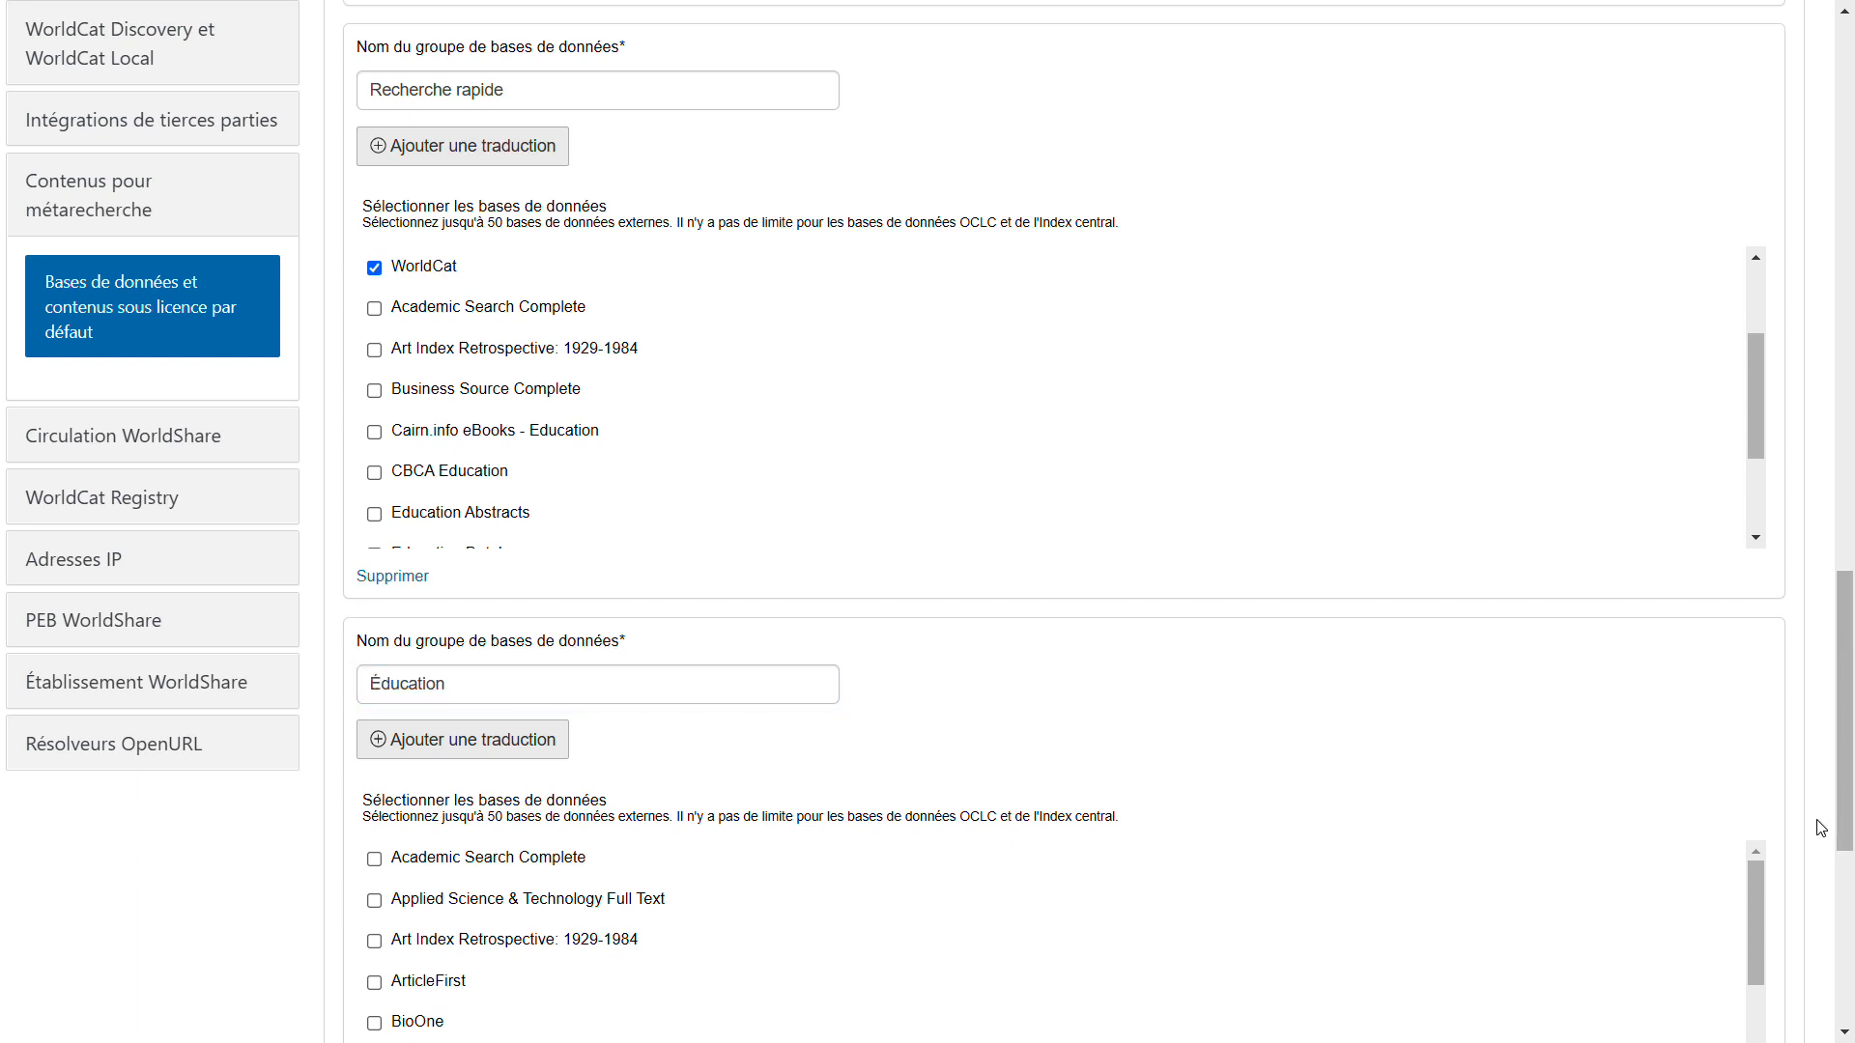
scroll(1820, 828, down, 3)
scroll(1821, 828, down, 2)
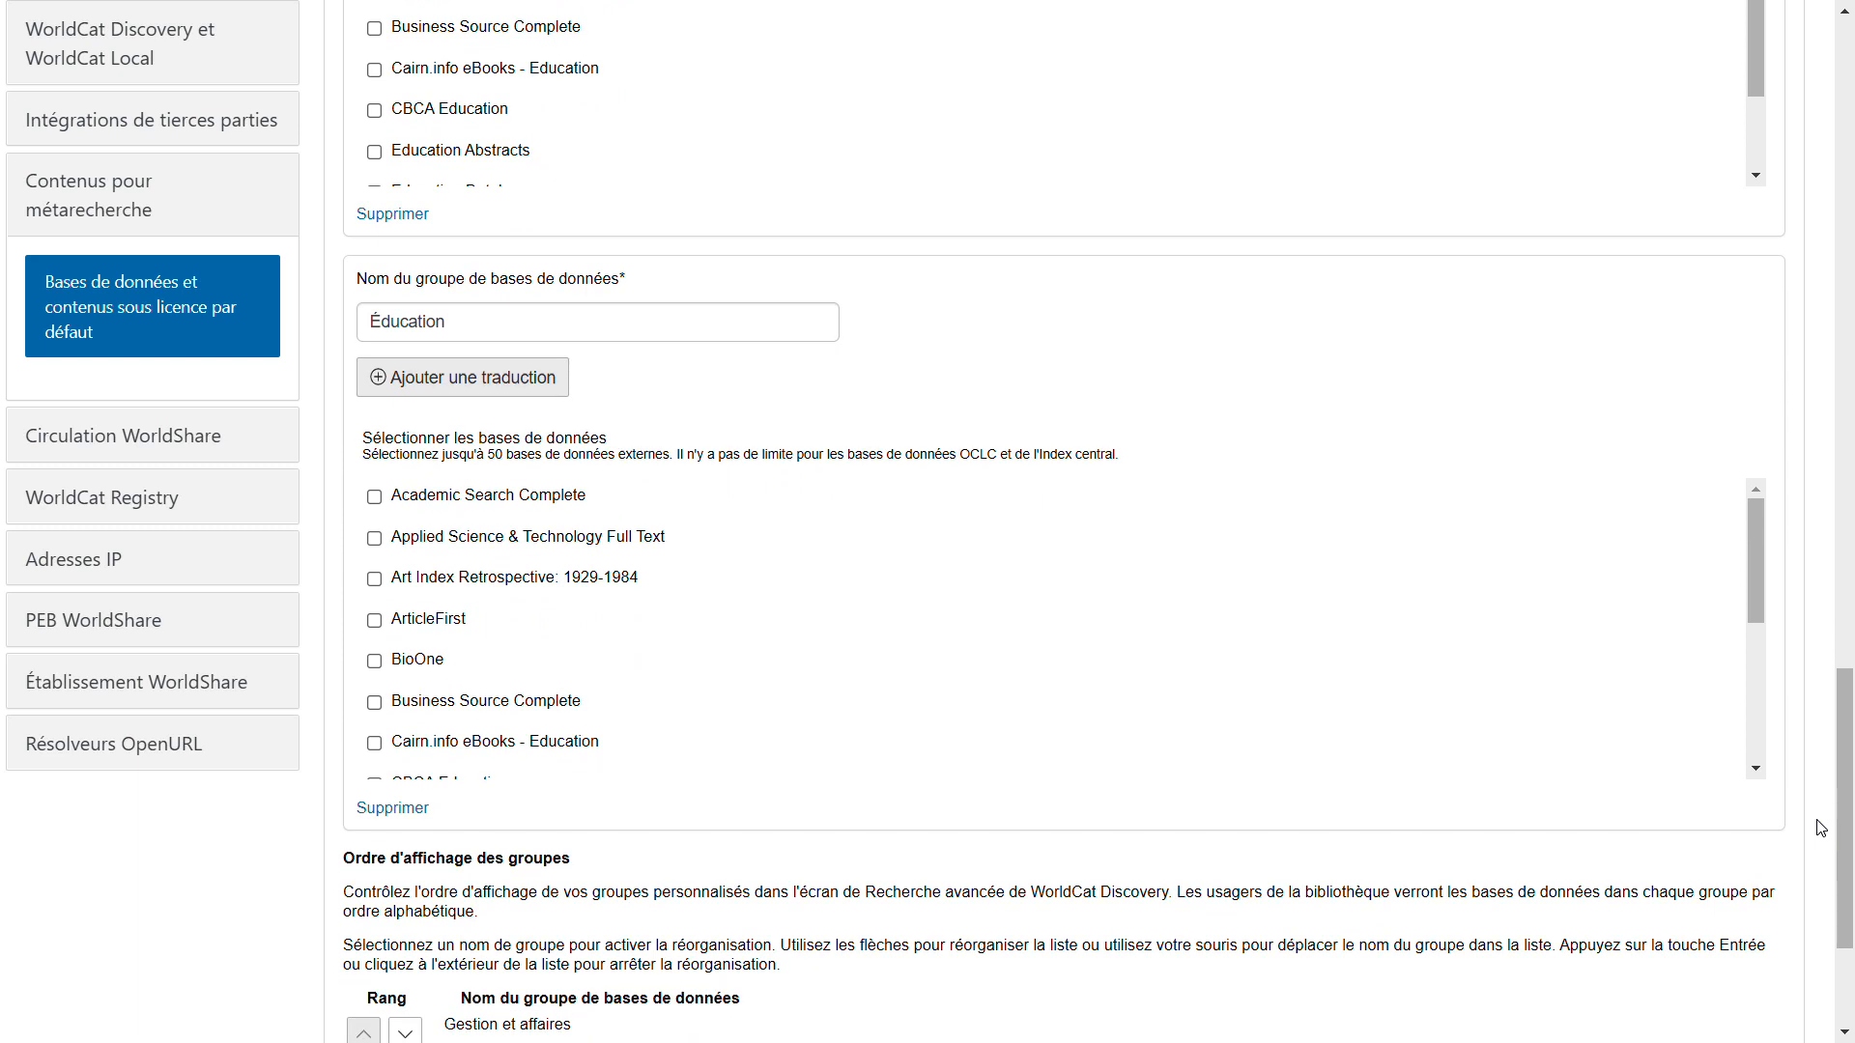
scroll(386, 704, down, 1)
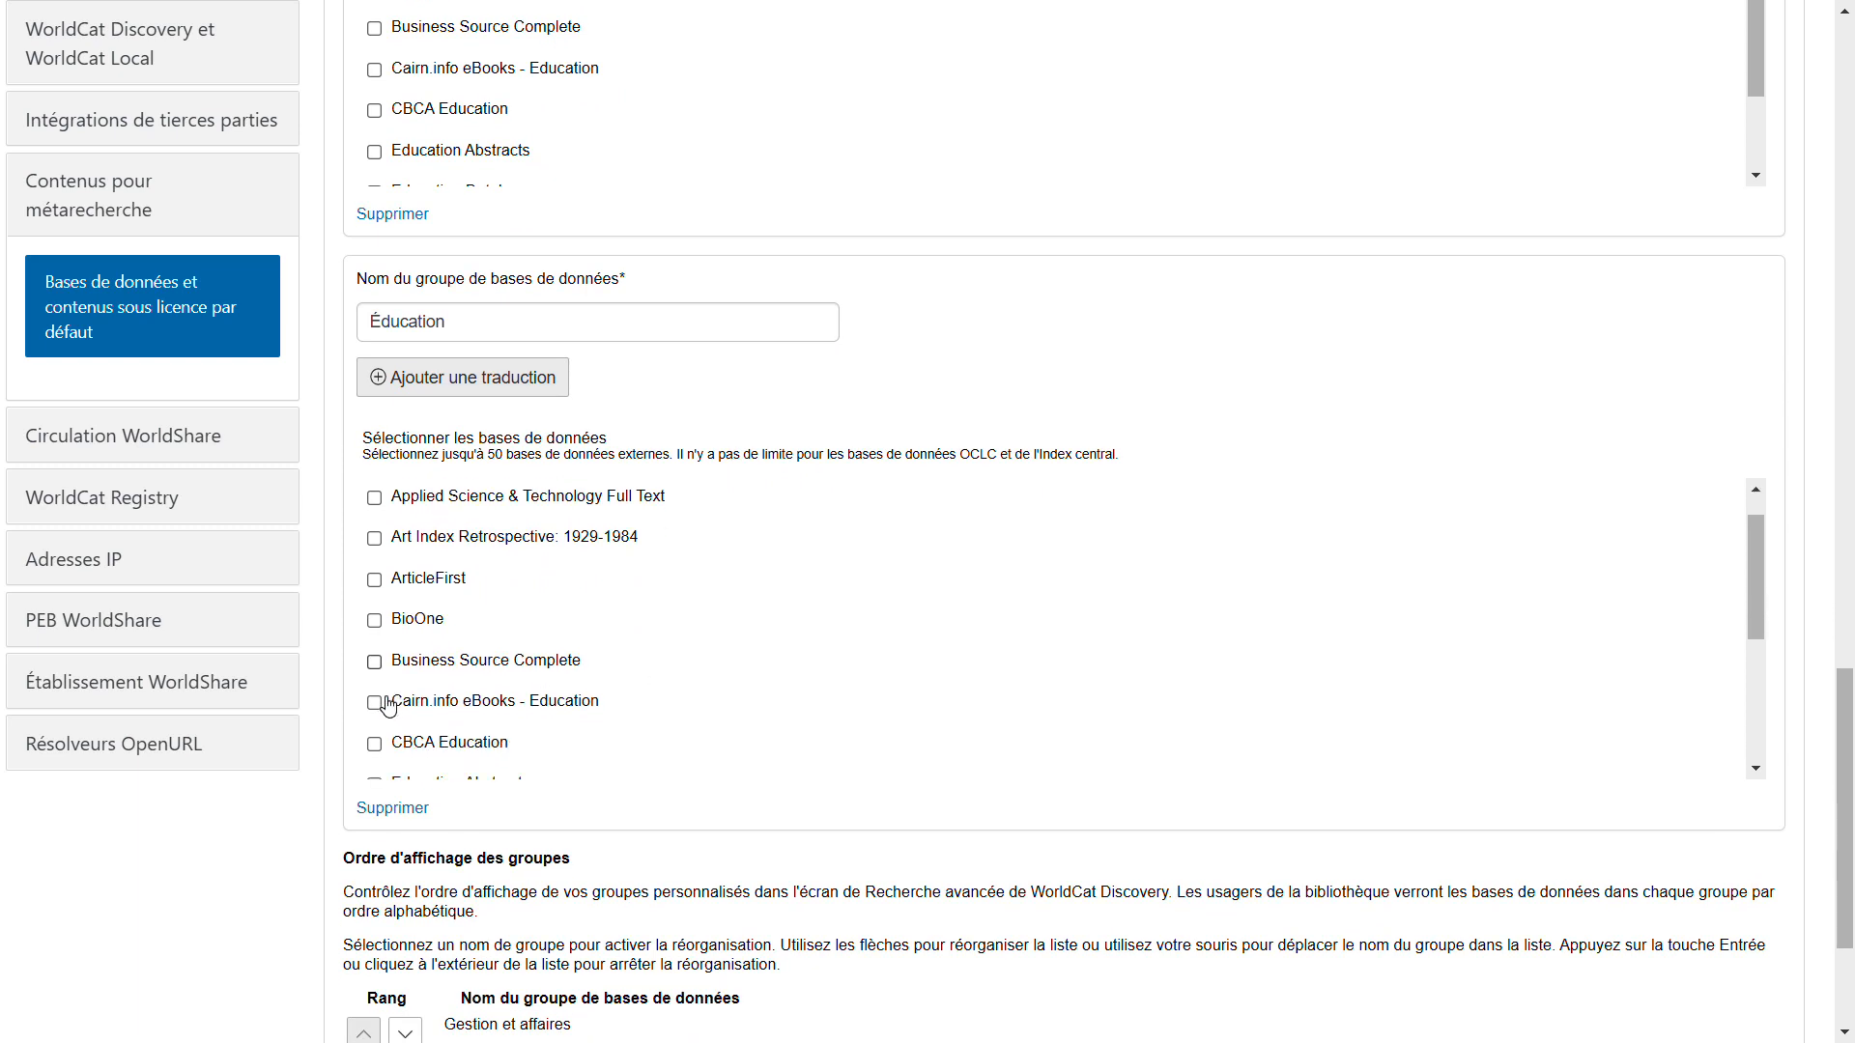
Step: Add Cairn.info eBooks - Education and Education Database to Éducation, then add another empty group
click(374, 703)
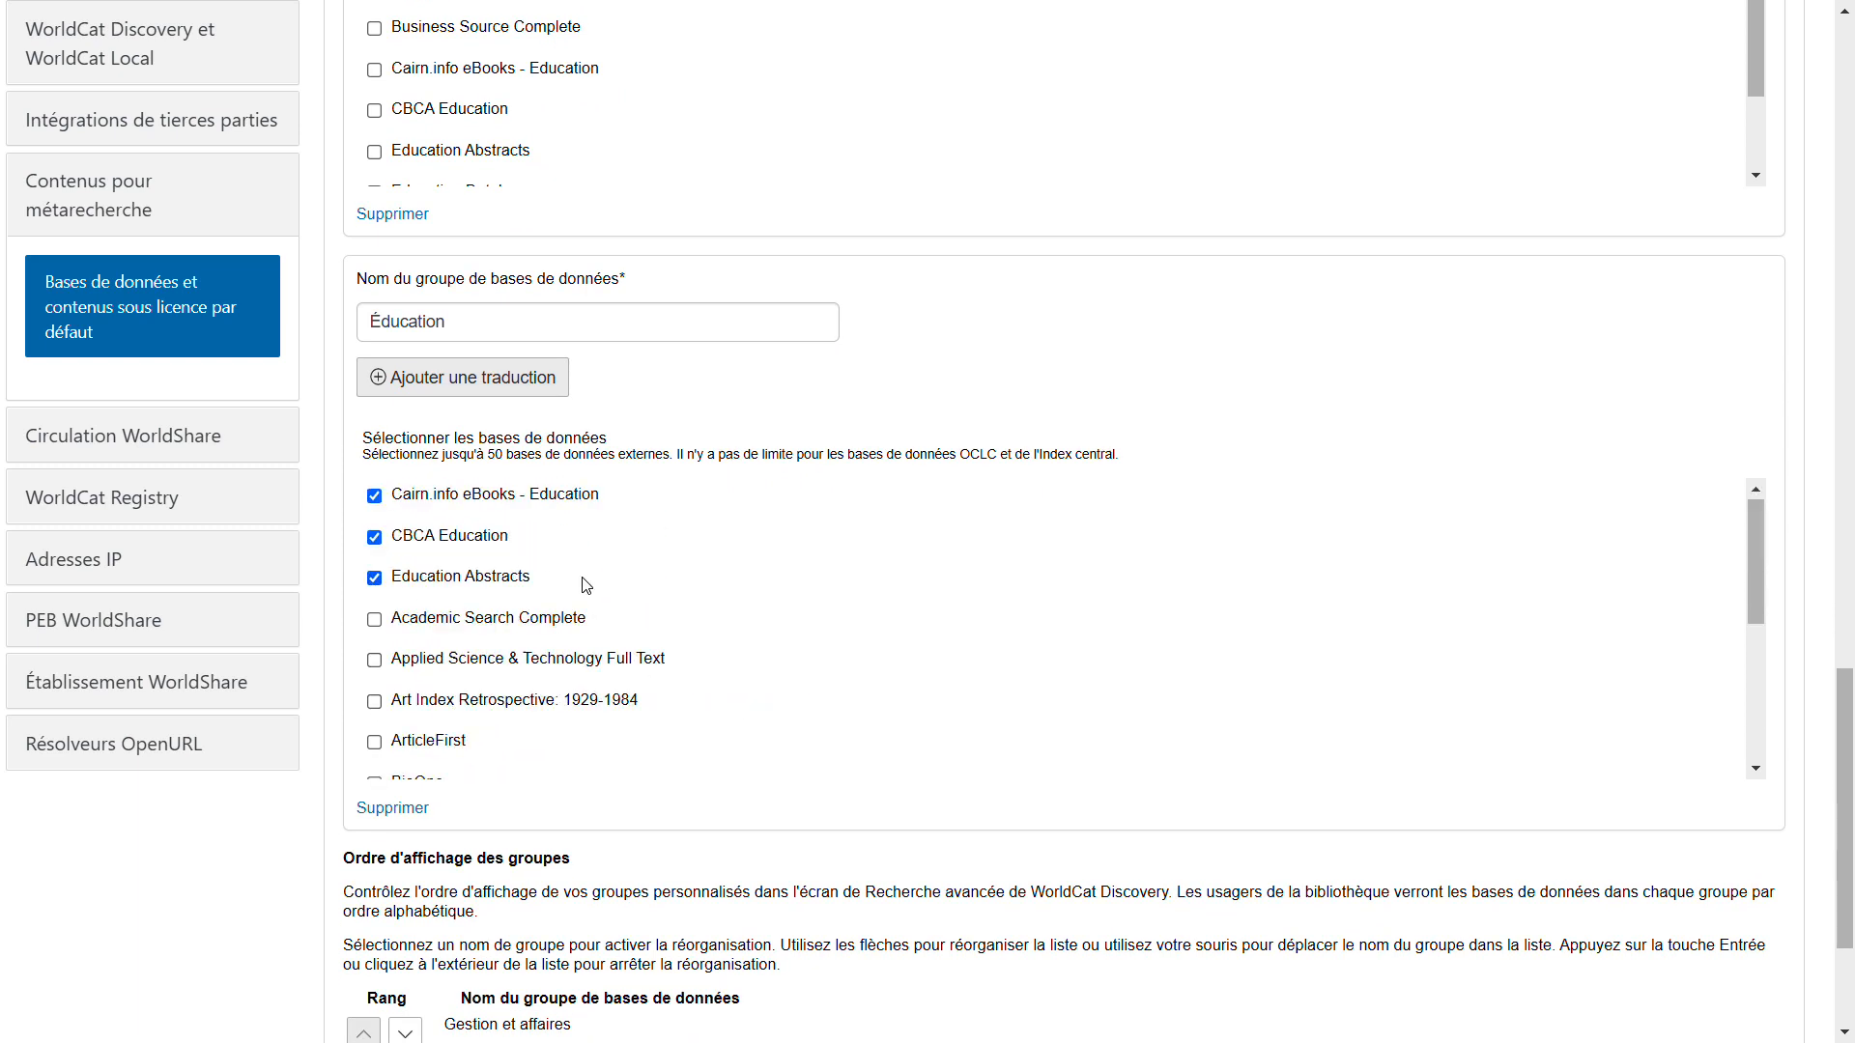
scroll(582, 579, down, 1)
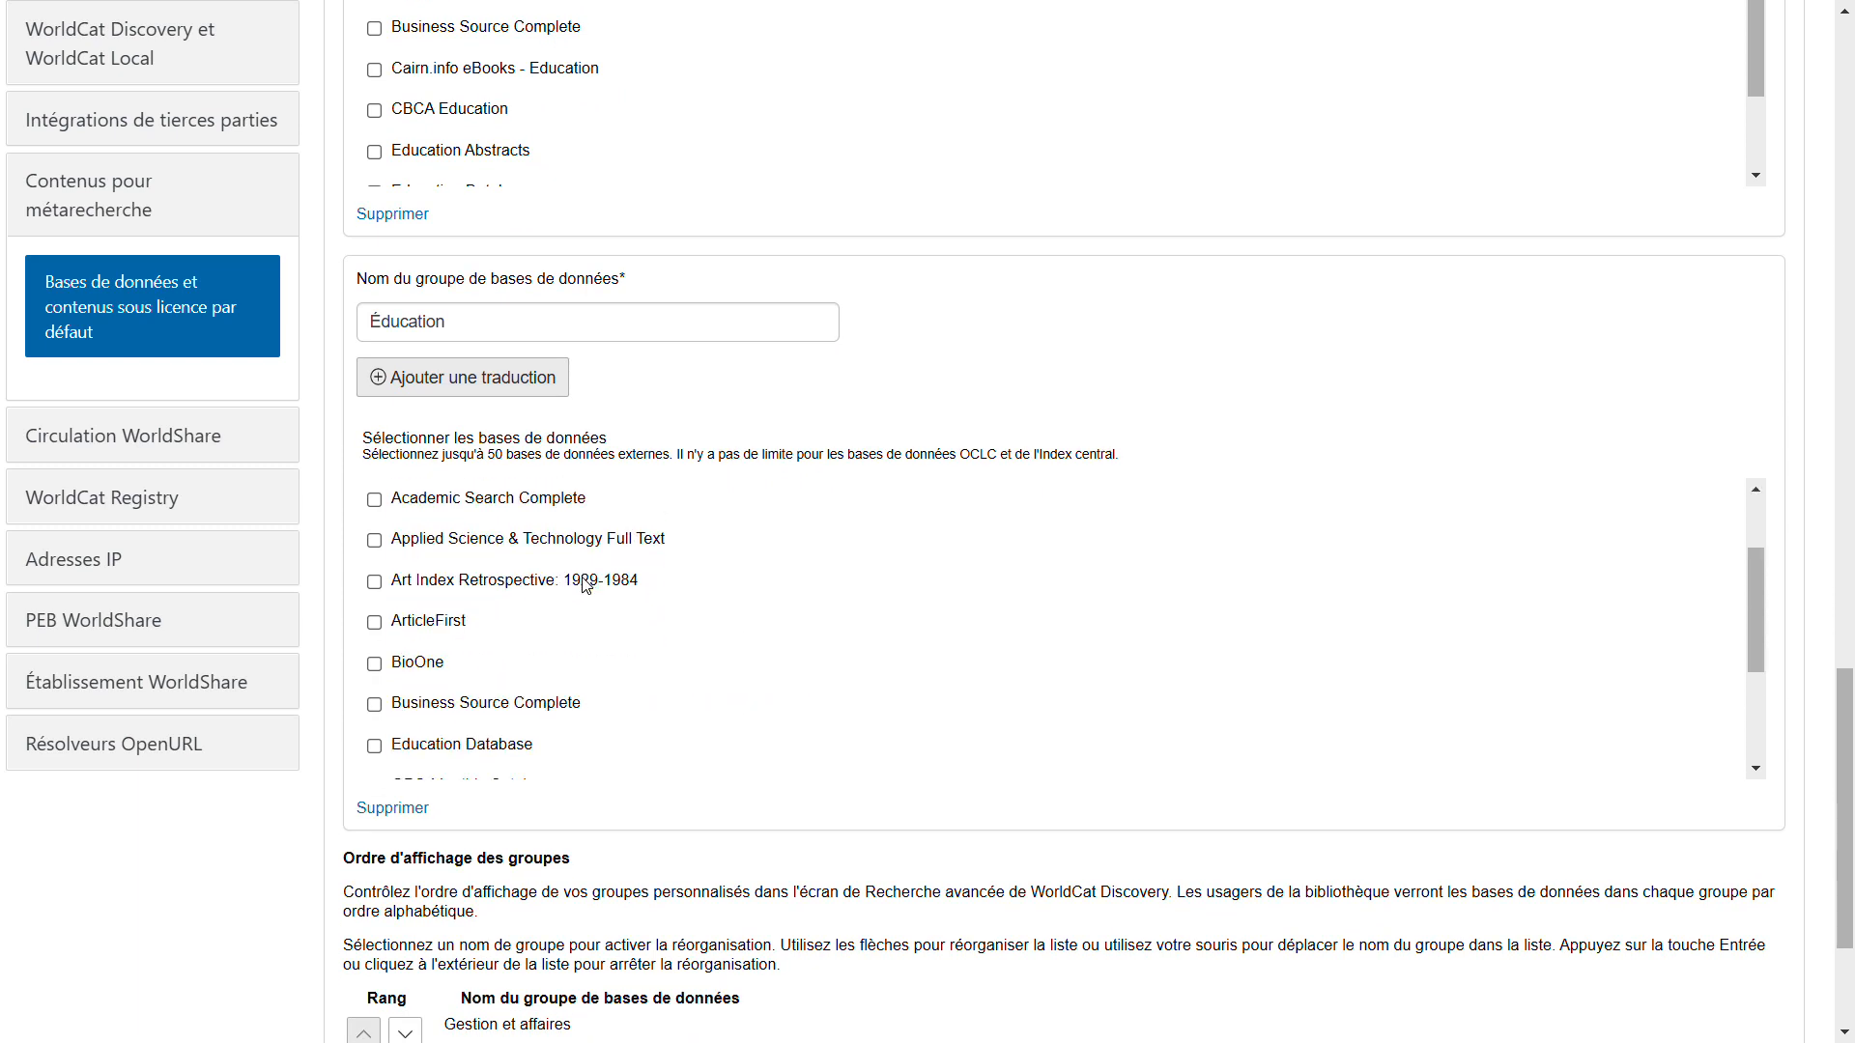
click(374, 745)
scroll(474, 698, down, 2)
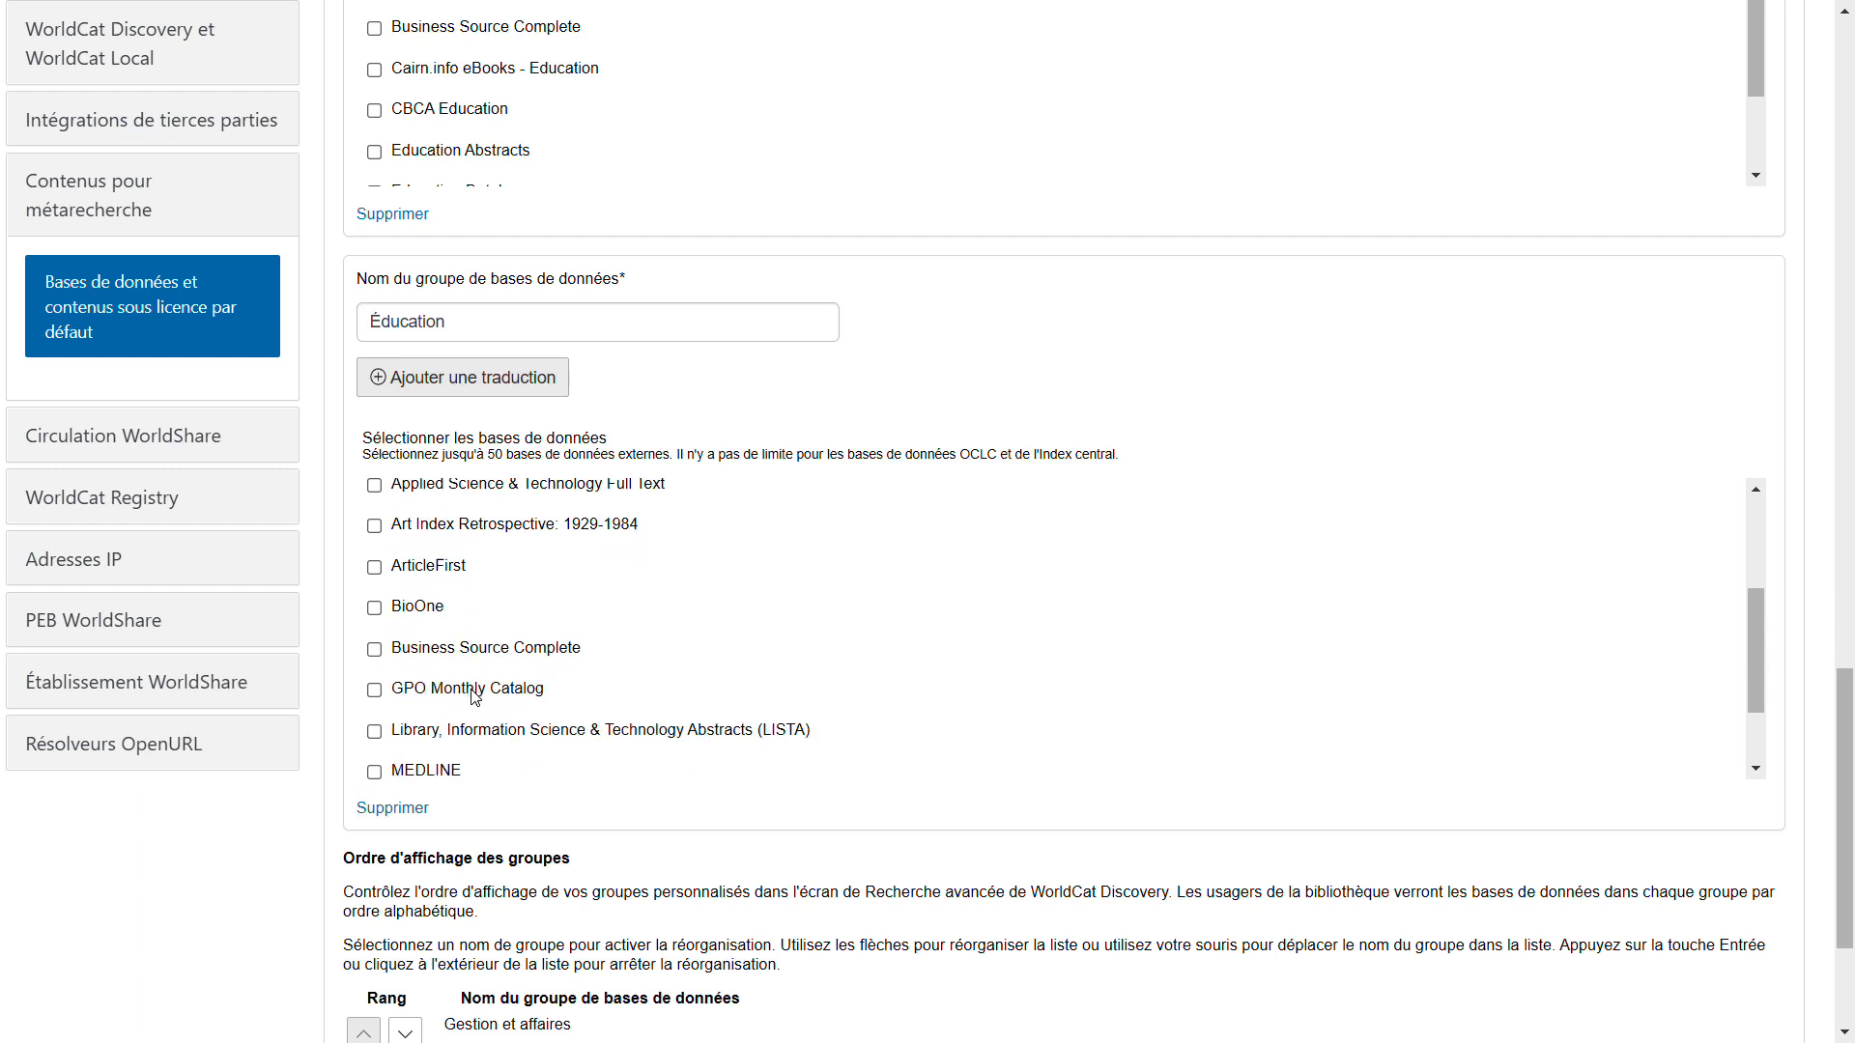
scroll(474, 697, up, 5)
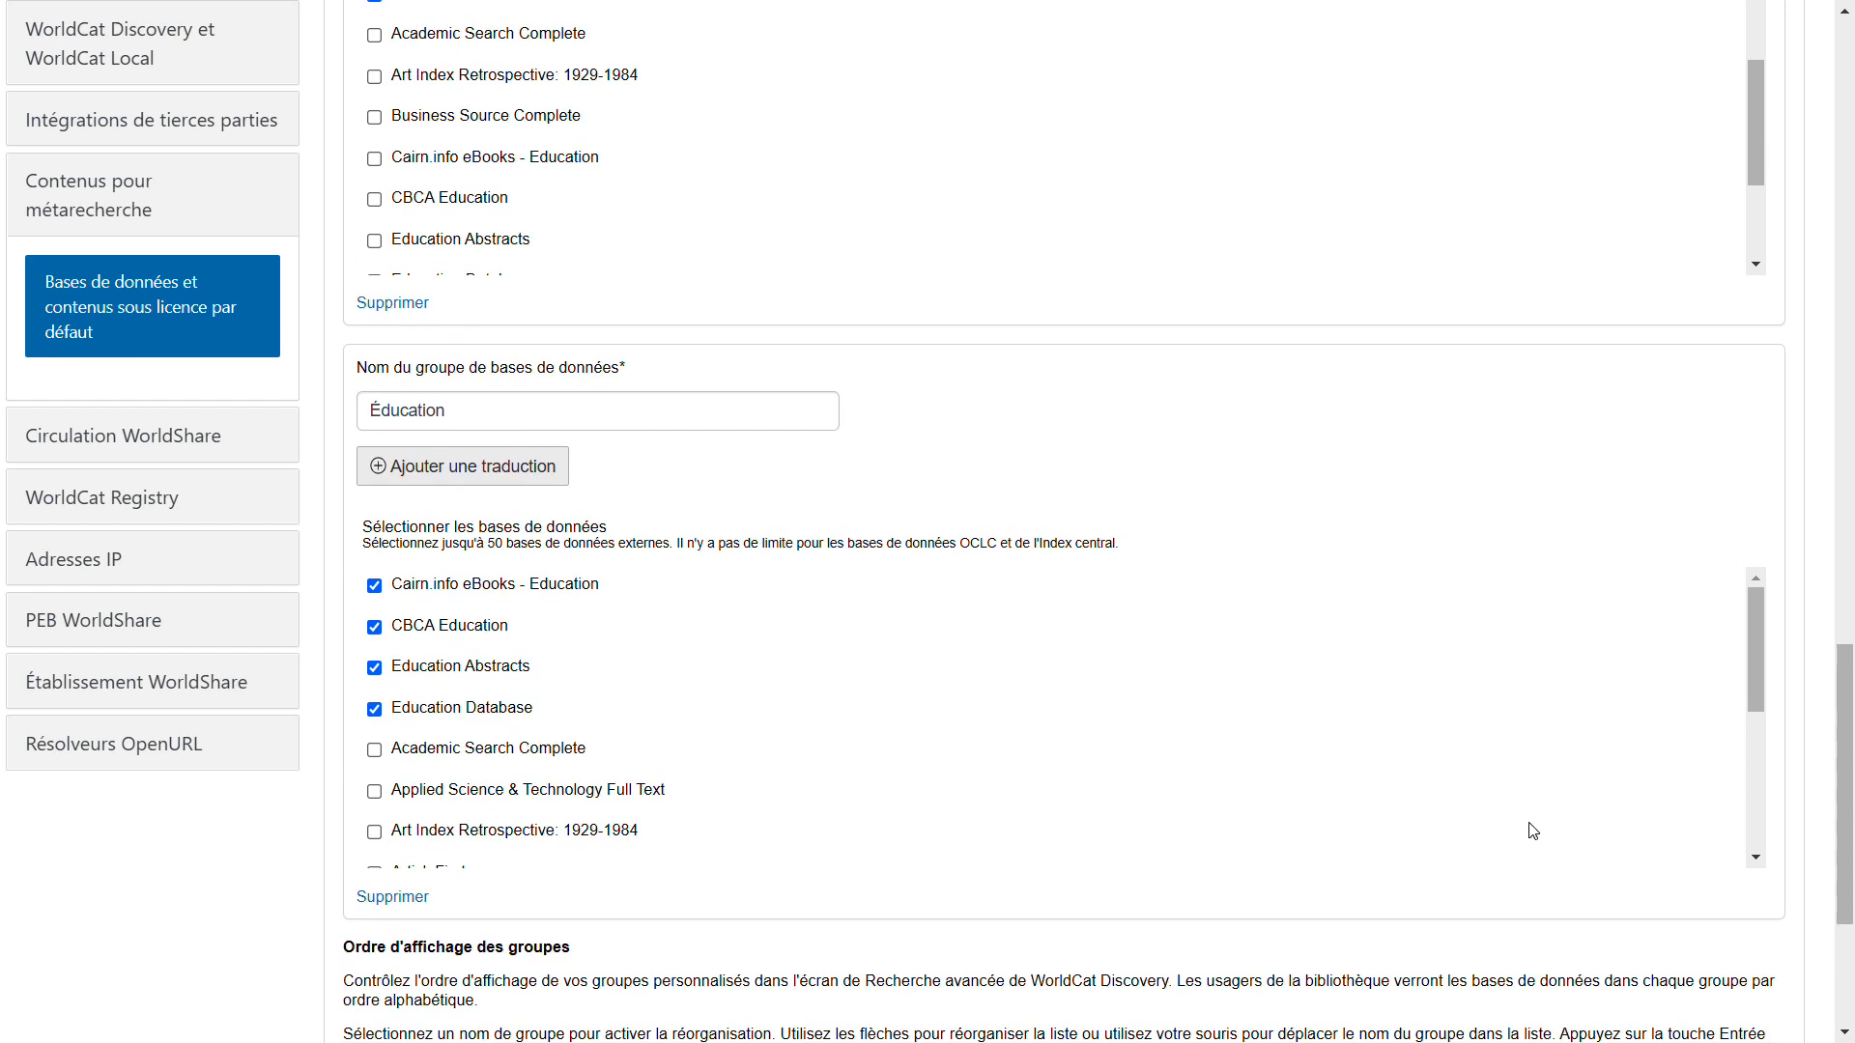
scroll(1533, 829, up, 15)
click(611, 199)
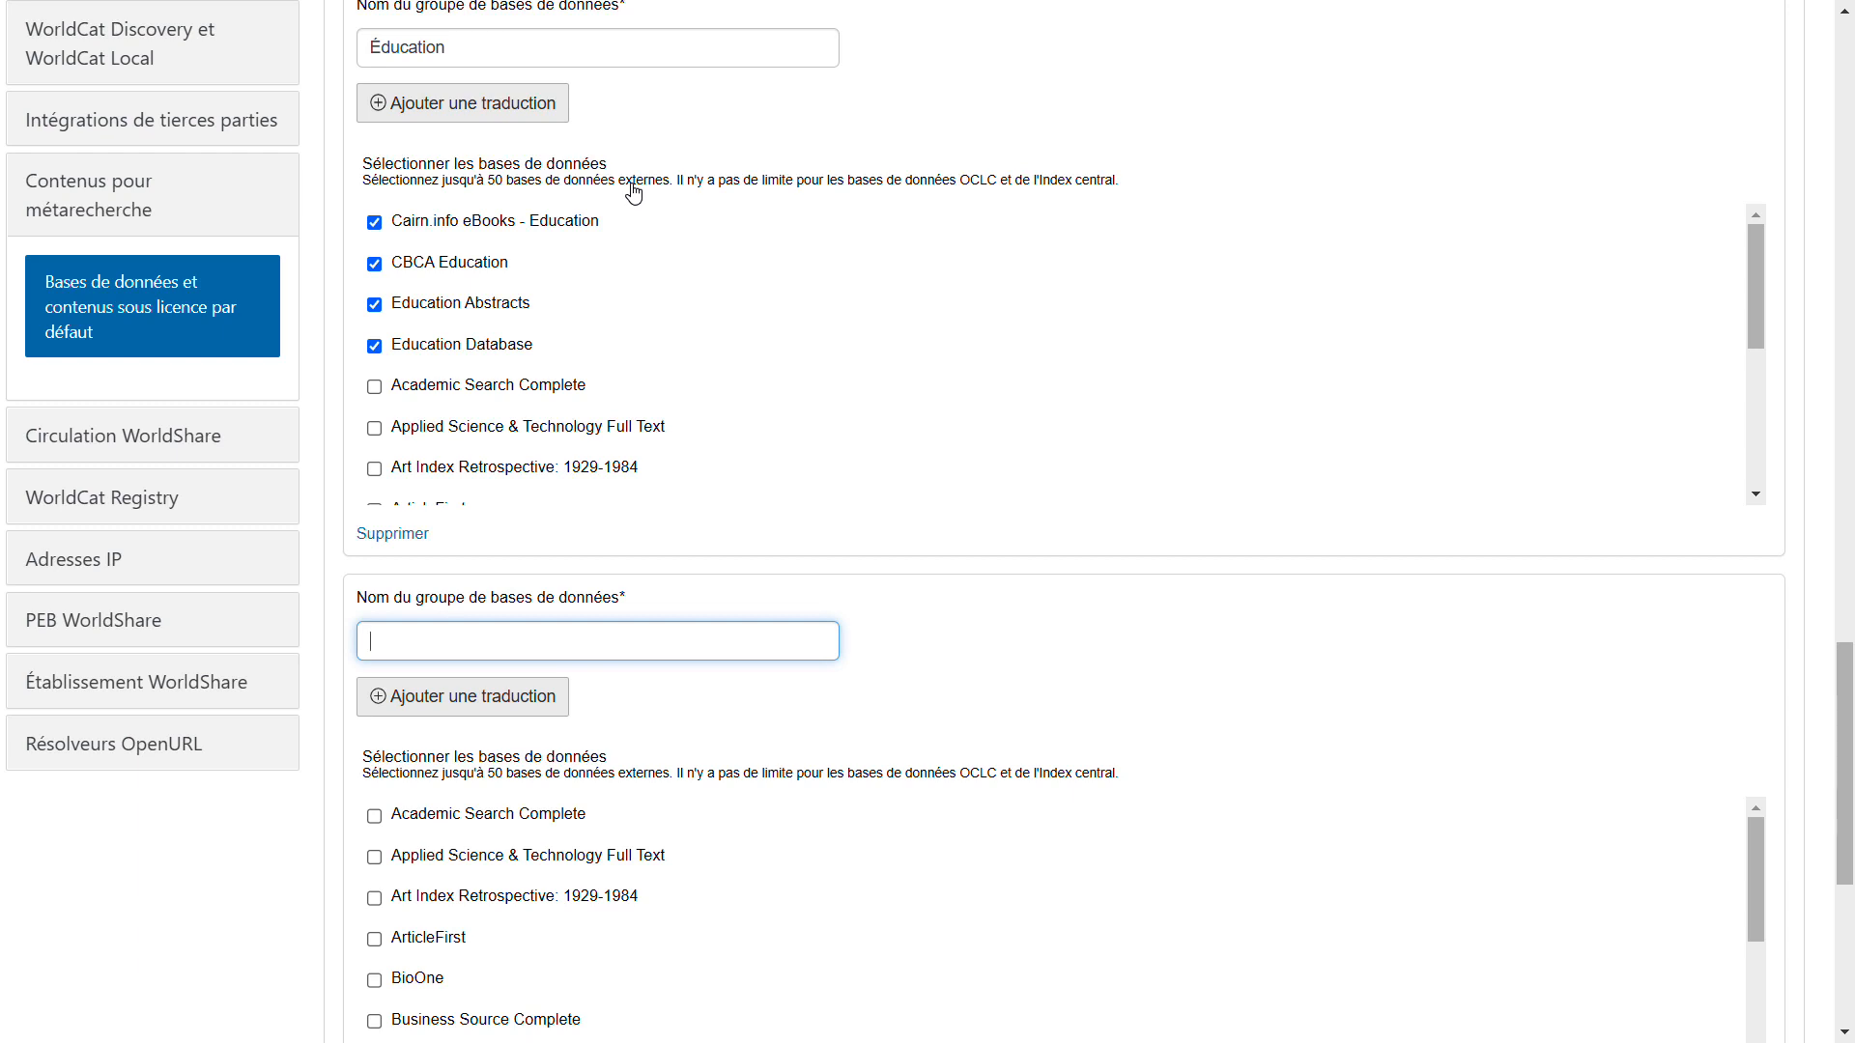
Step: Name the new group 'Bases de données externes'
text(Bases de données externes)
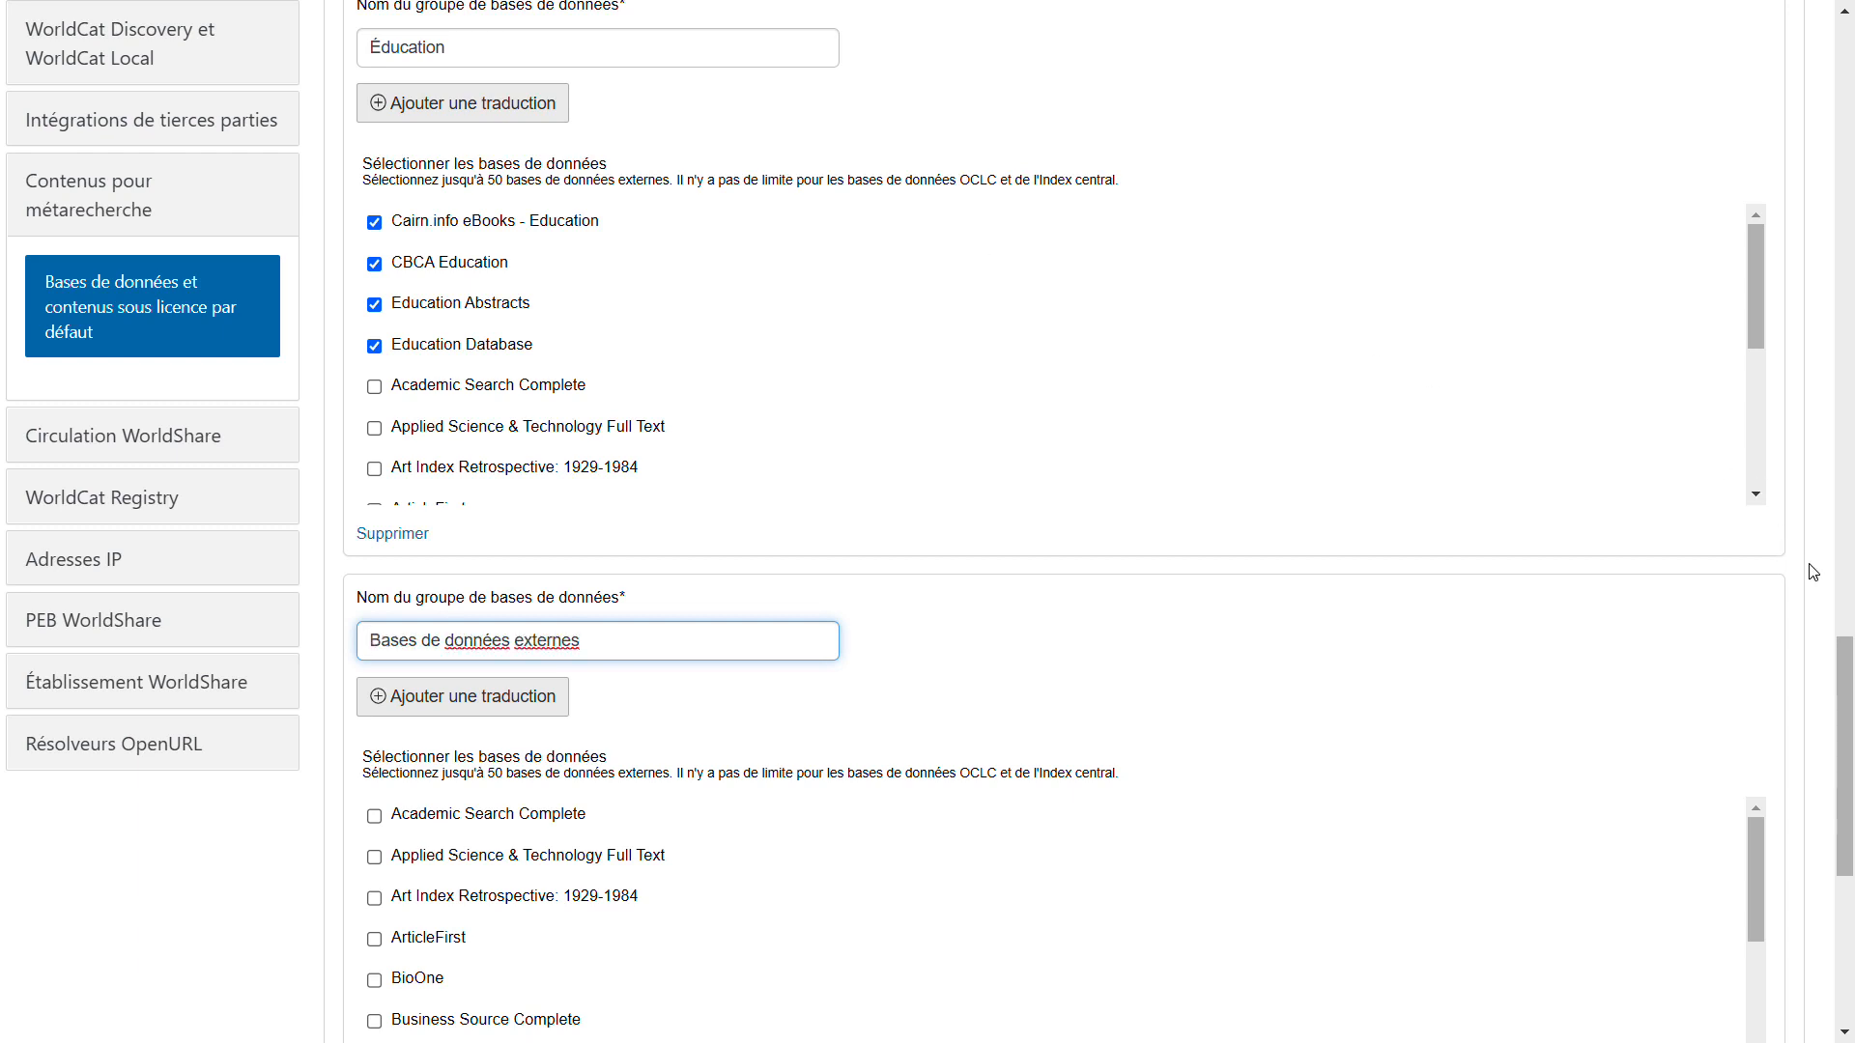
click(1829, 579)
scroll(1831, 581, down, 2)
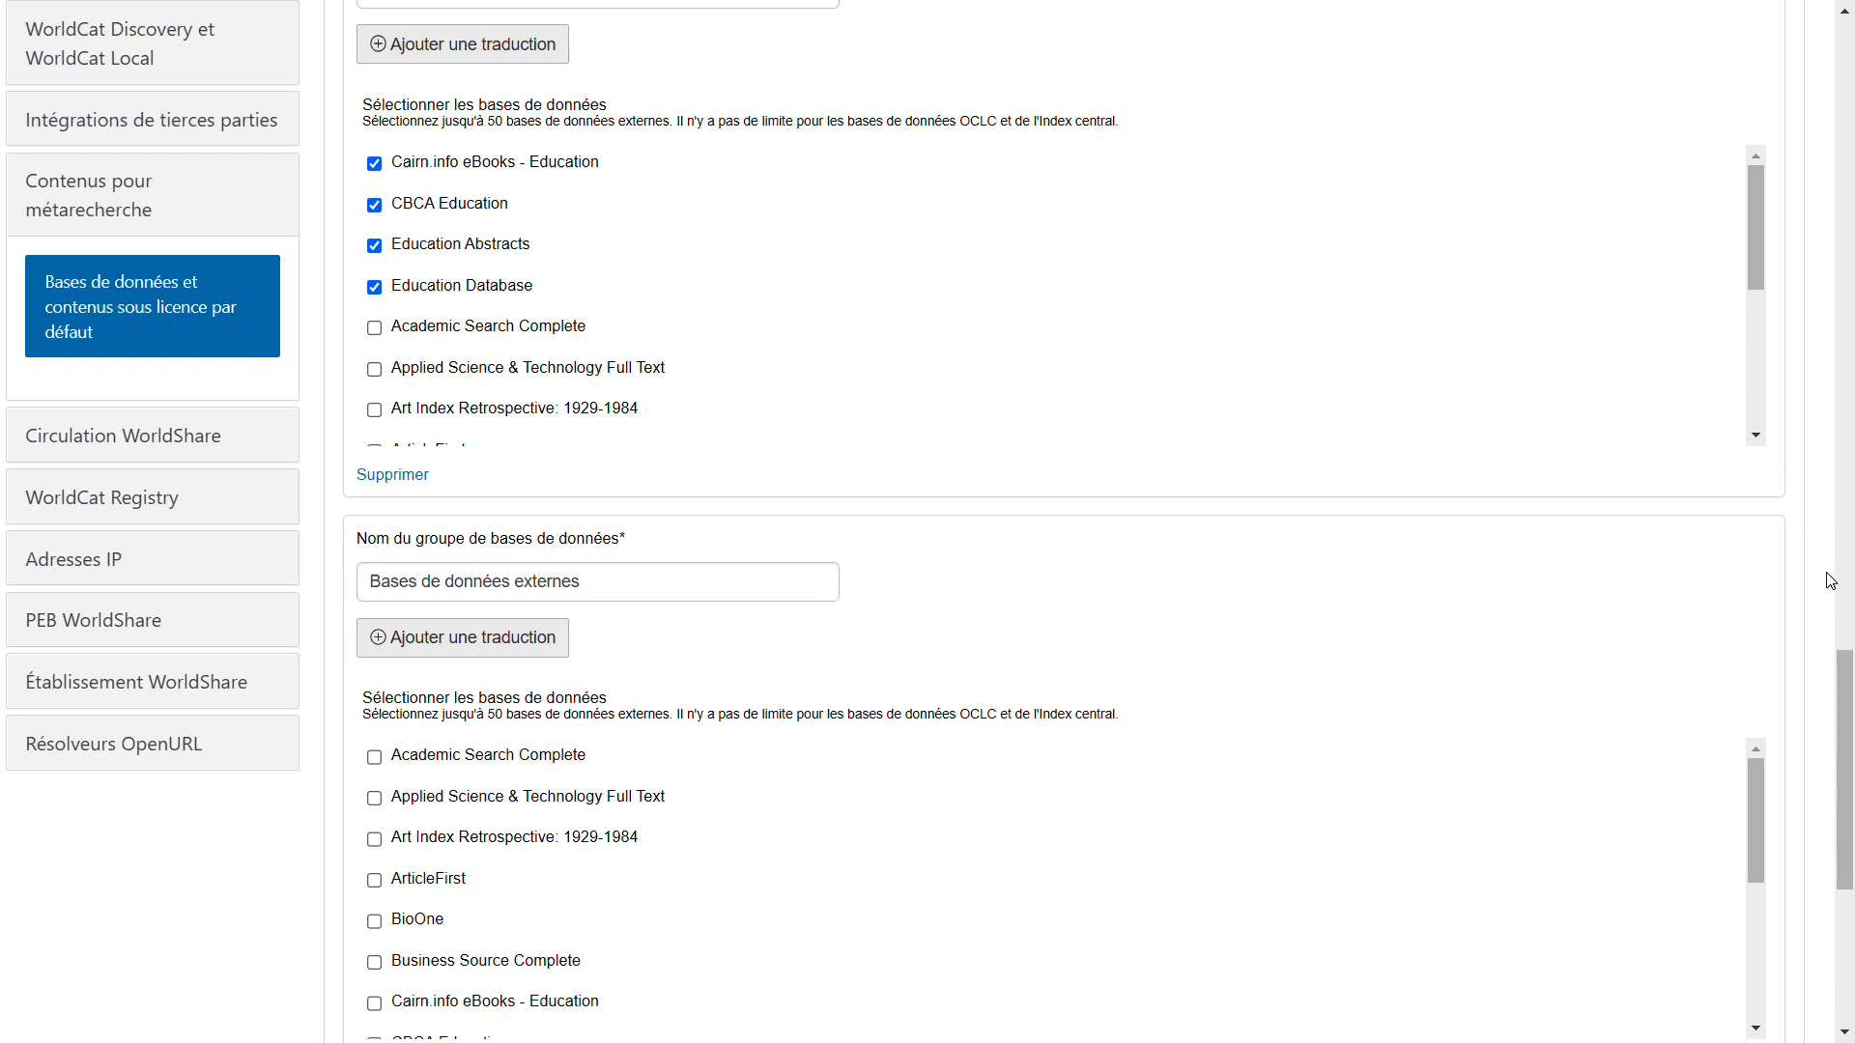
scroll(1830, 580, down, 3)
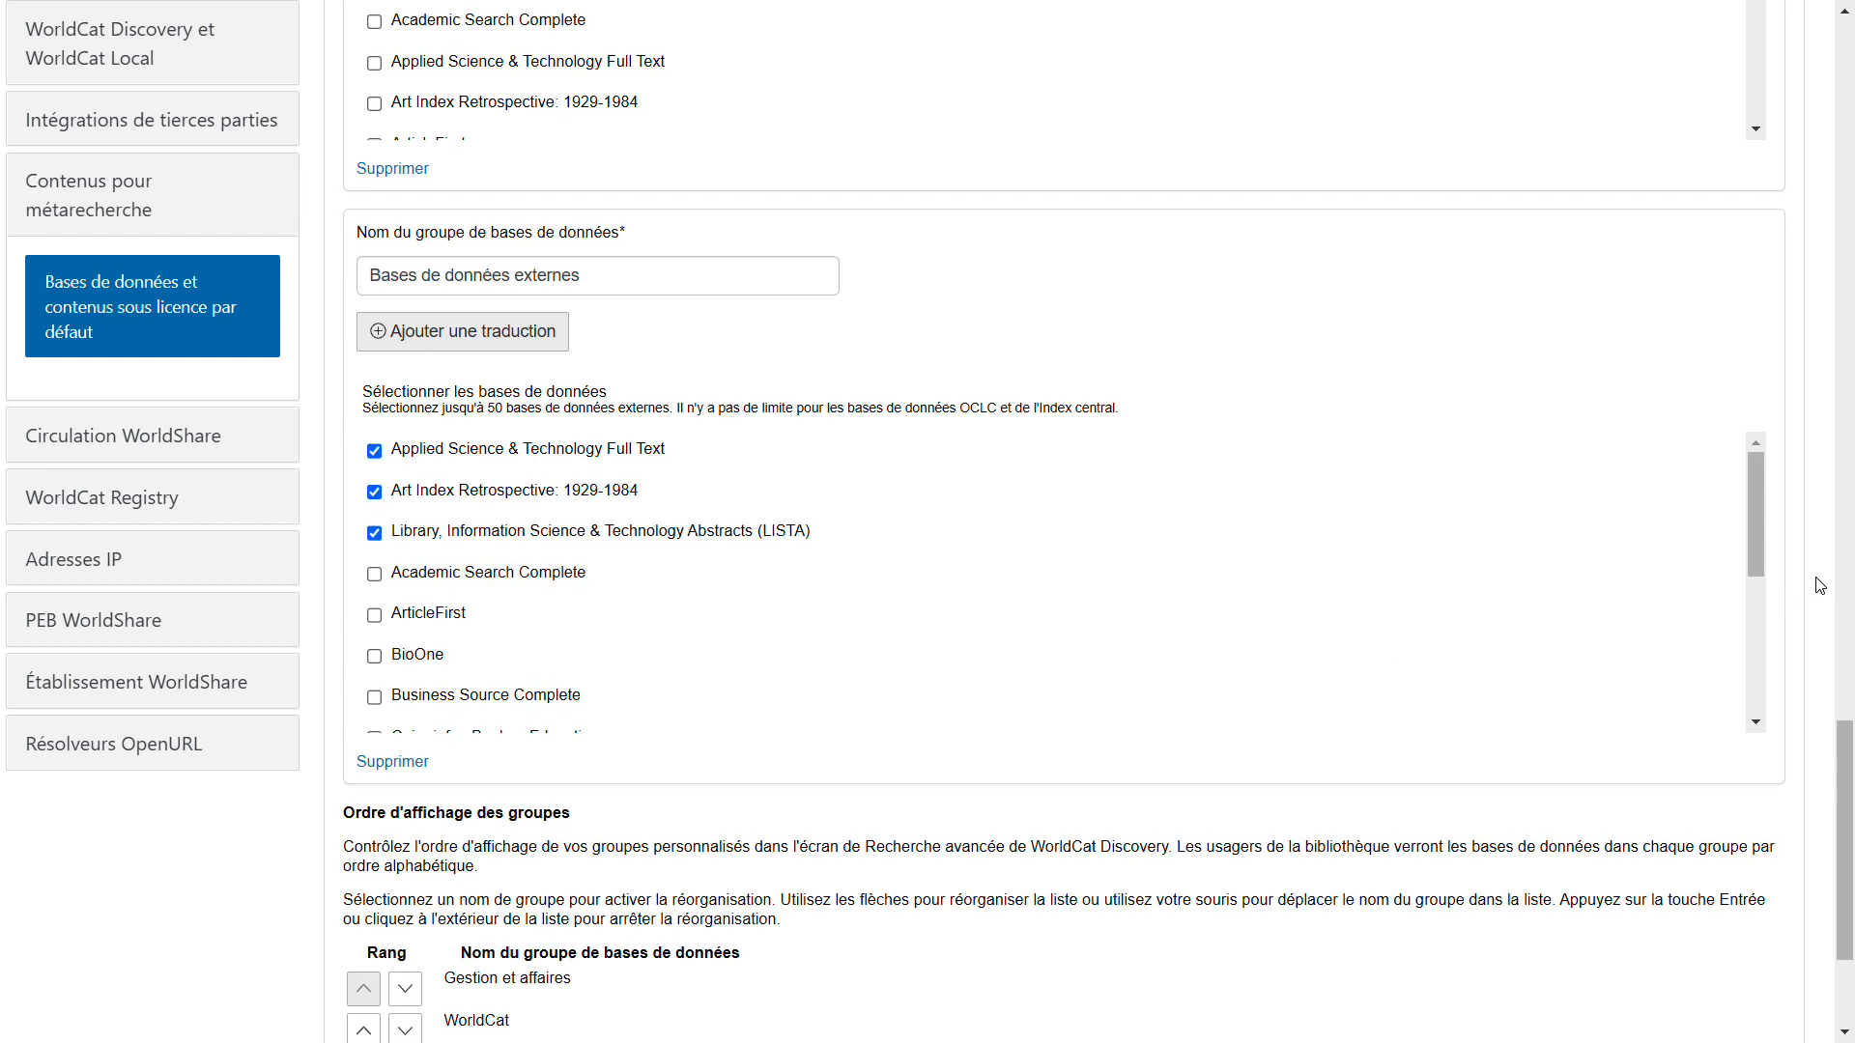
scroll(1820, 586, down, 3)
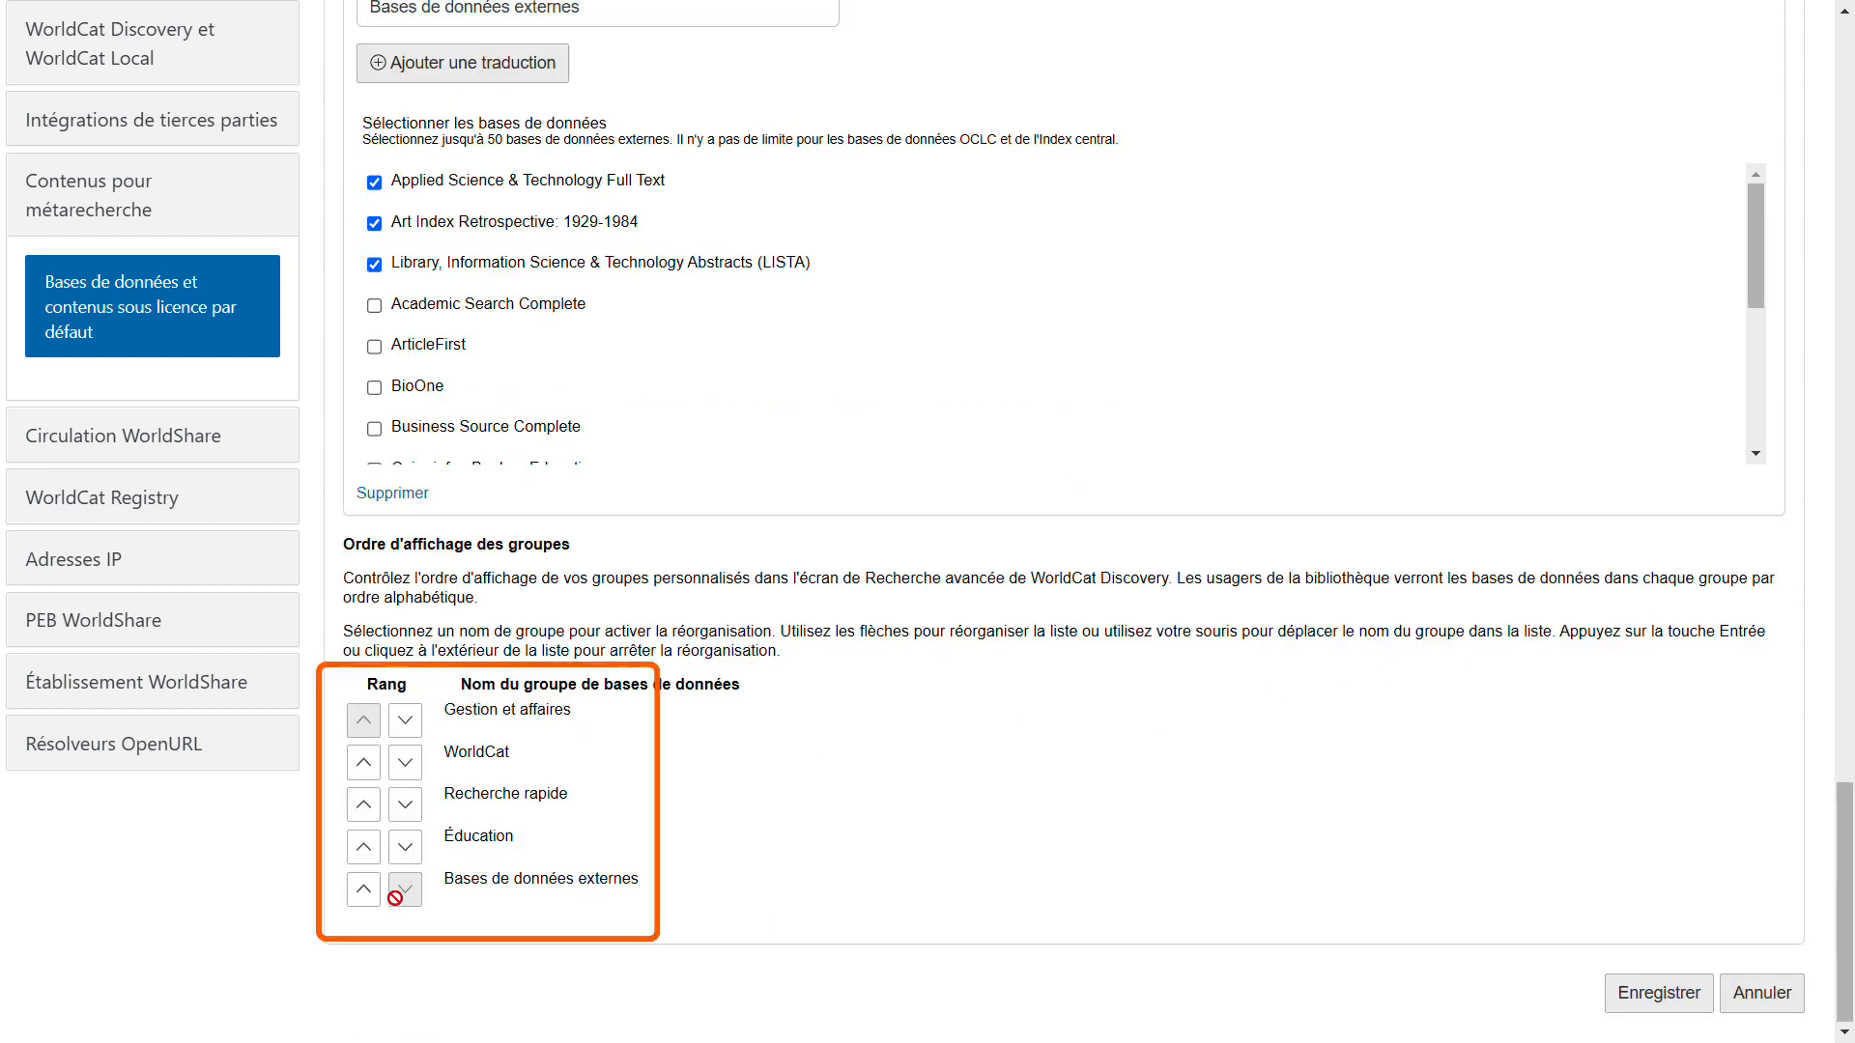
Step: Move Recherche rapide to the top of the group order and Éducation above WorldCat
click(363, 805)
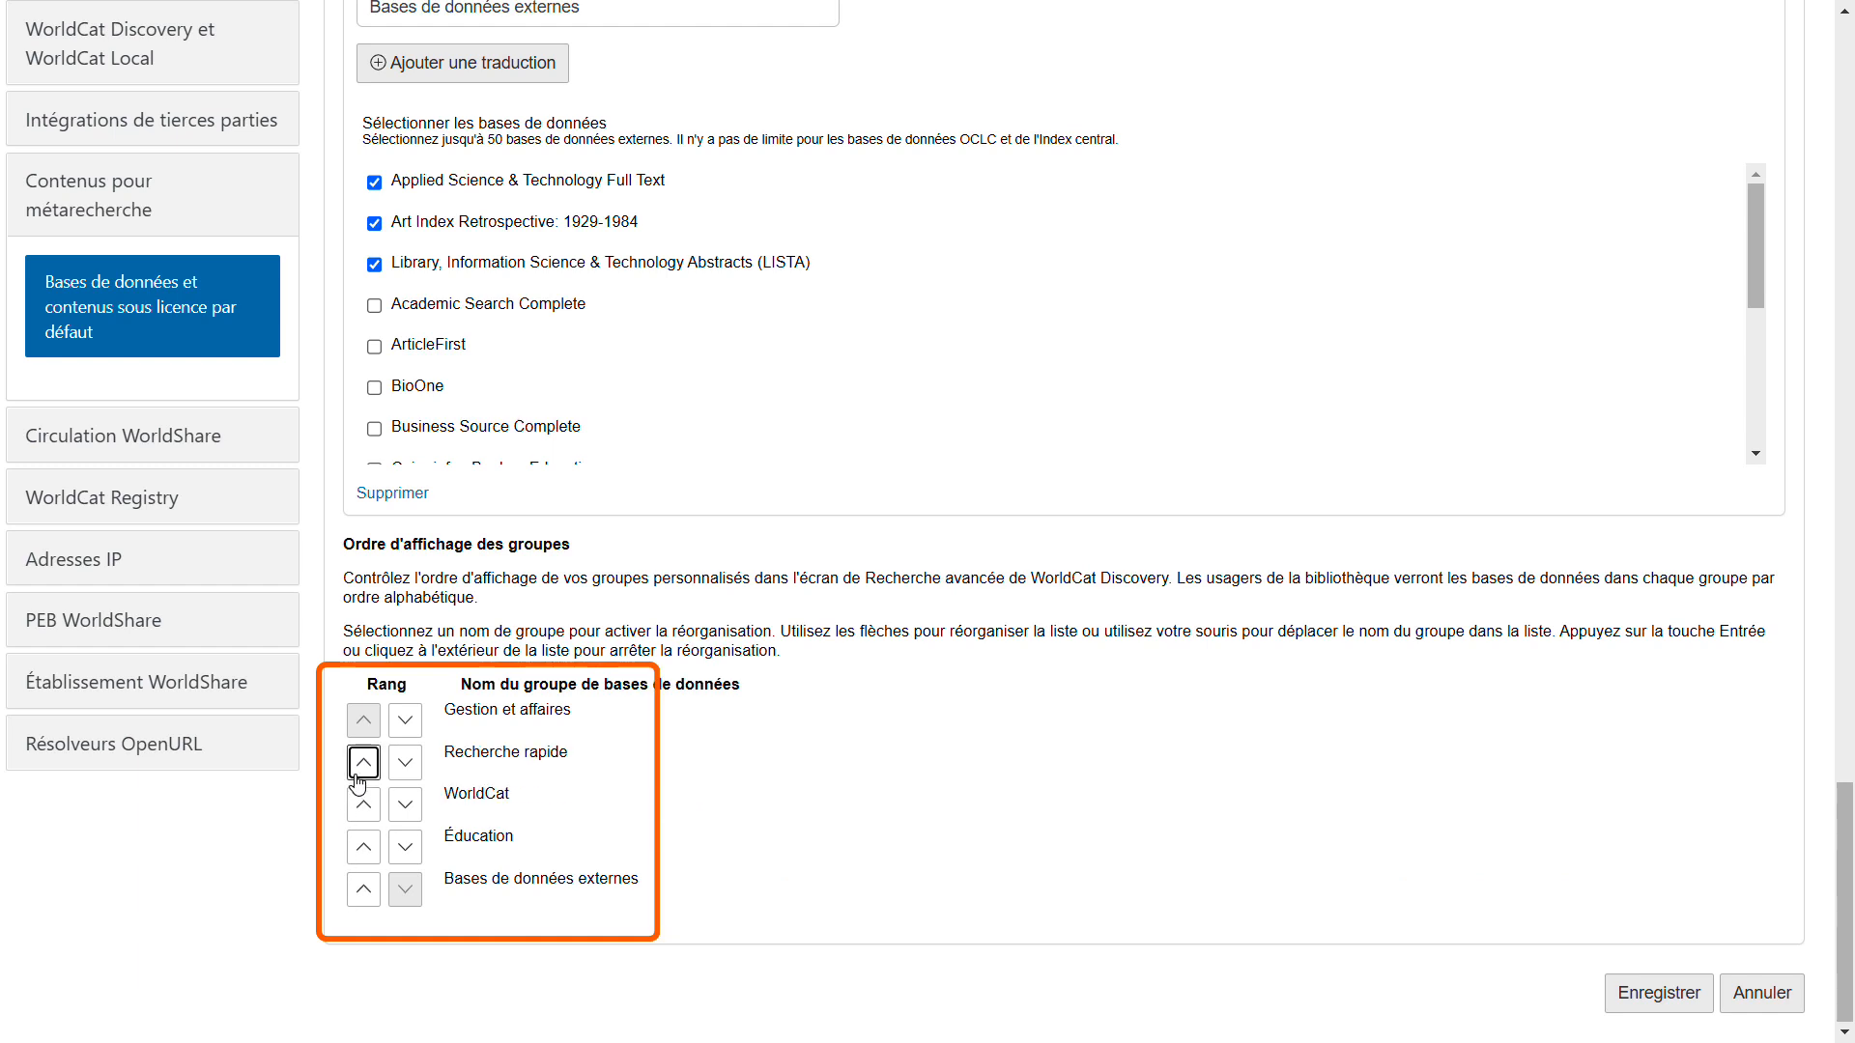
click(358, 776)
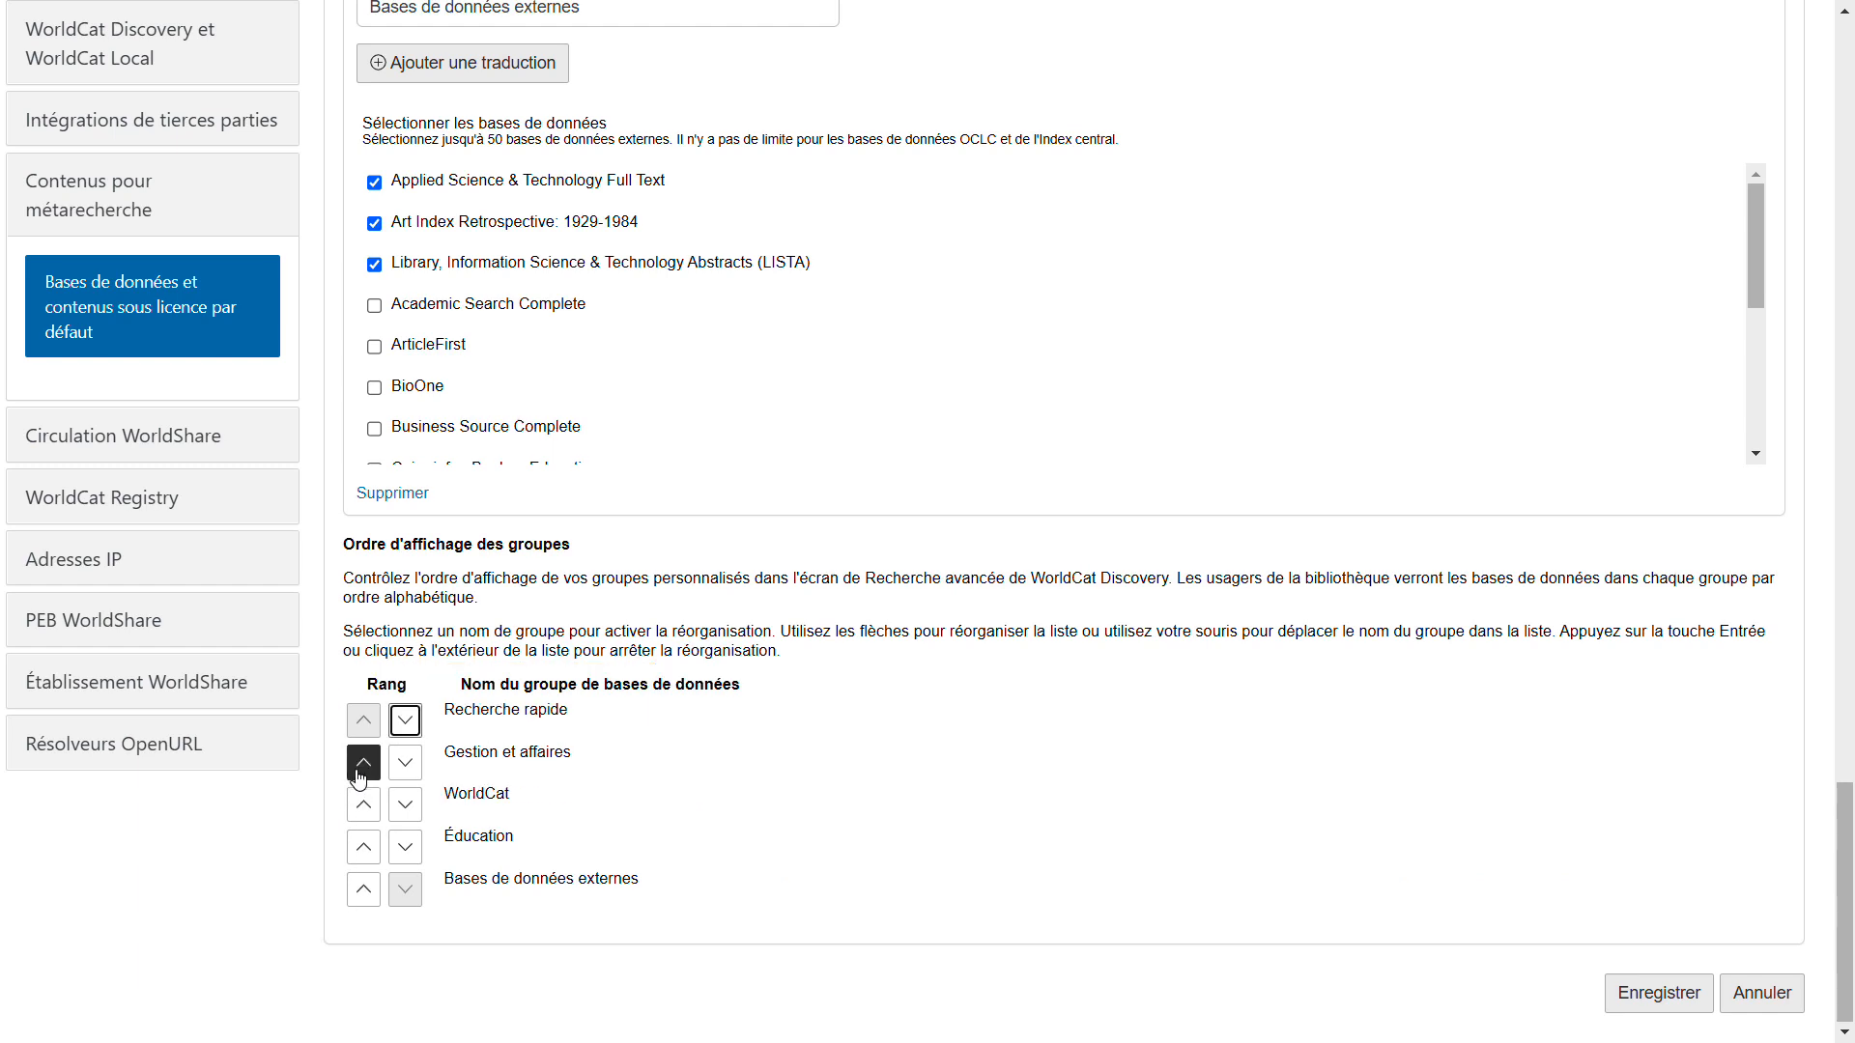
click(359, 848)
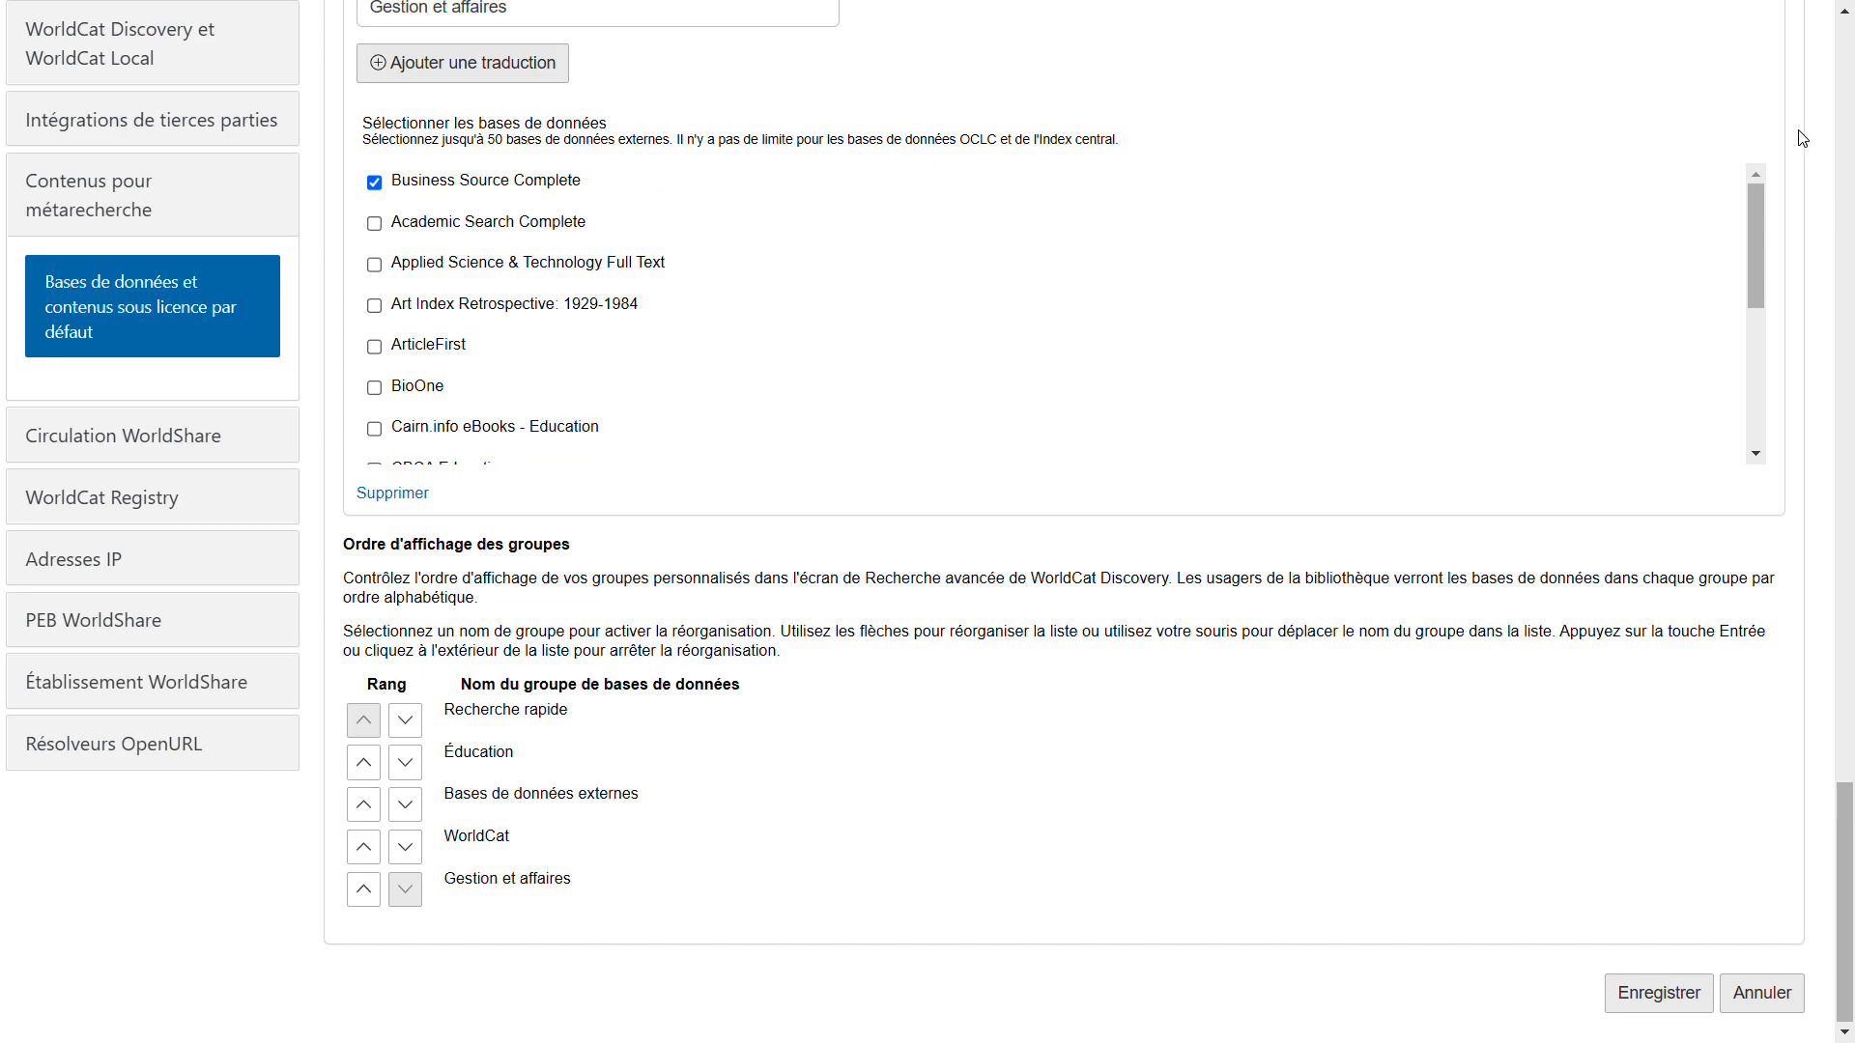
scroll(1807, 132, up, 2)
scroll(1807, 133, up, 20)
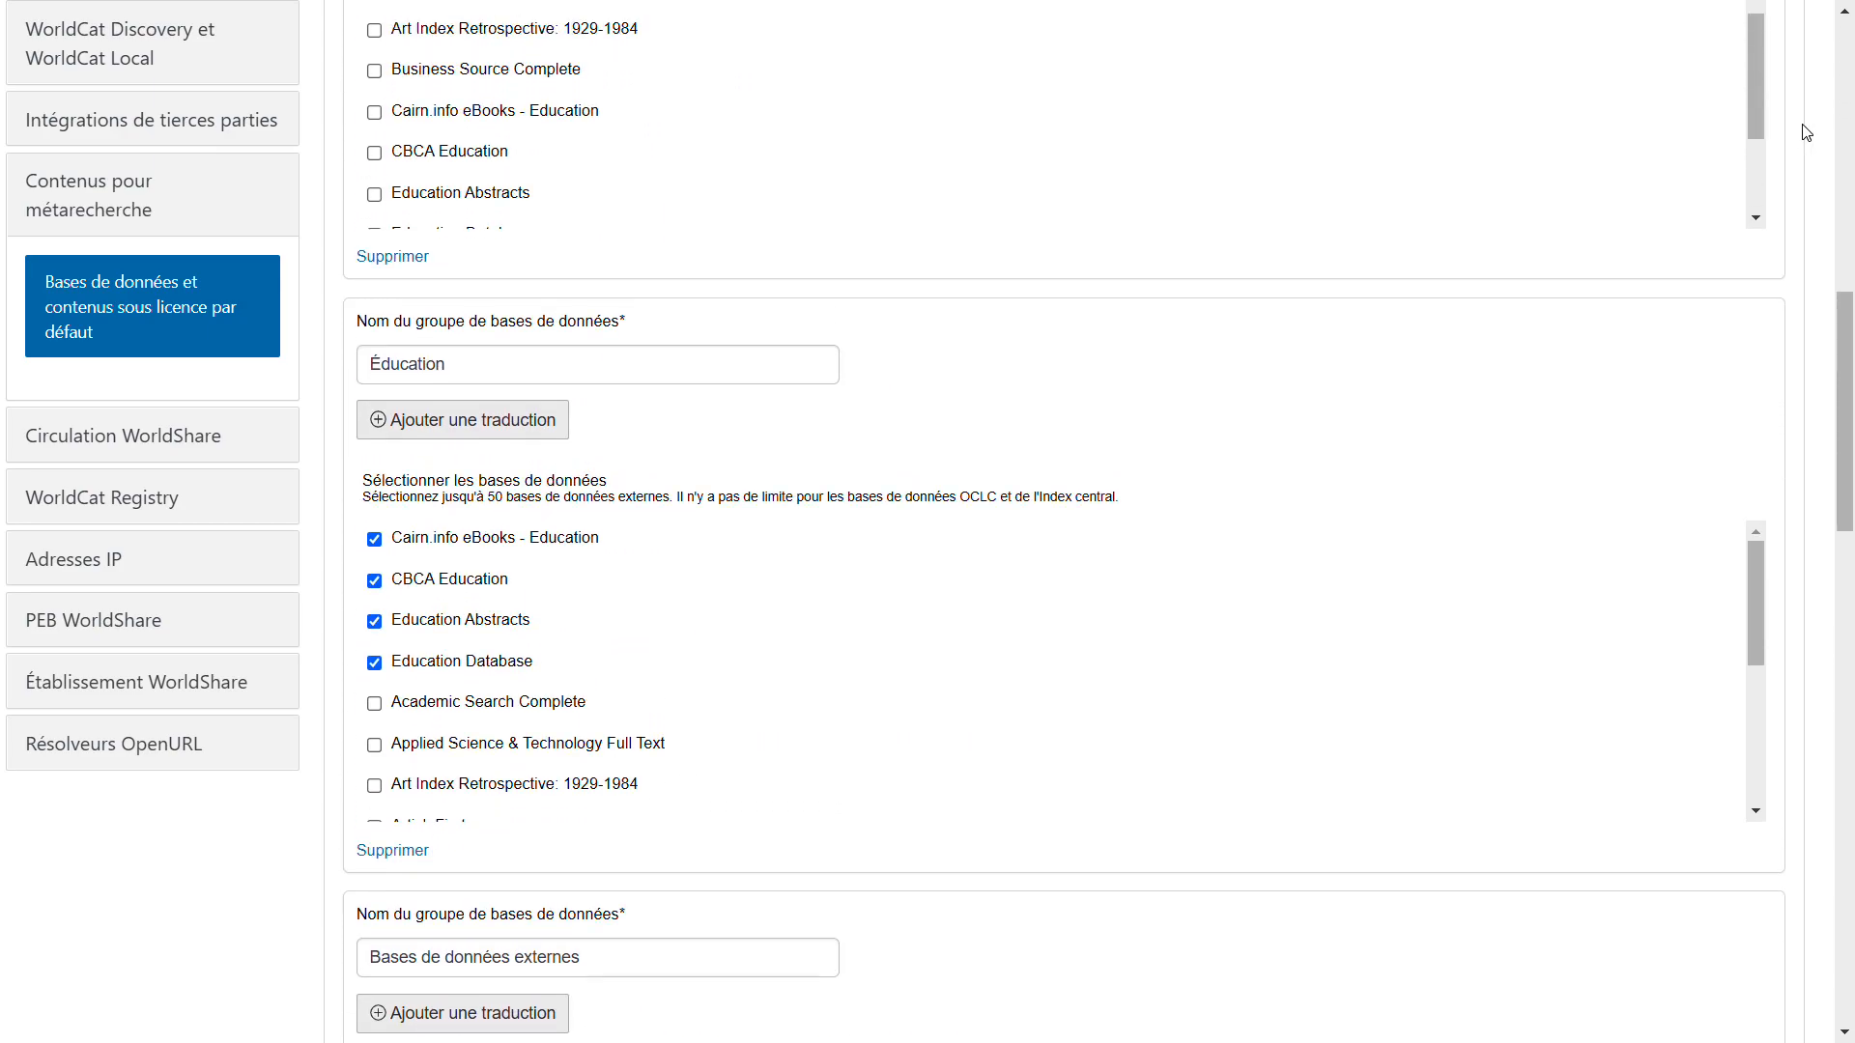
scroll(1807, 133, up, 6)
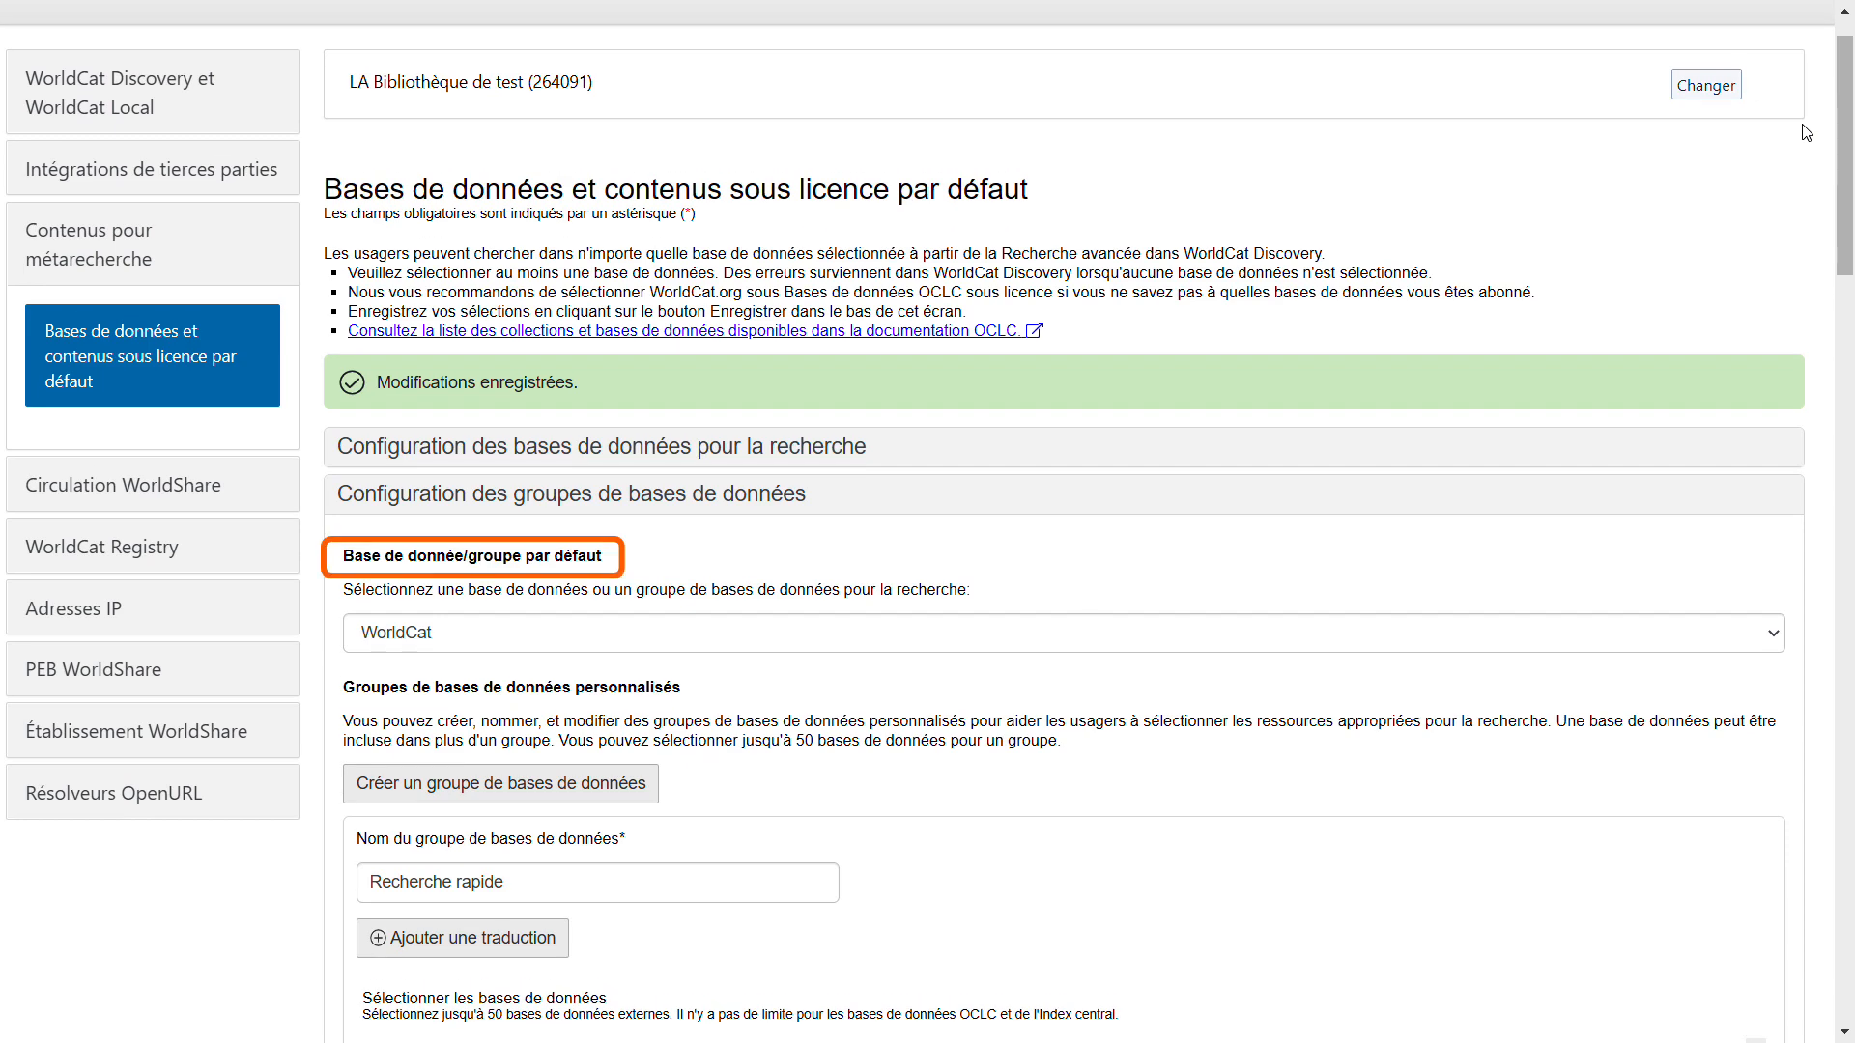
Step: Choose Recherche rapide as the default database group and save the configuration
scroll(1806, 132, down, 3)
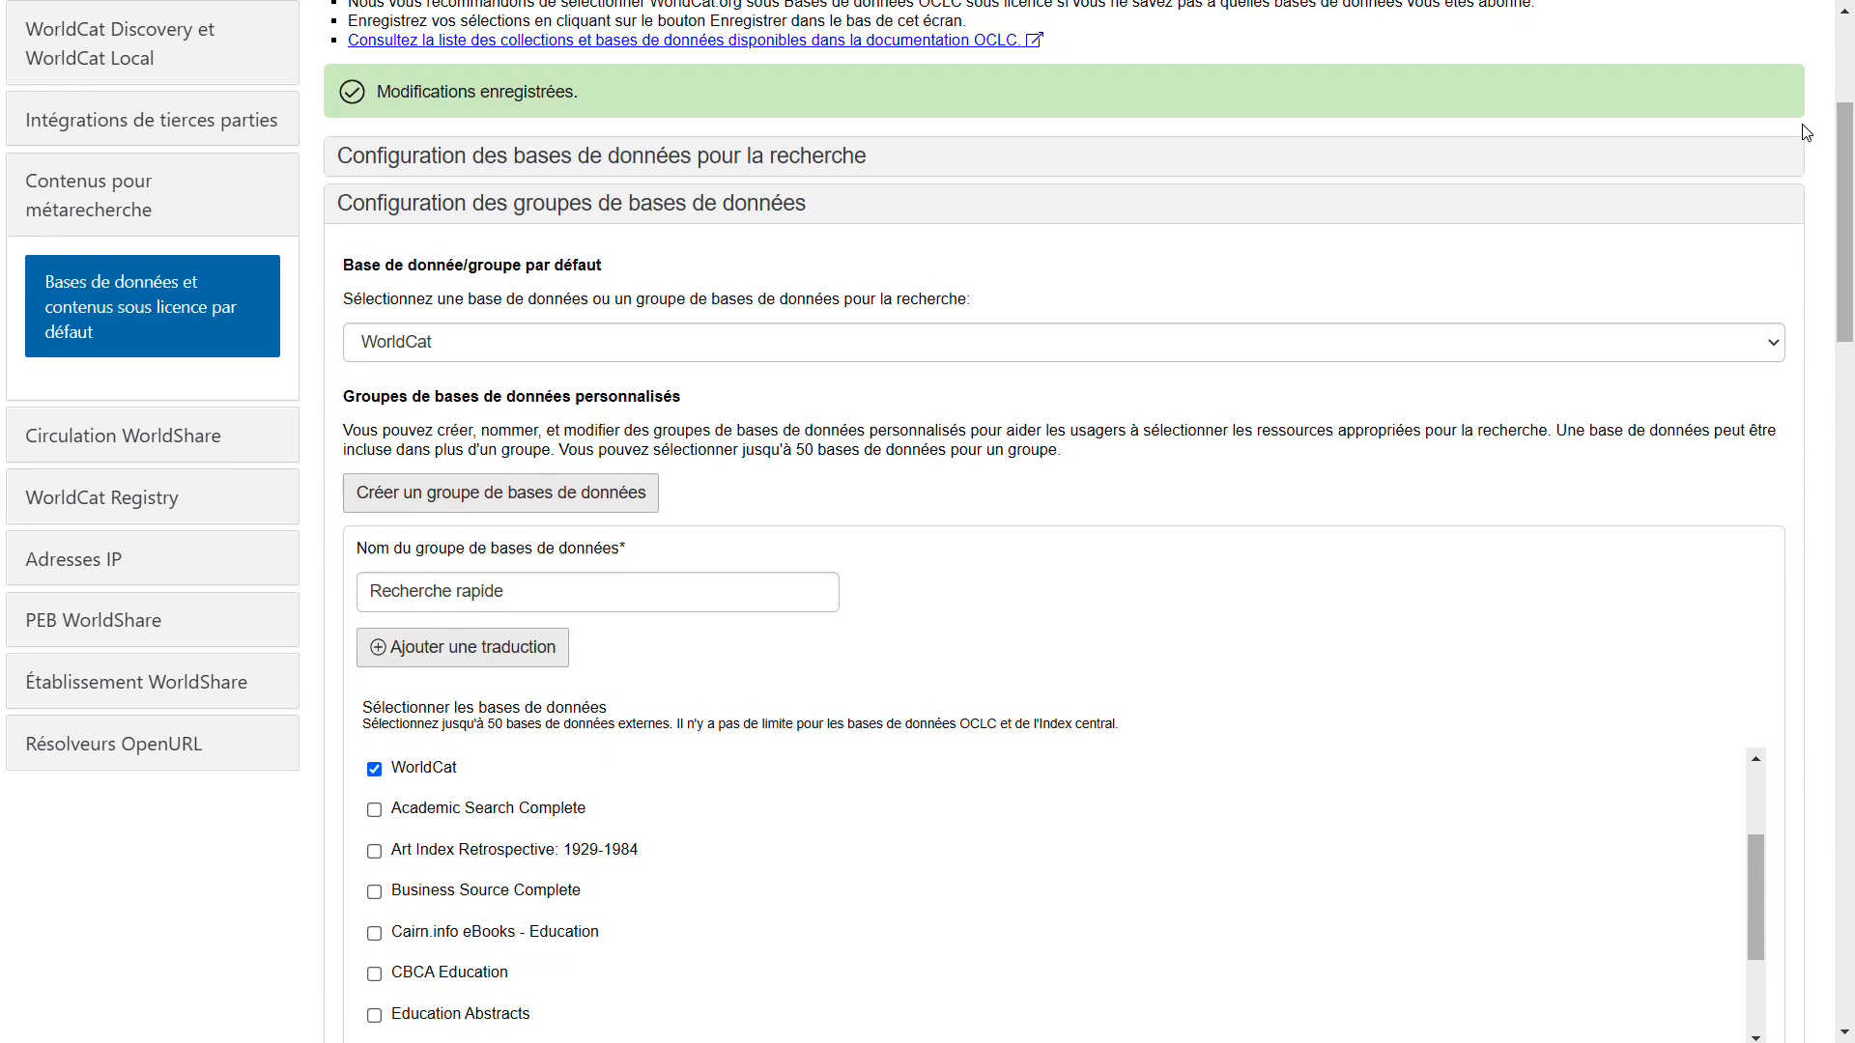
click(1772, 324)
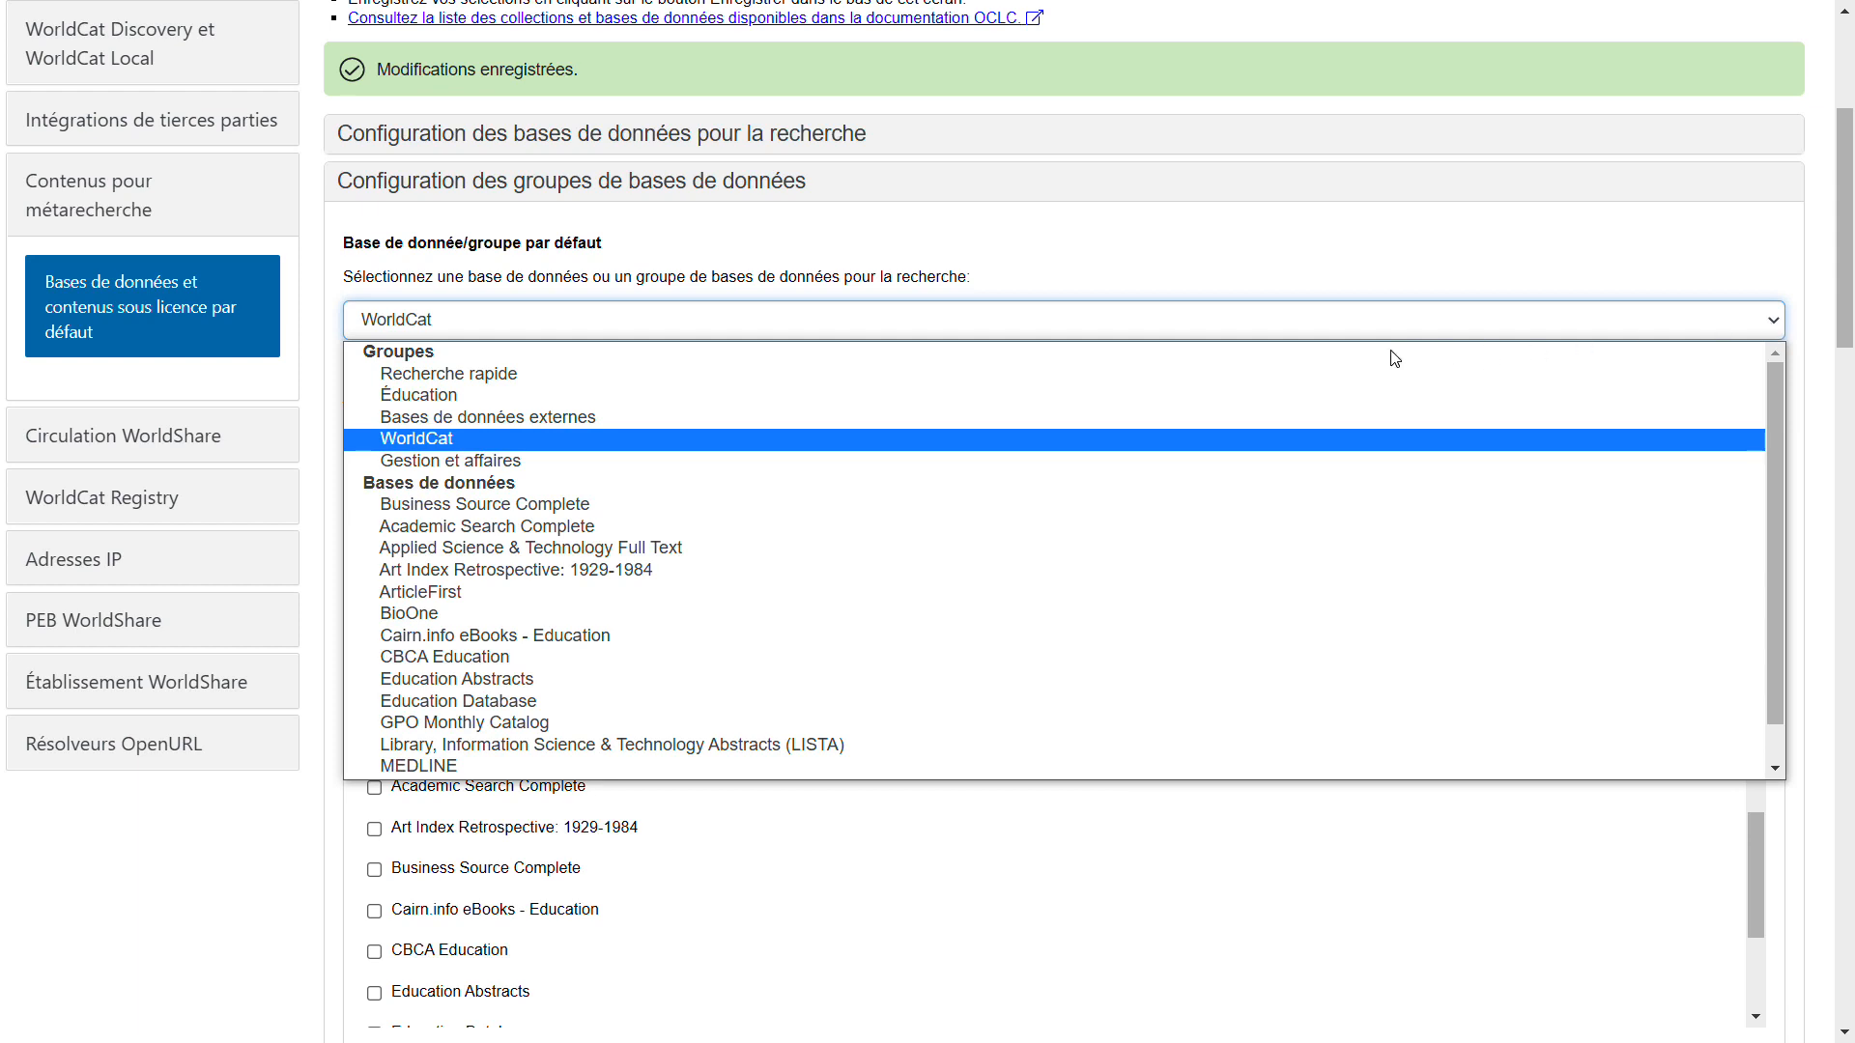
click(778, 379)
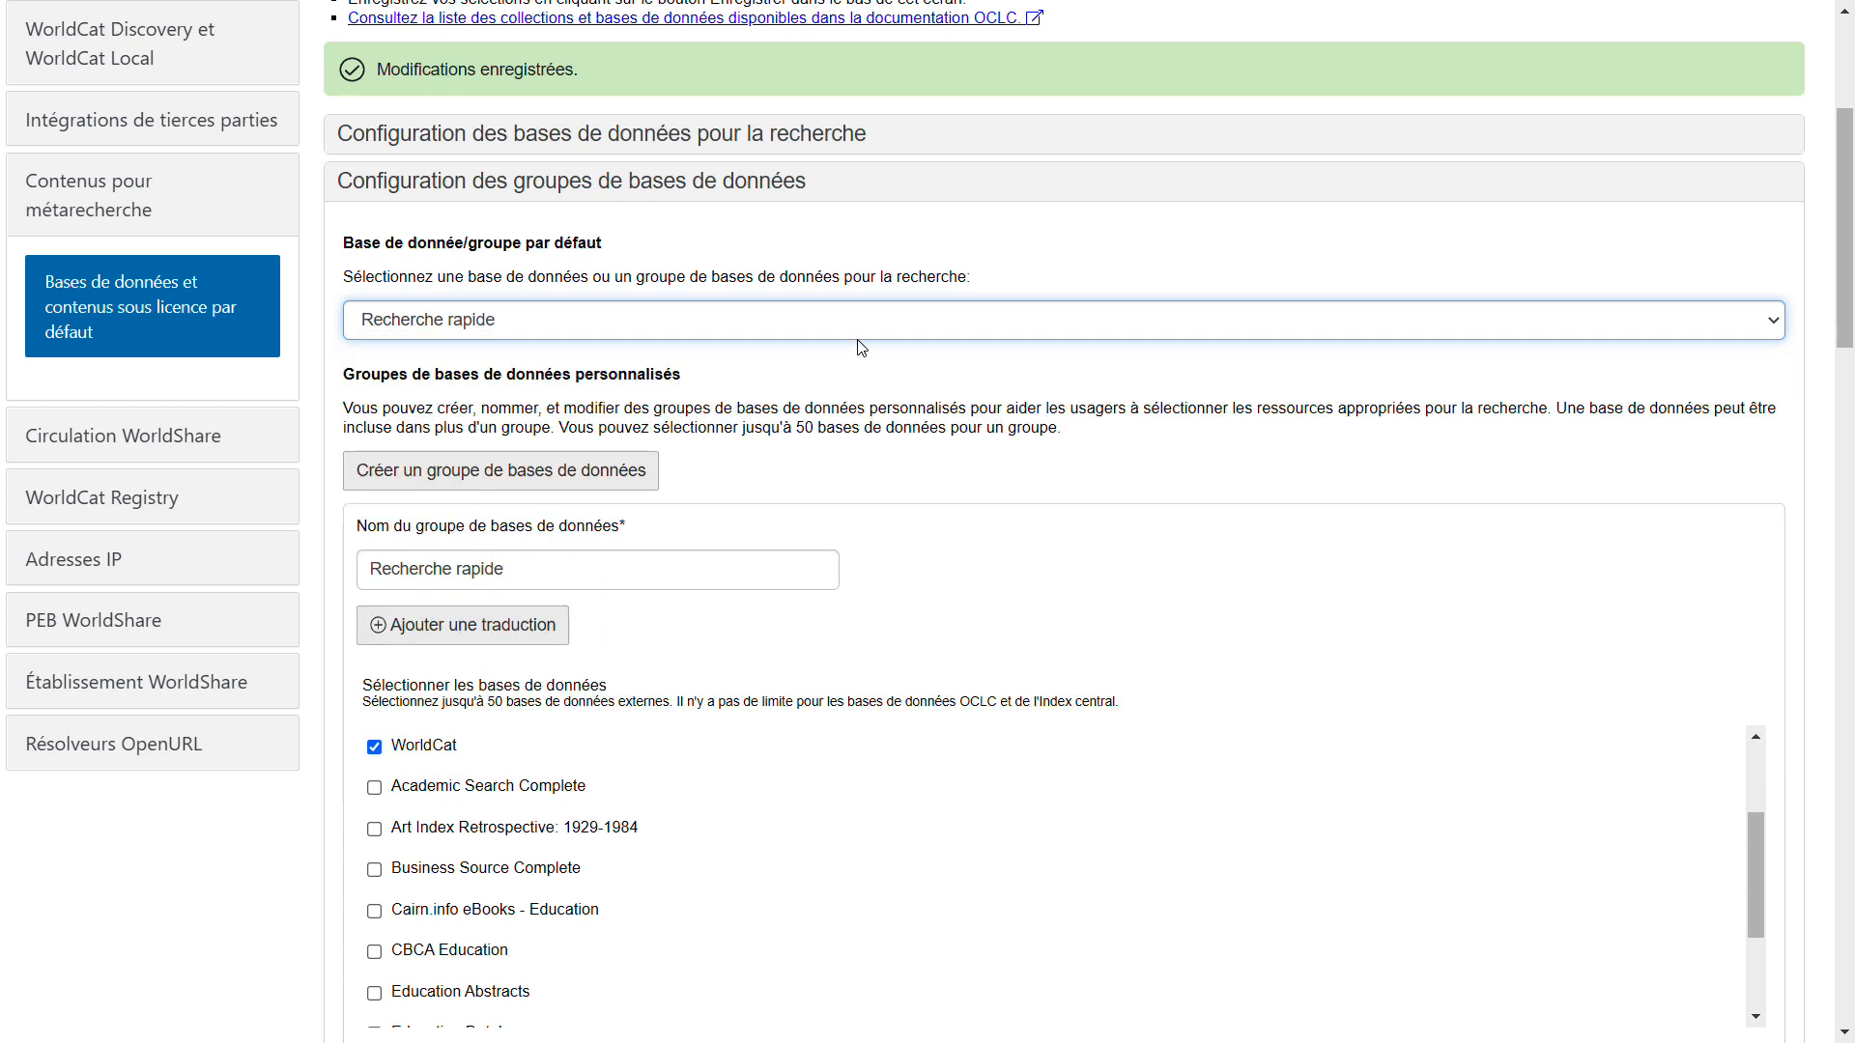
click(1821, 254)
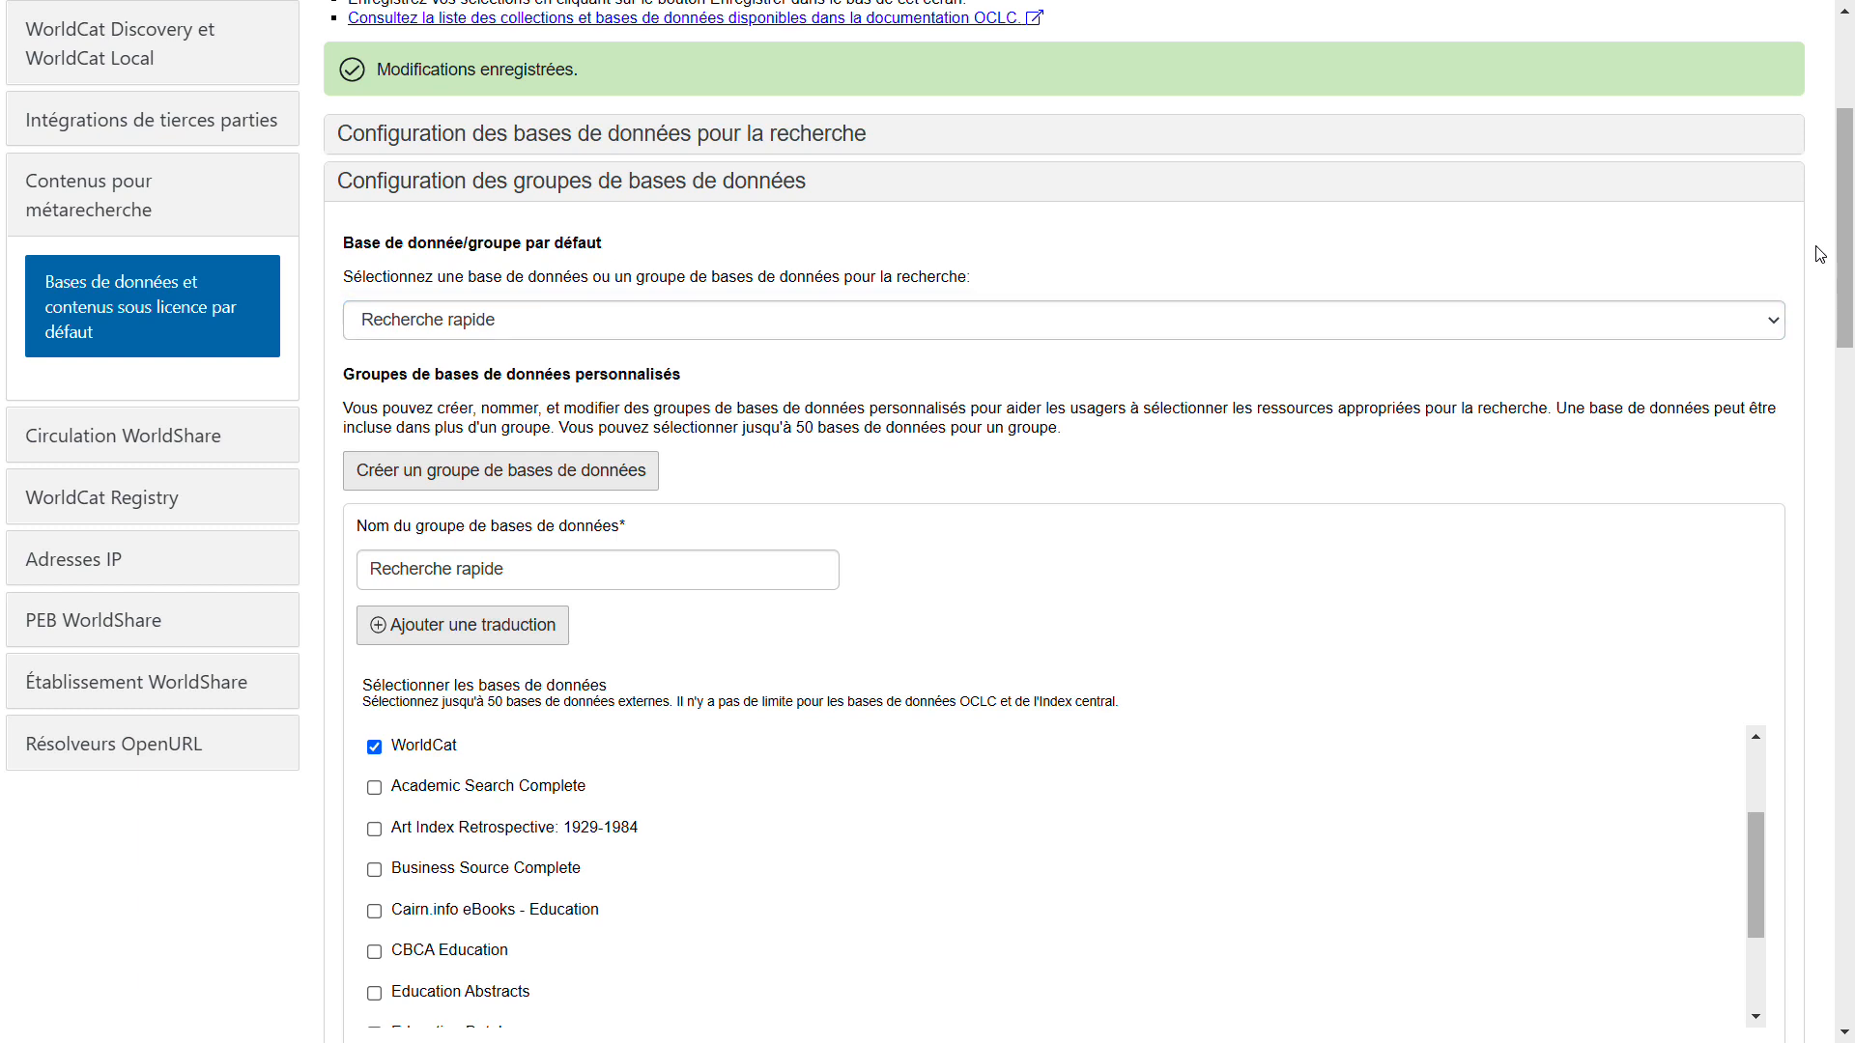
scroll(1821, 254, down, 20)
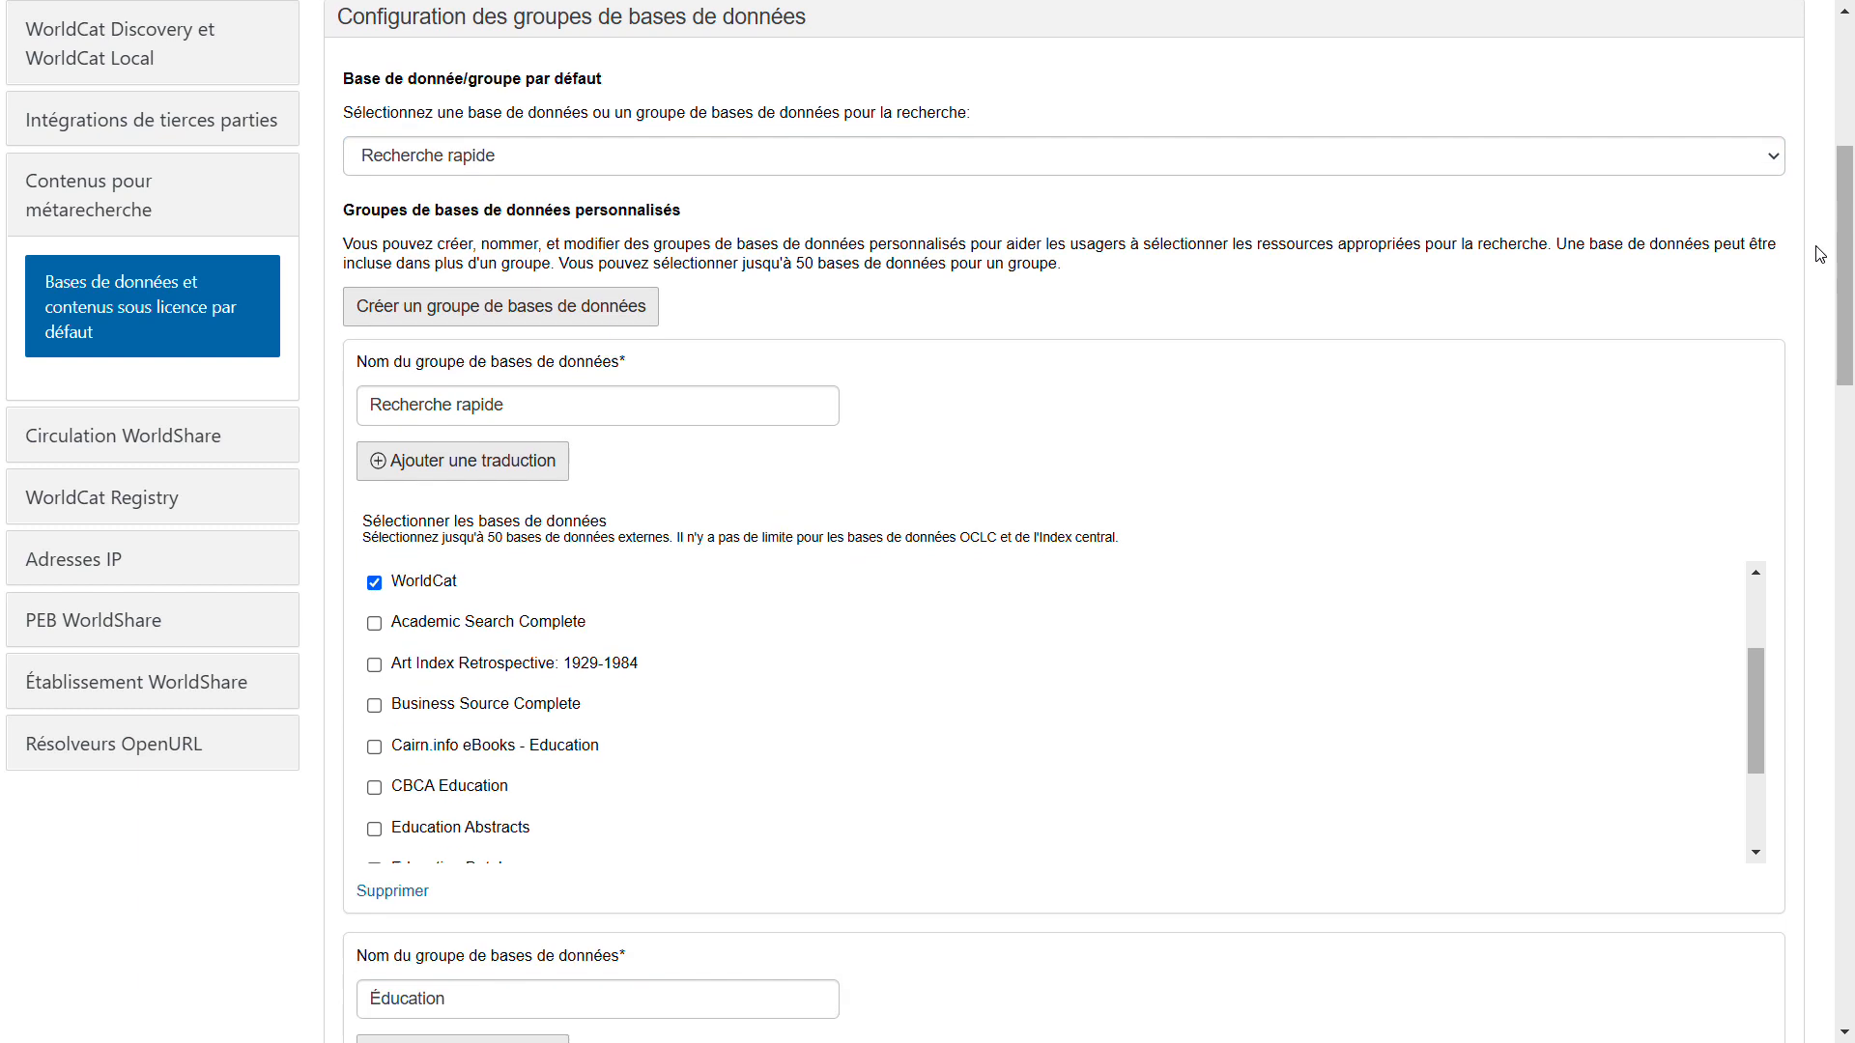
scroll(1820, 254, down, 3)
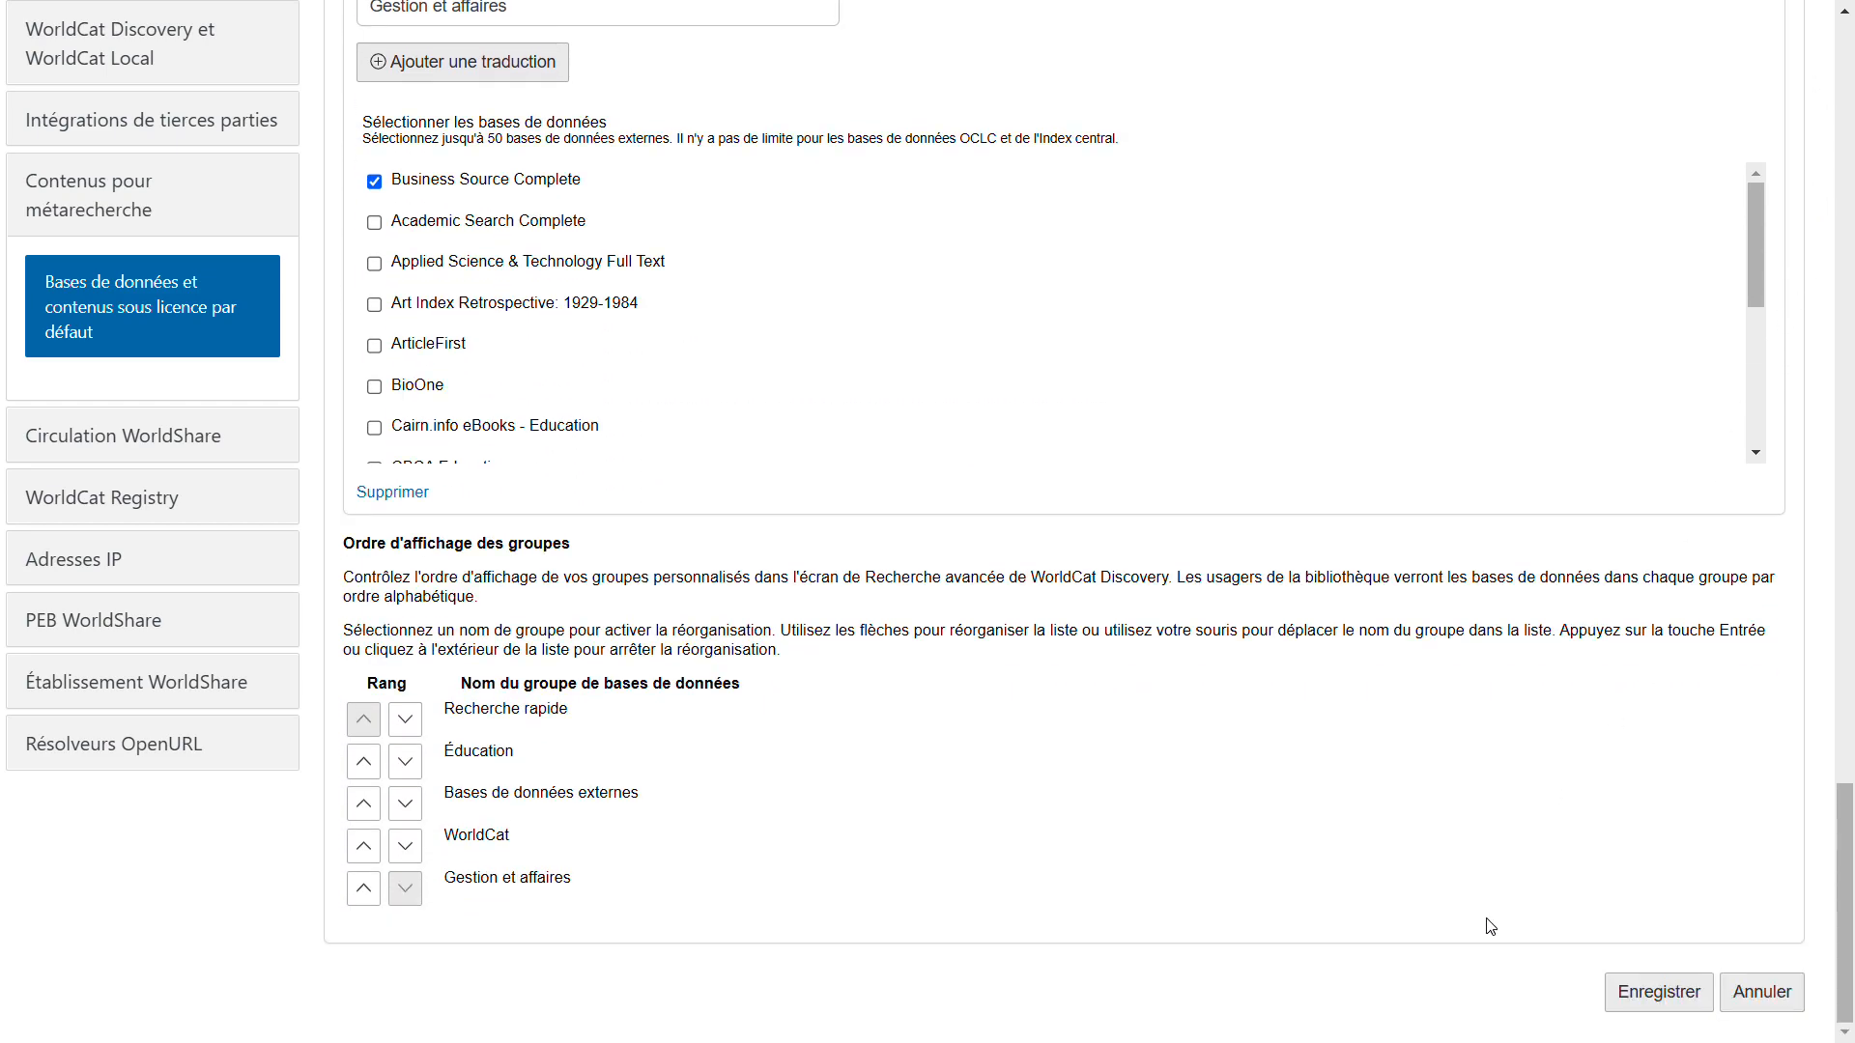
click(1658, 993)
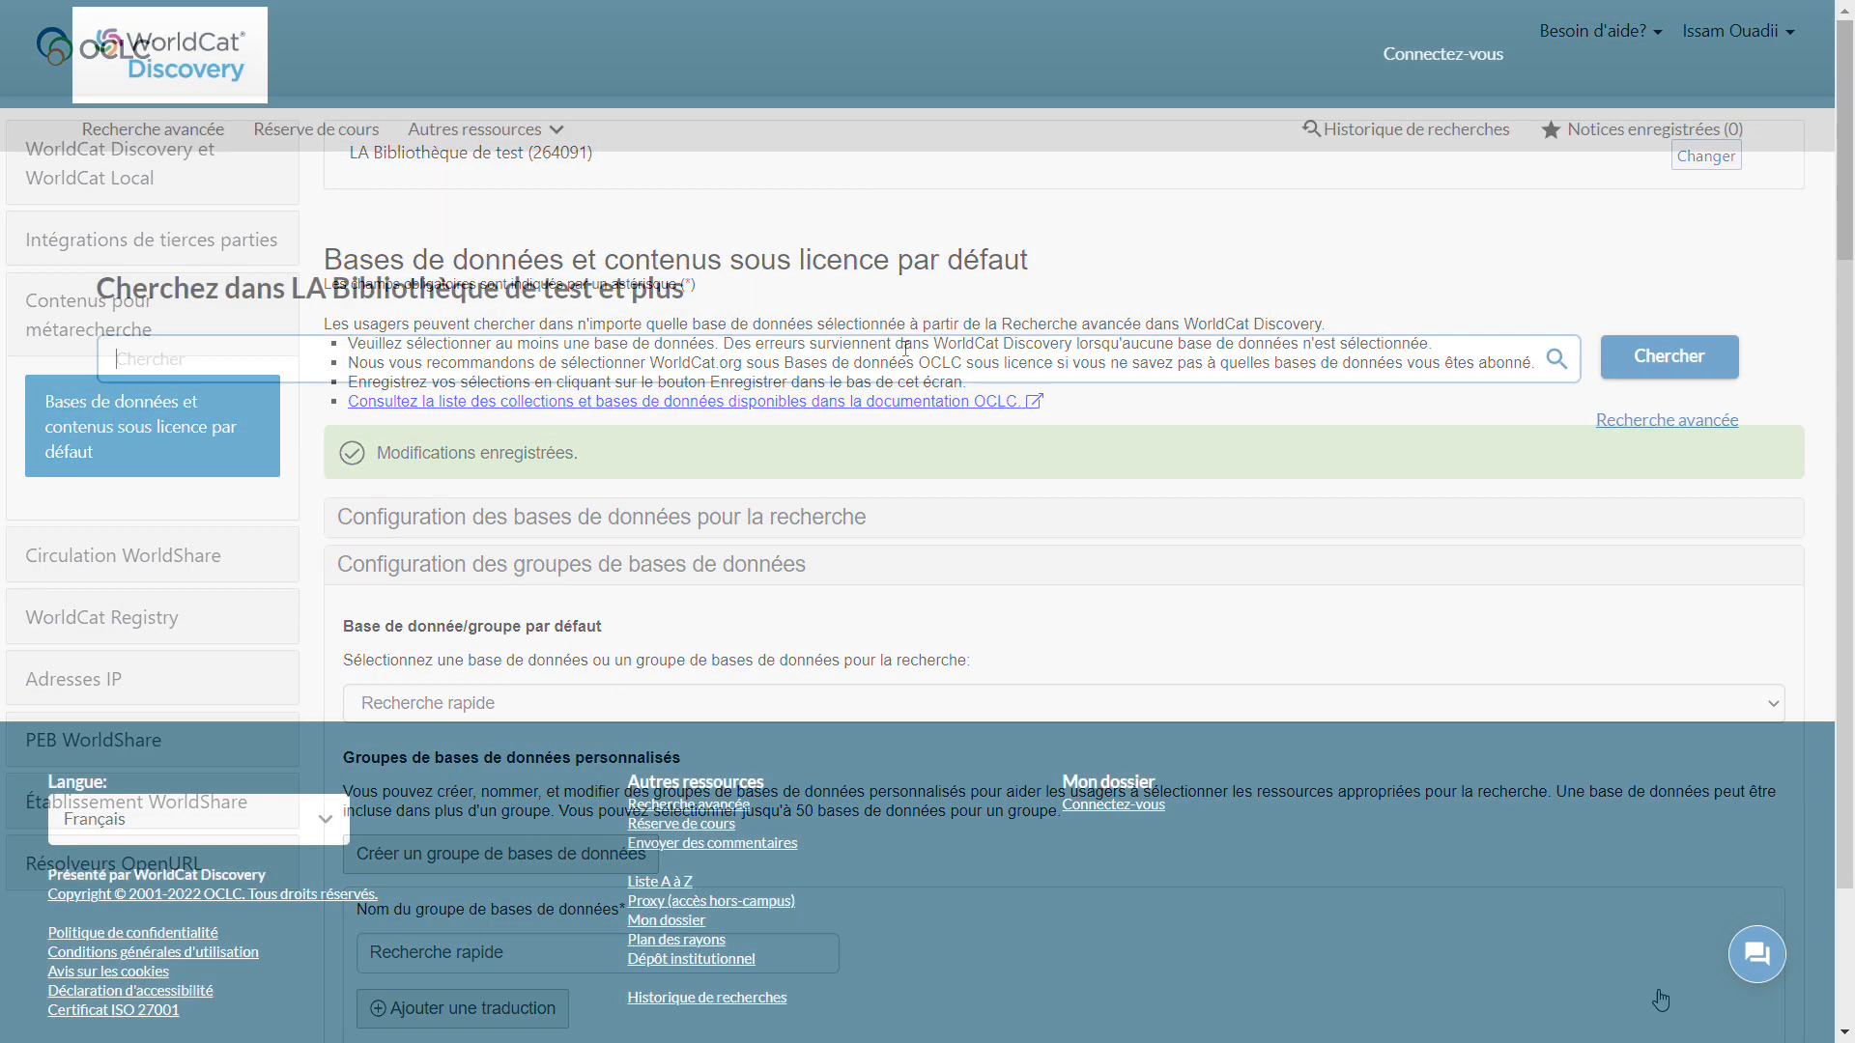
Step: Search WorldCat Discovery for 'Education numerique'
text(Education numerique)
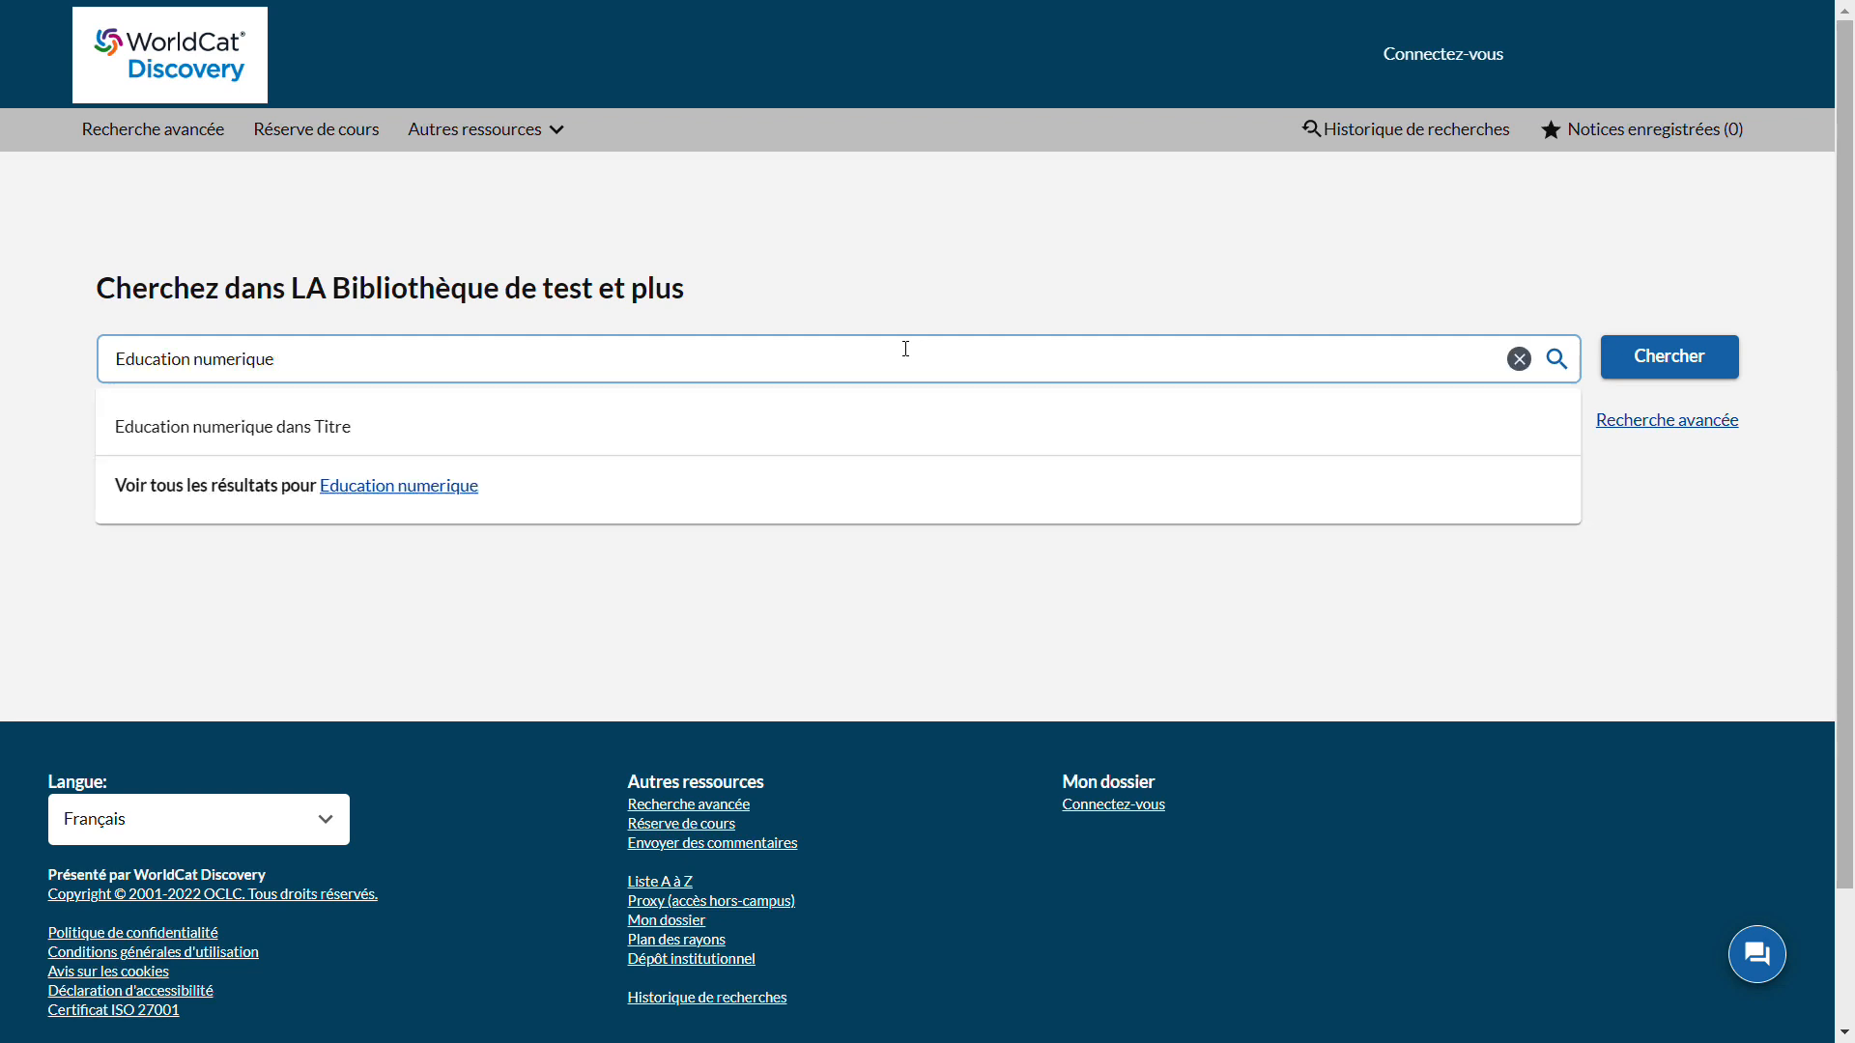
click(1675, 370)
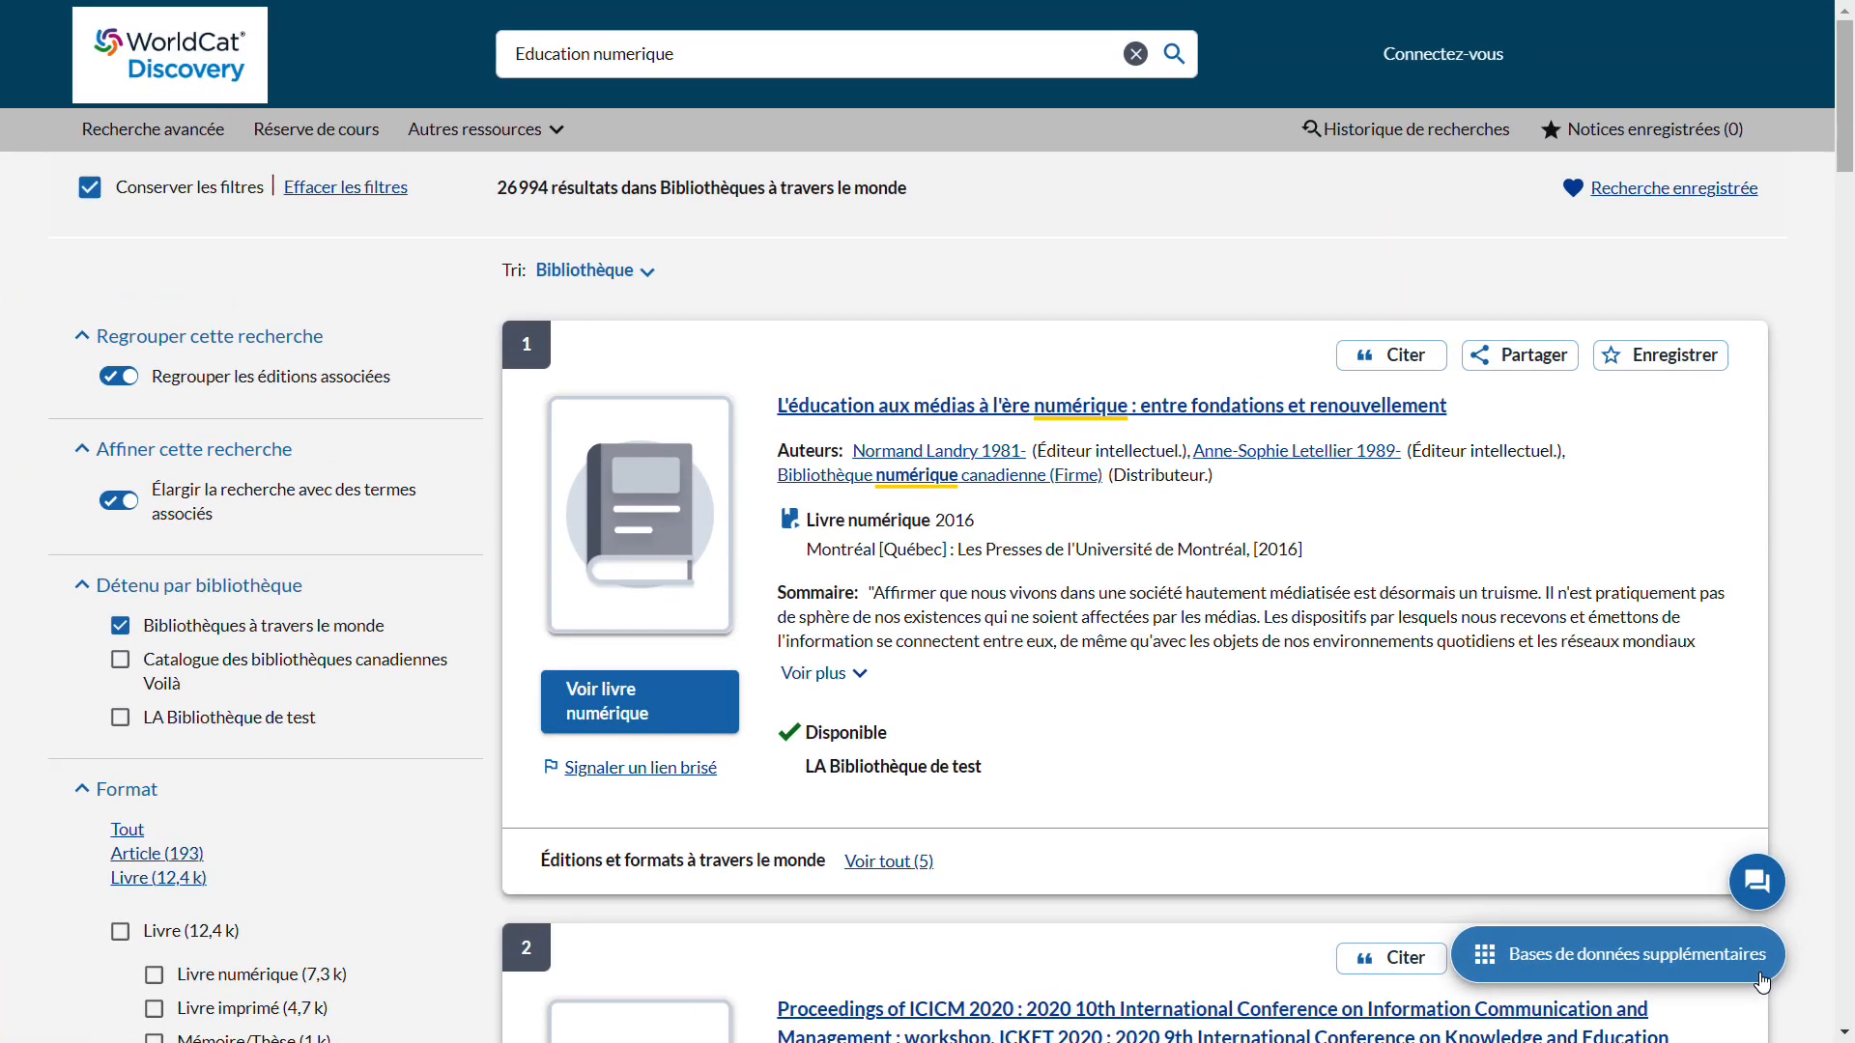
click(1763, 982)
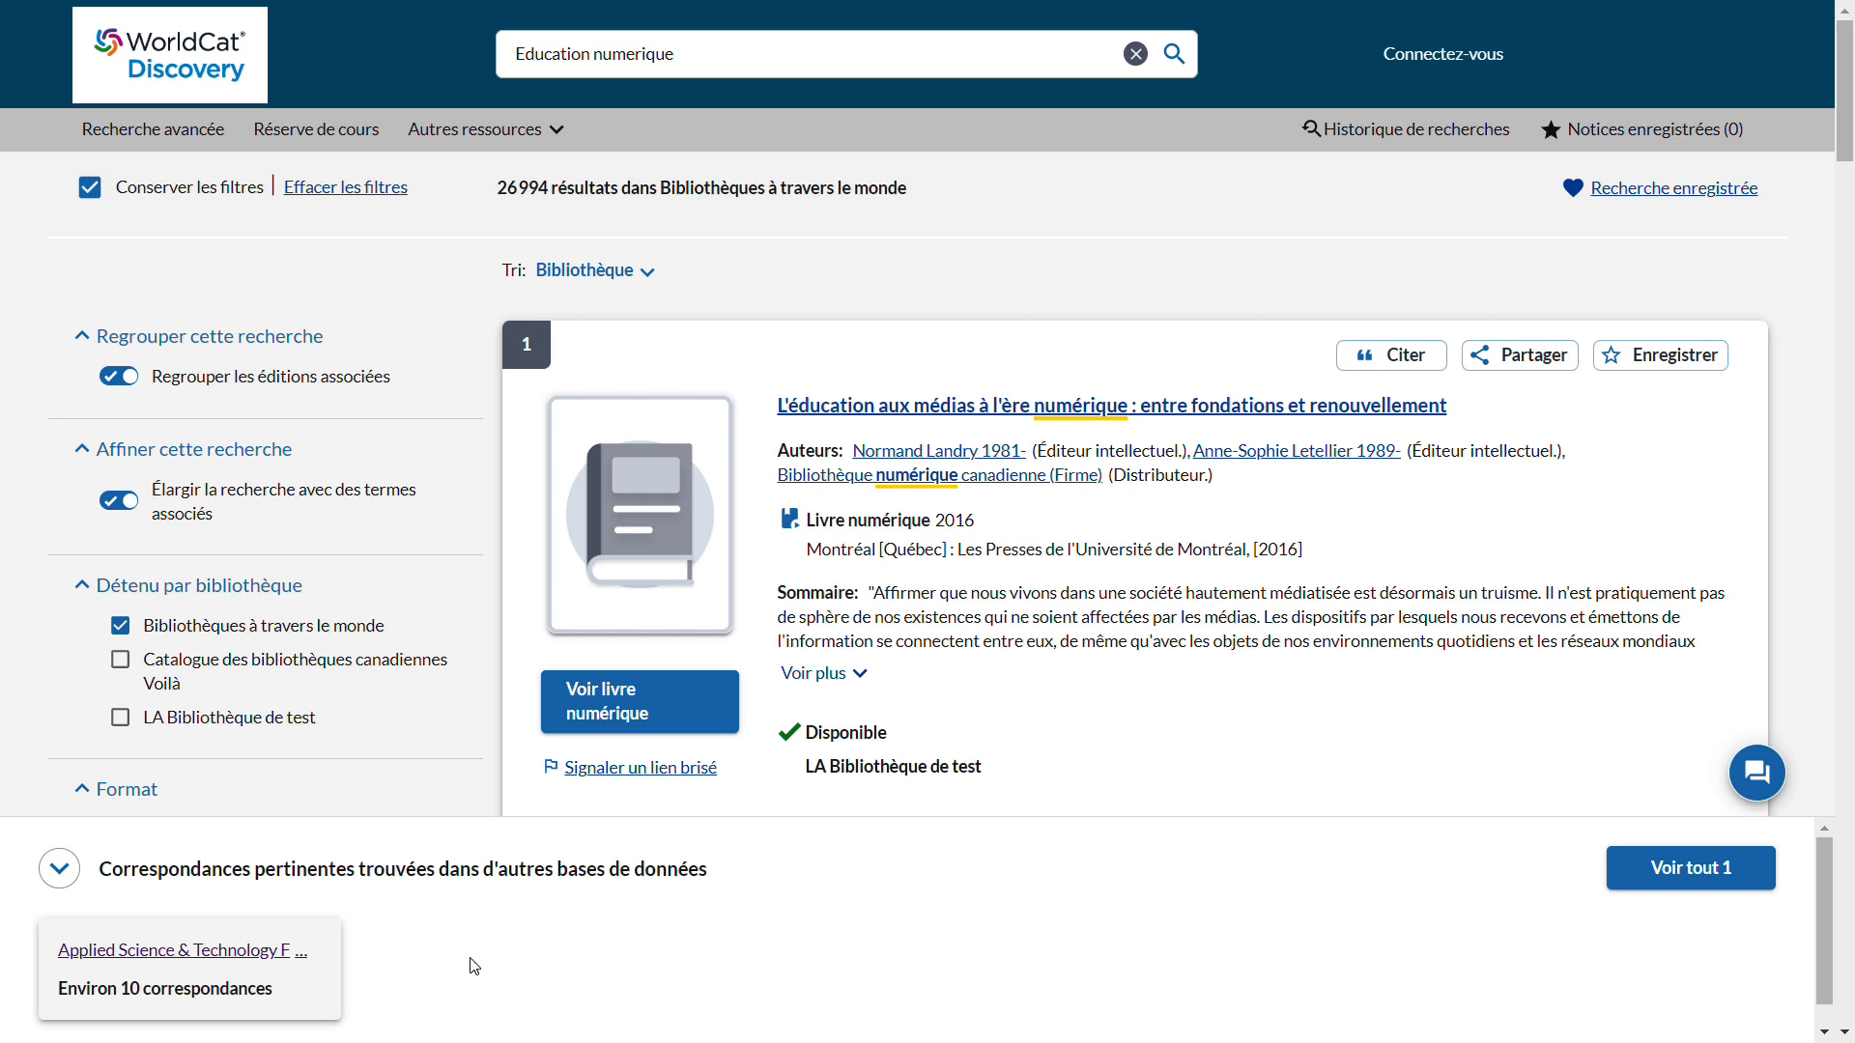
click(249, 952)
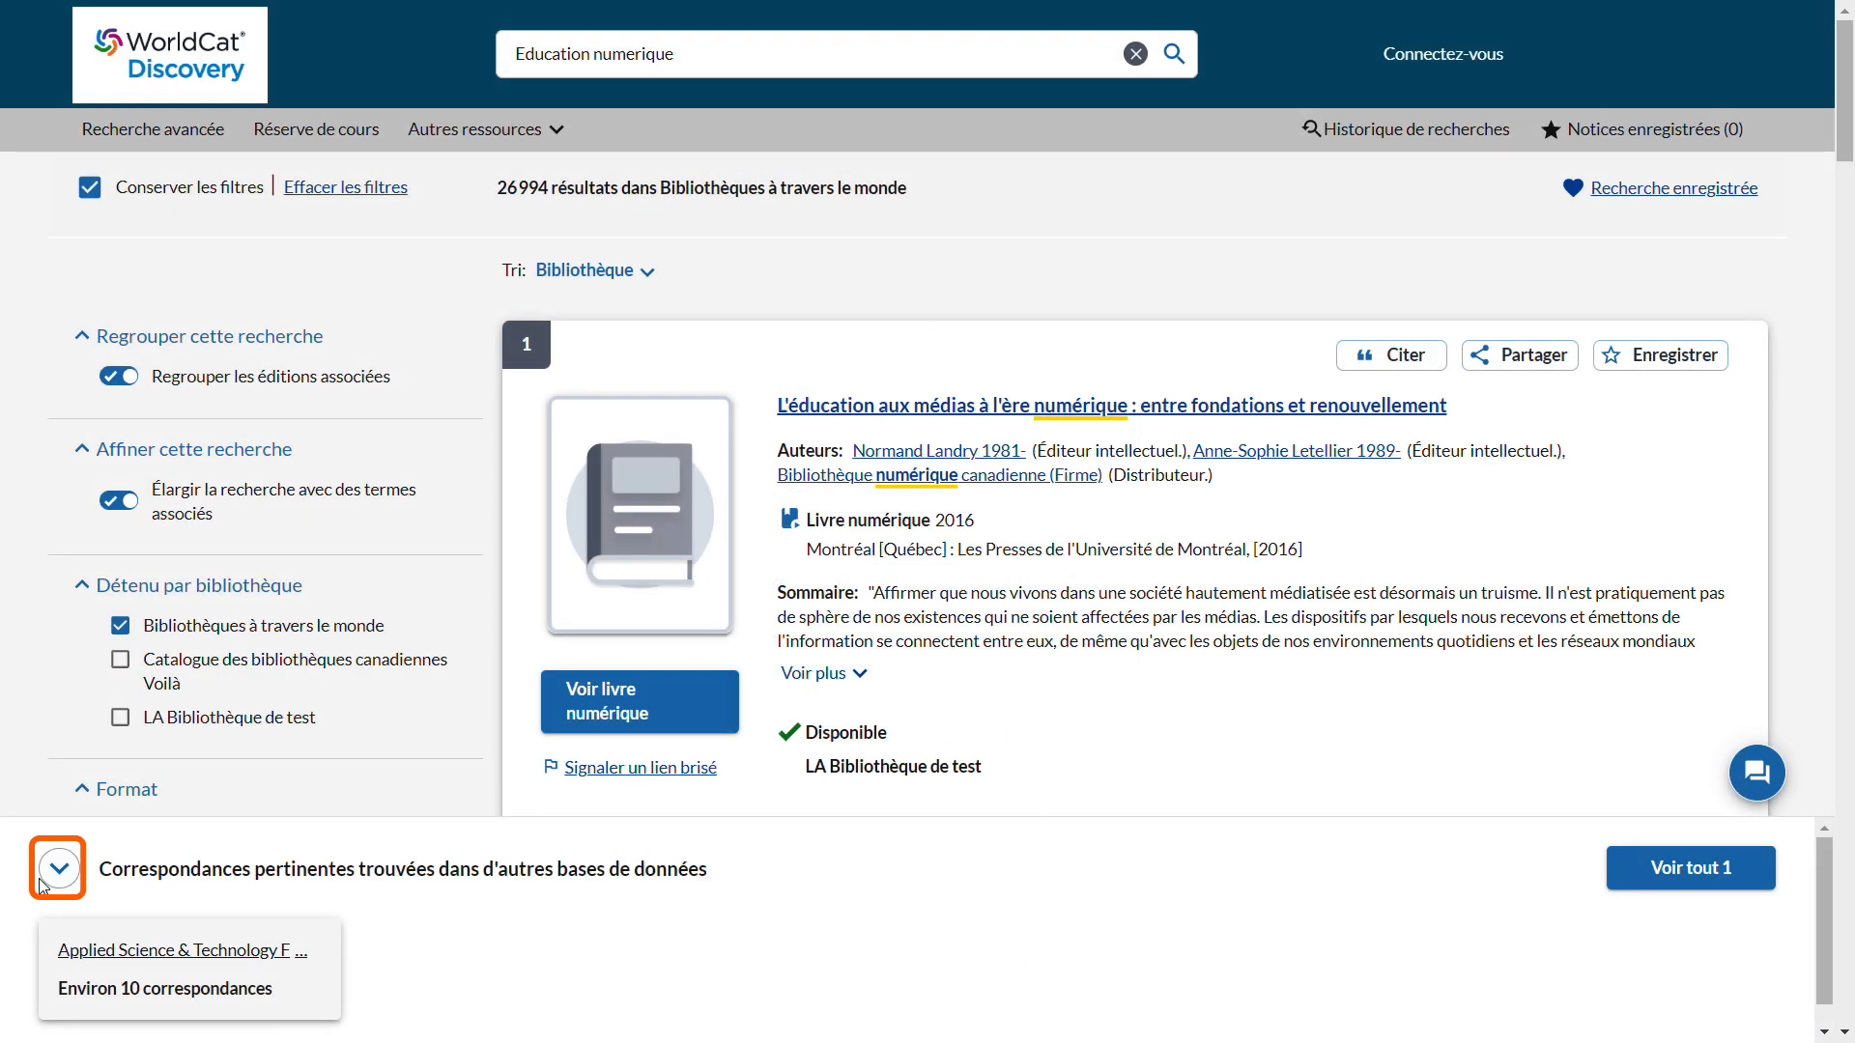
click(60, 873)
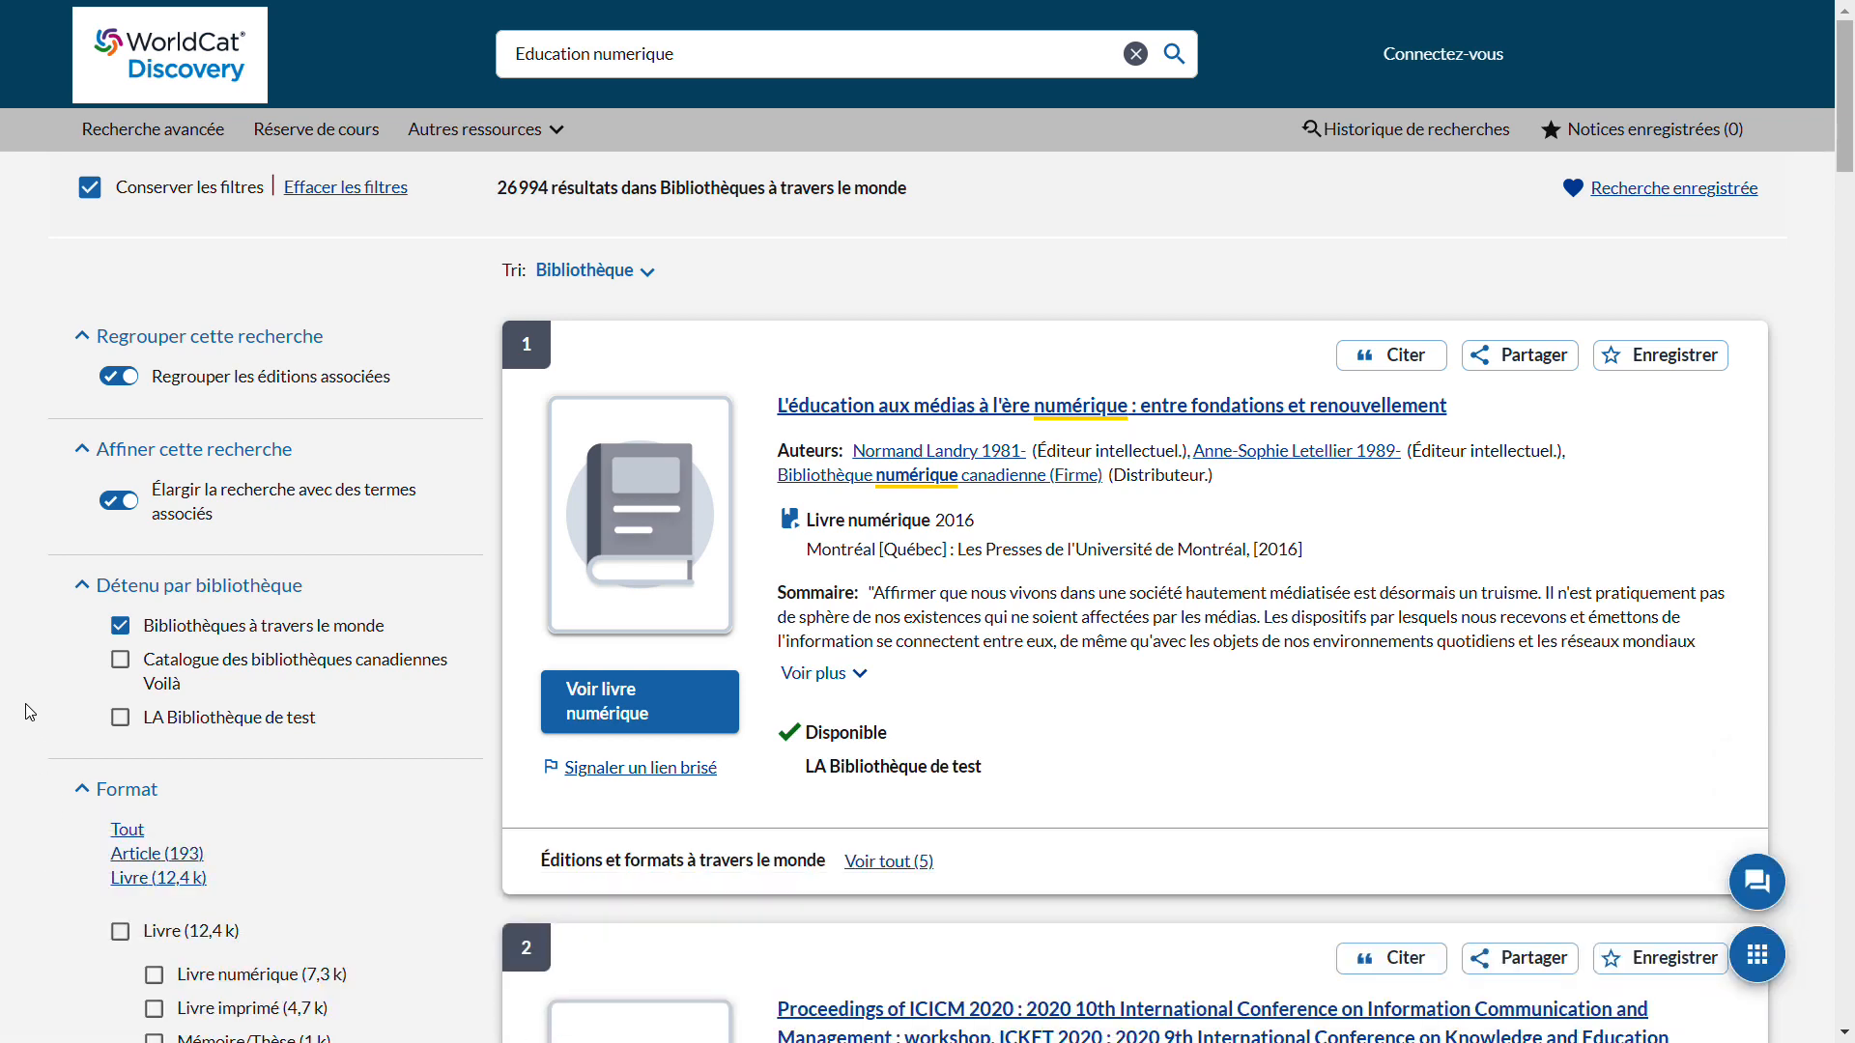
scroll(29, 713, down, 15)
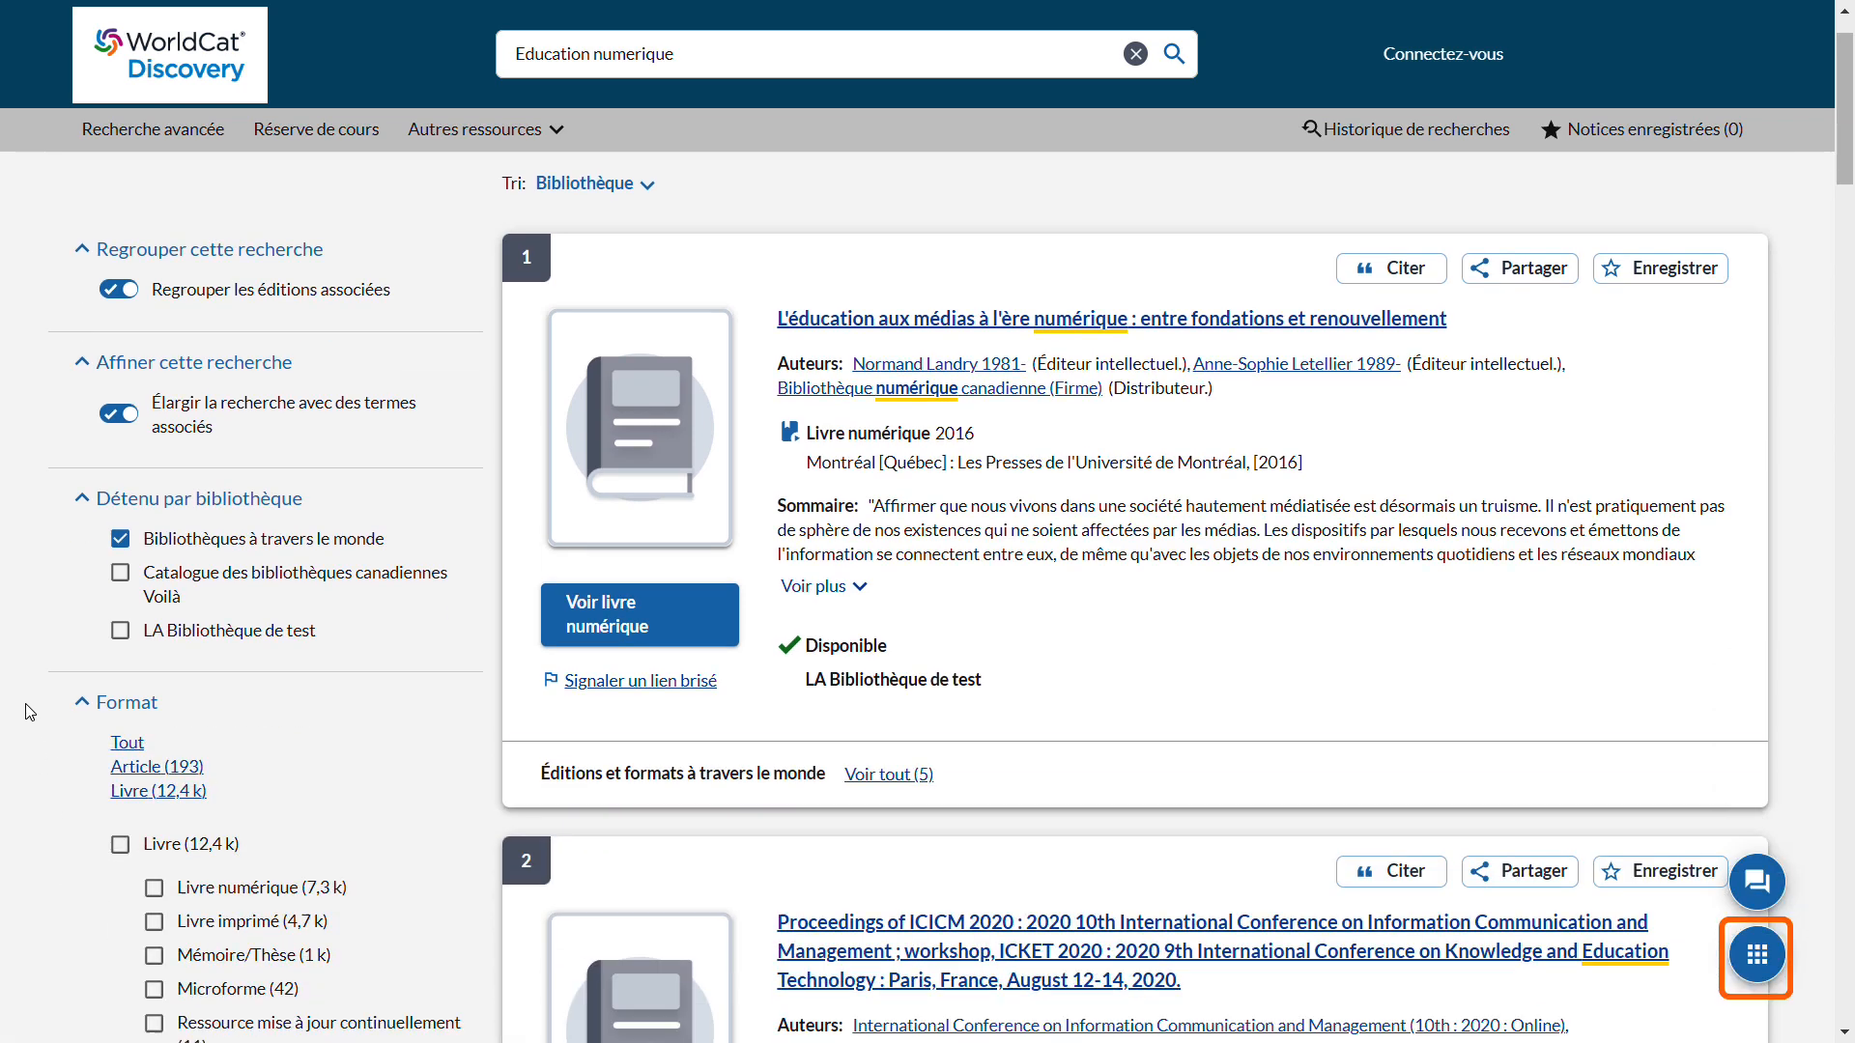
scroll(29, 713, down, 6)
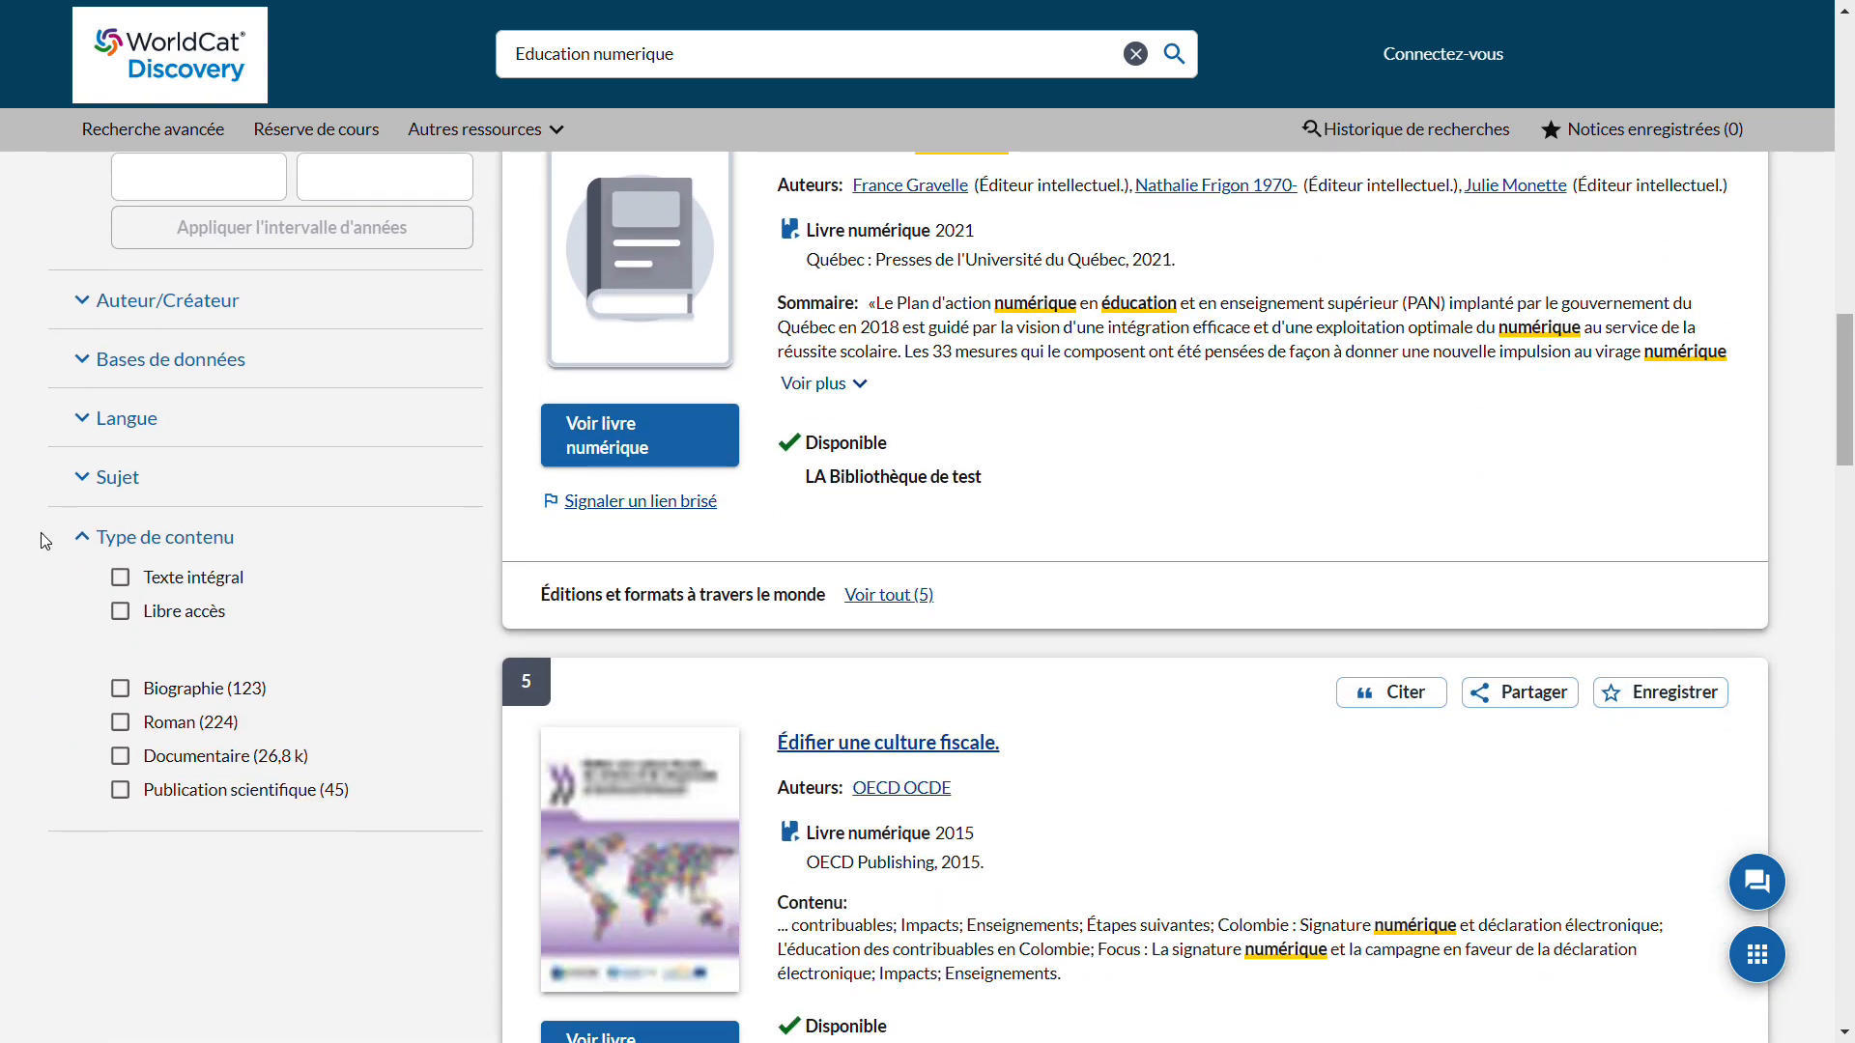
Step: Expand the Bases de données filter and go to advanced search for 'Education numerique'
click(84, 363)
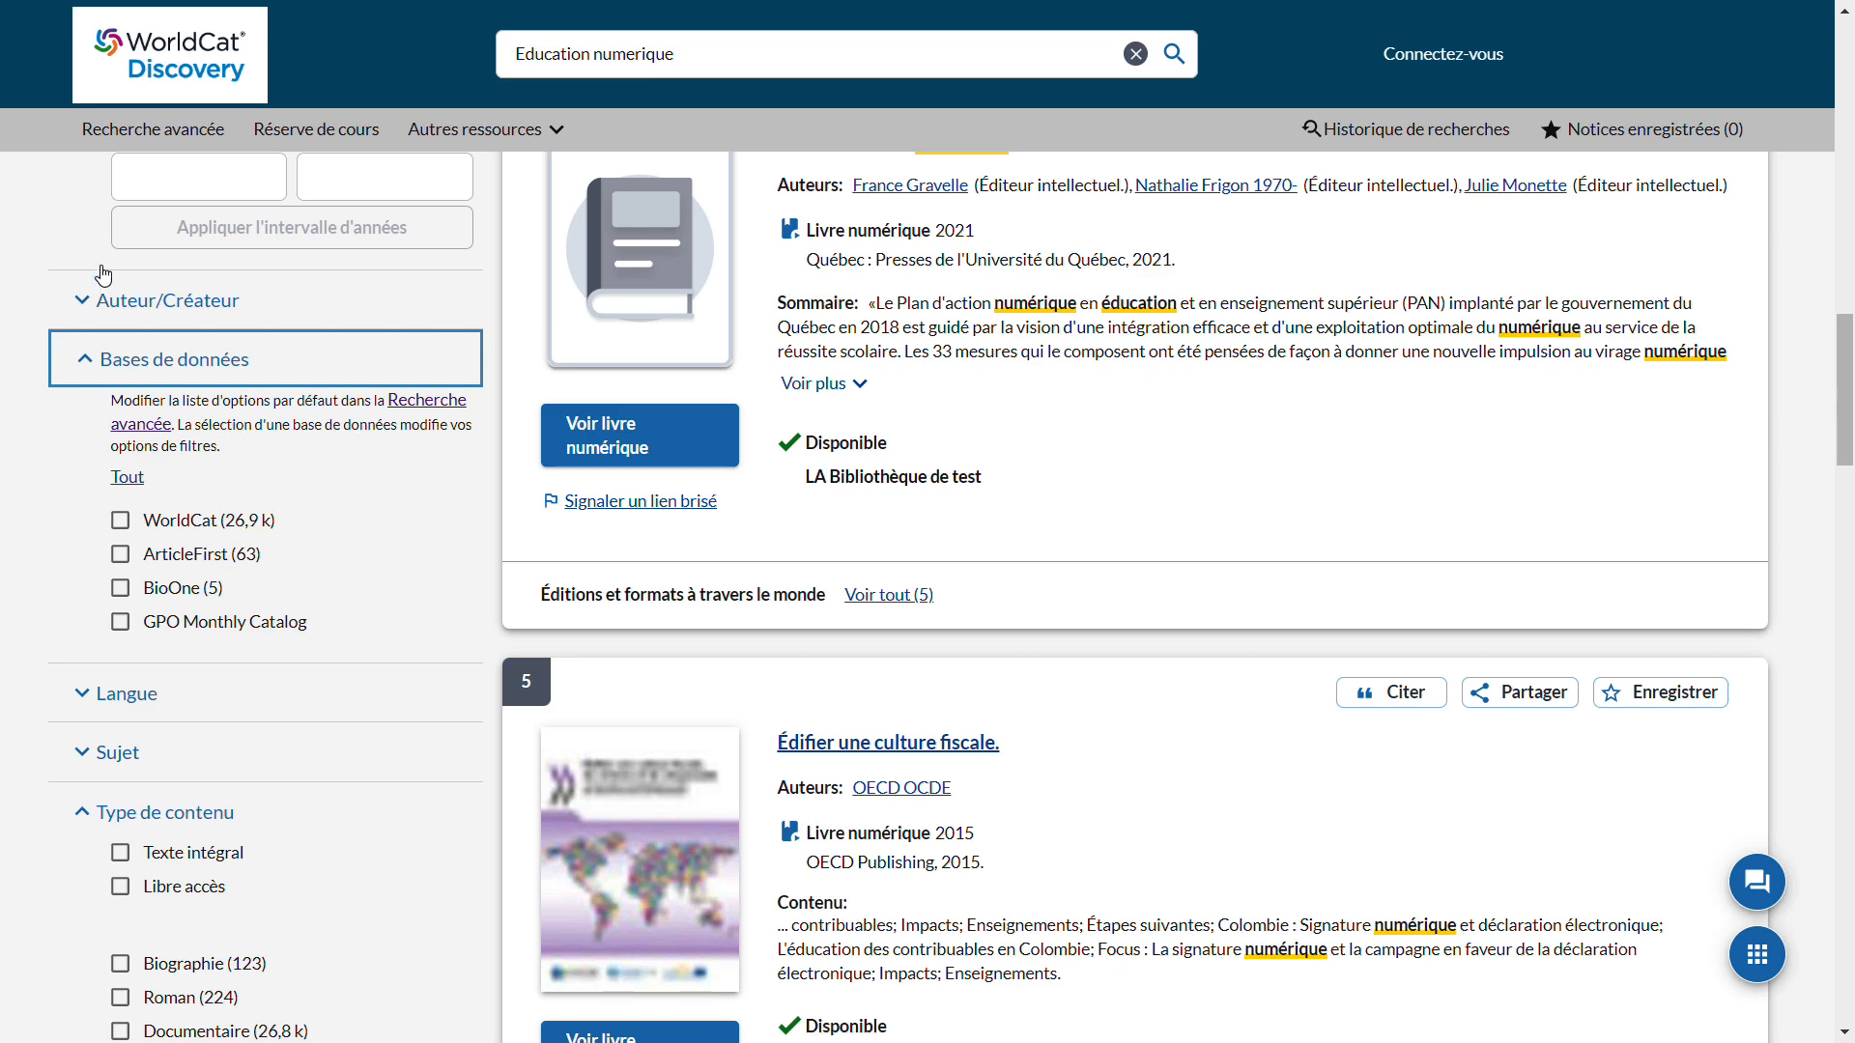
click(184, 136)
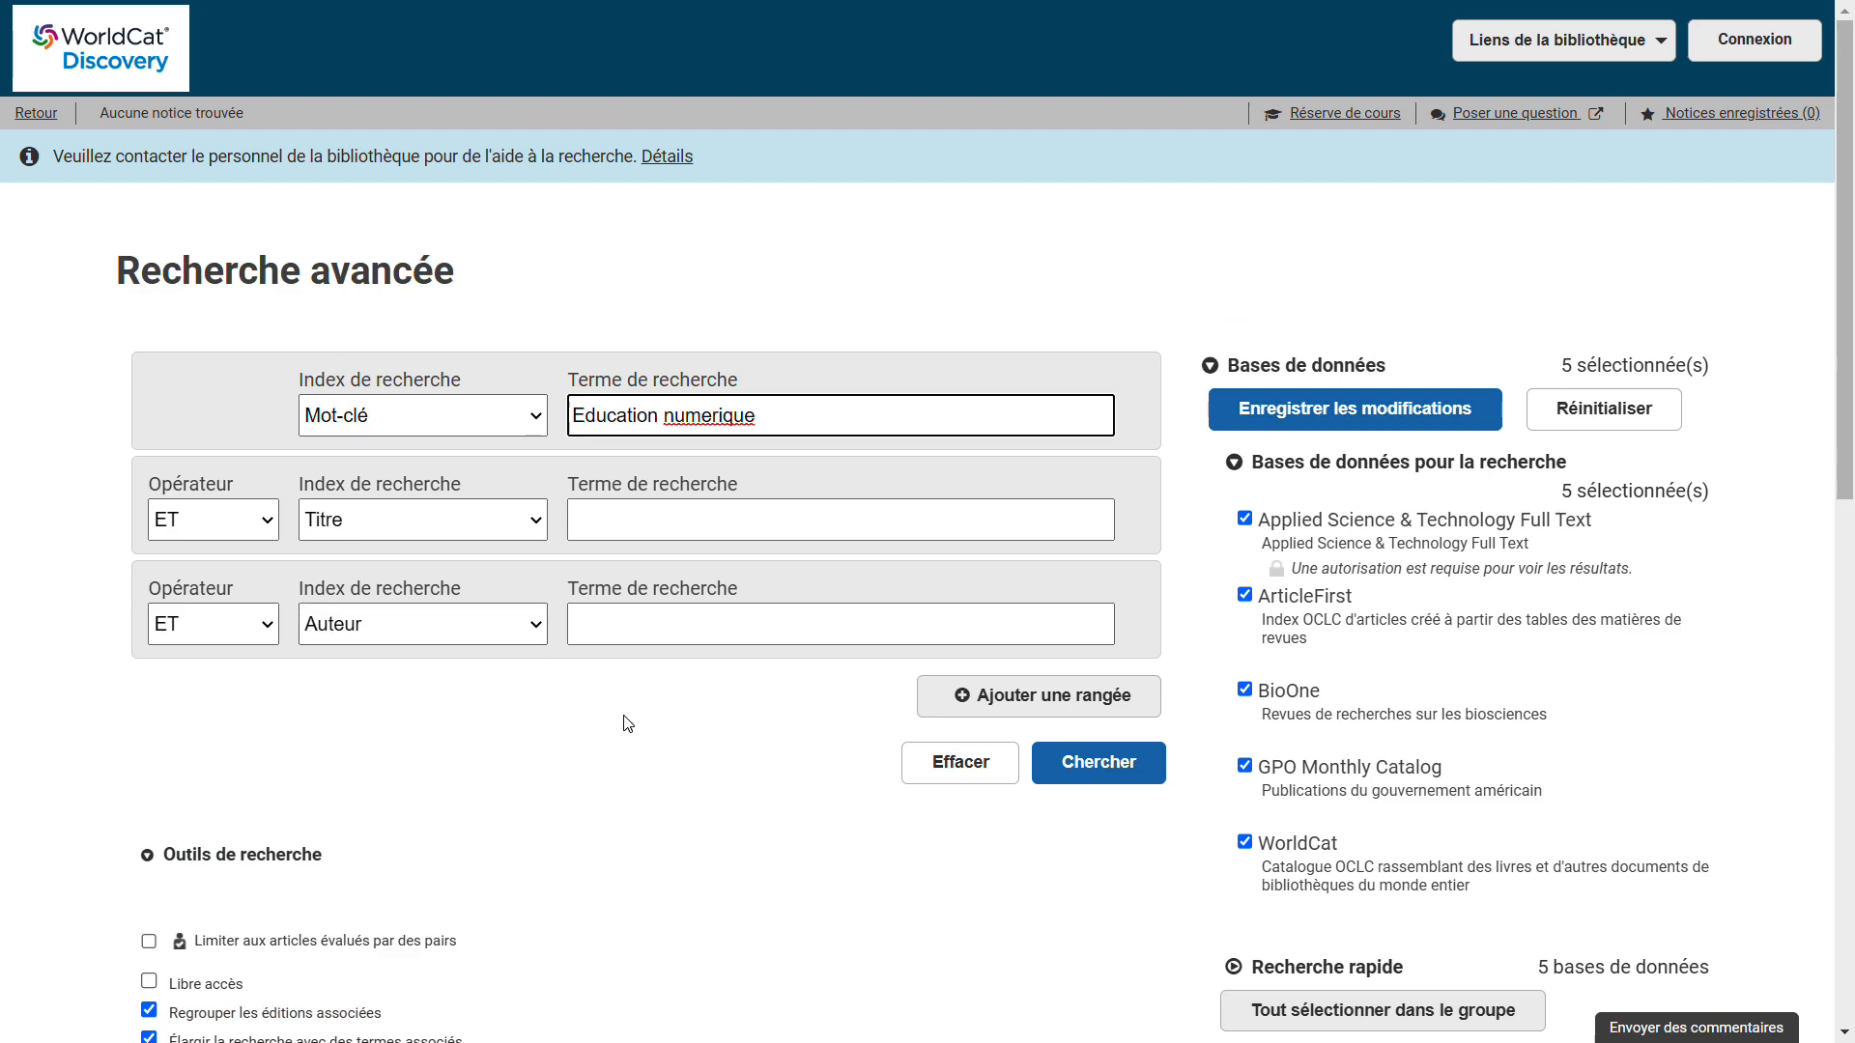
Step: Select all four Éducation group databases, Cairn.info eBooks - Education through Education Database
scroll(628, 723, down, 1)
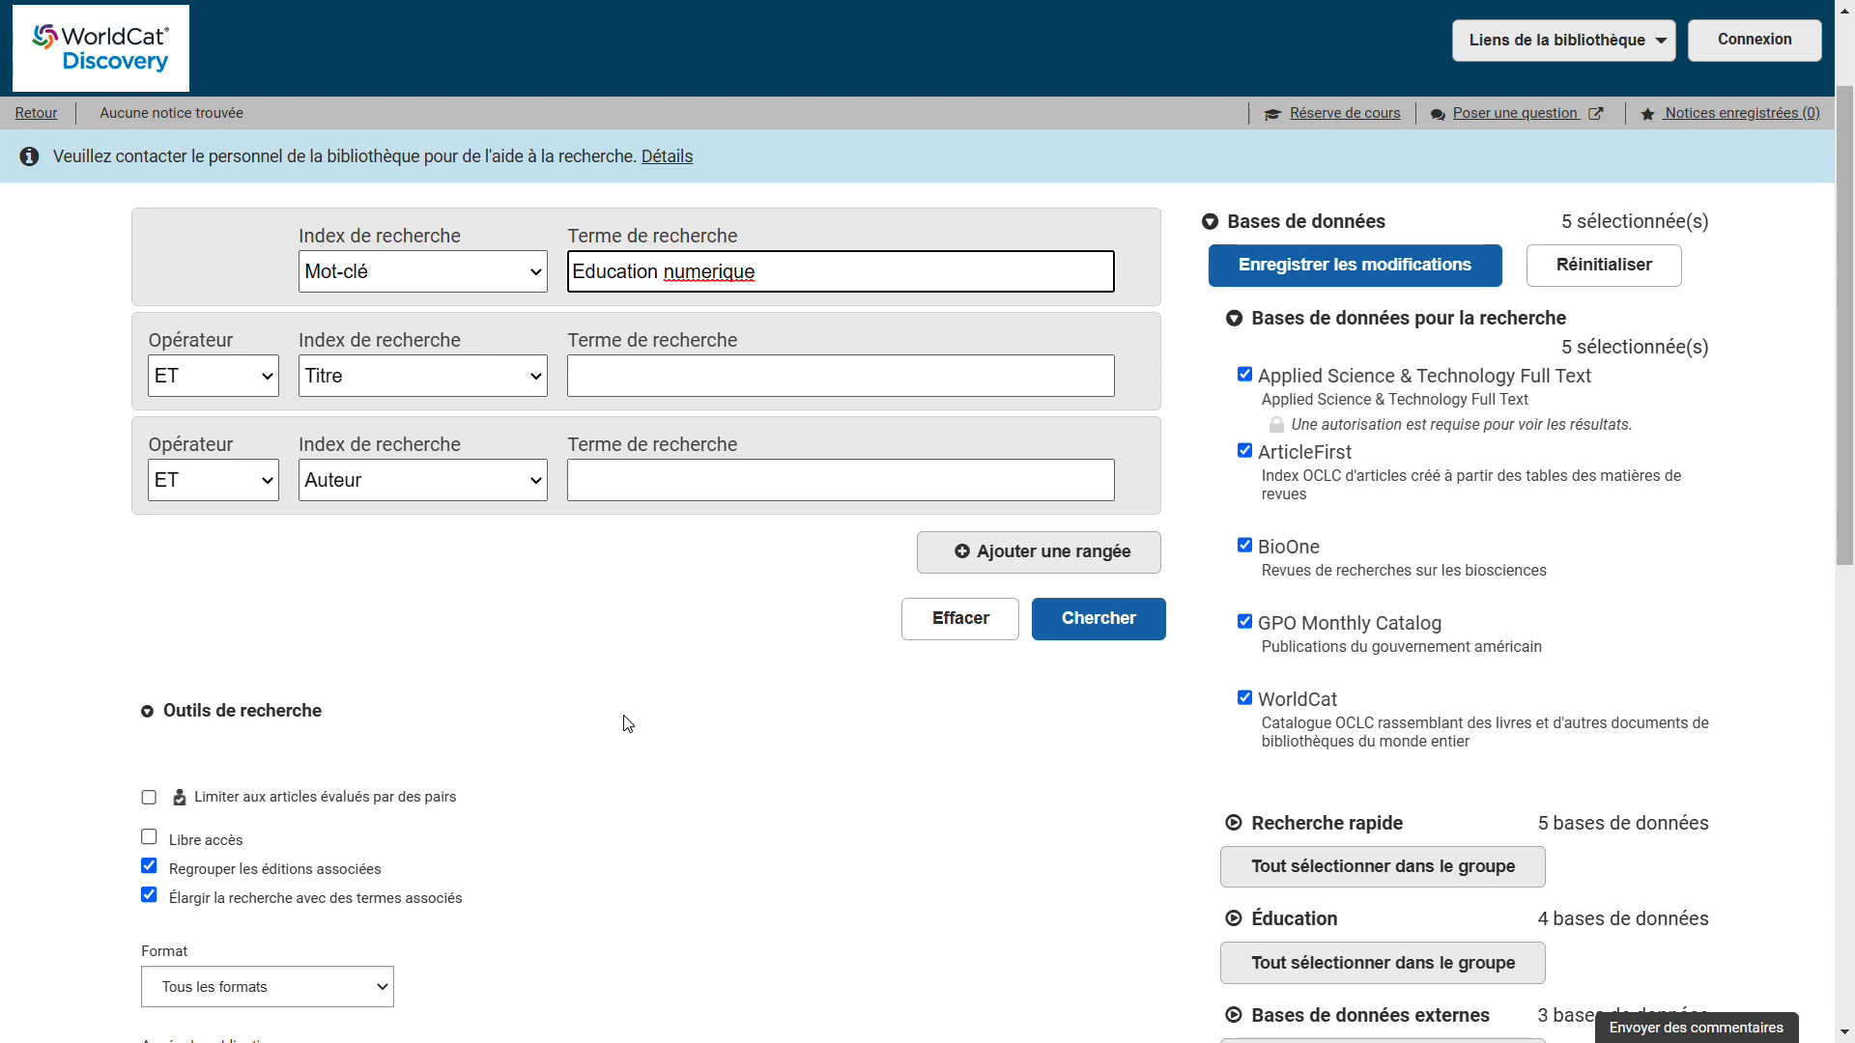
scroll(628, 724, down, 6)
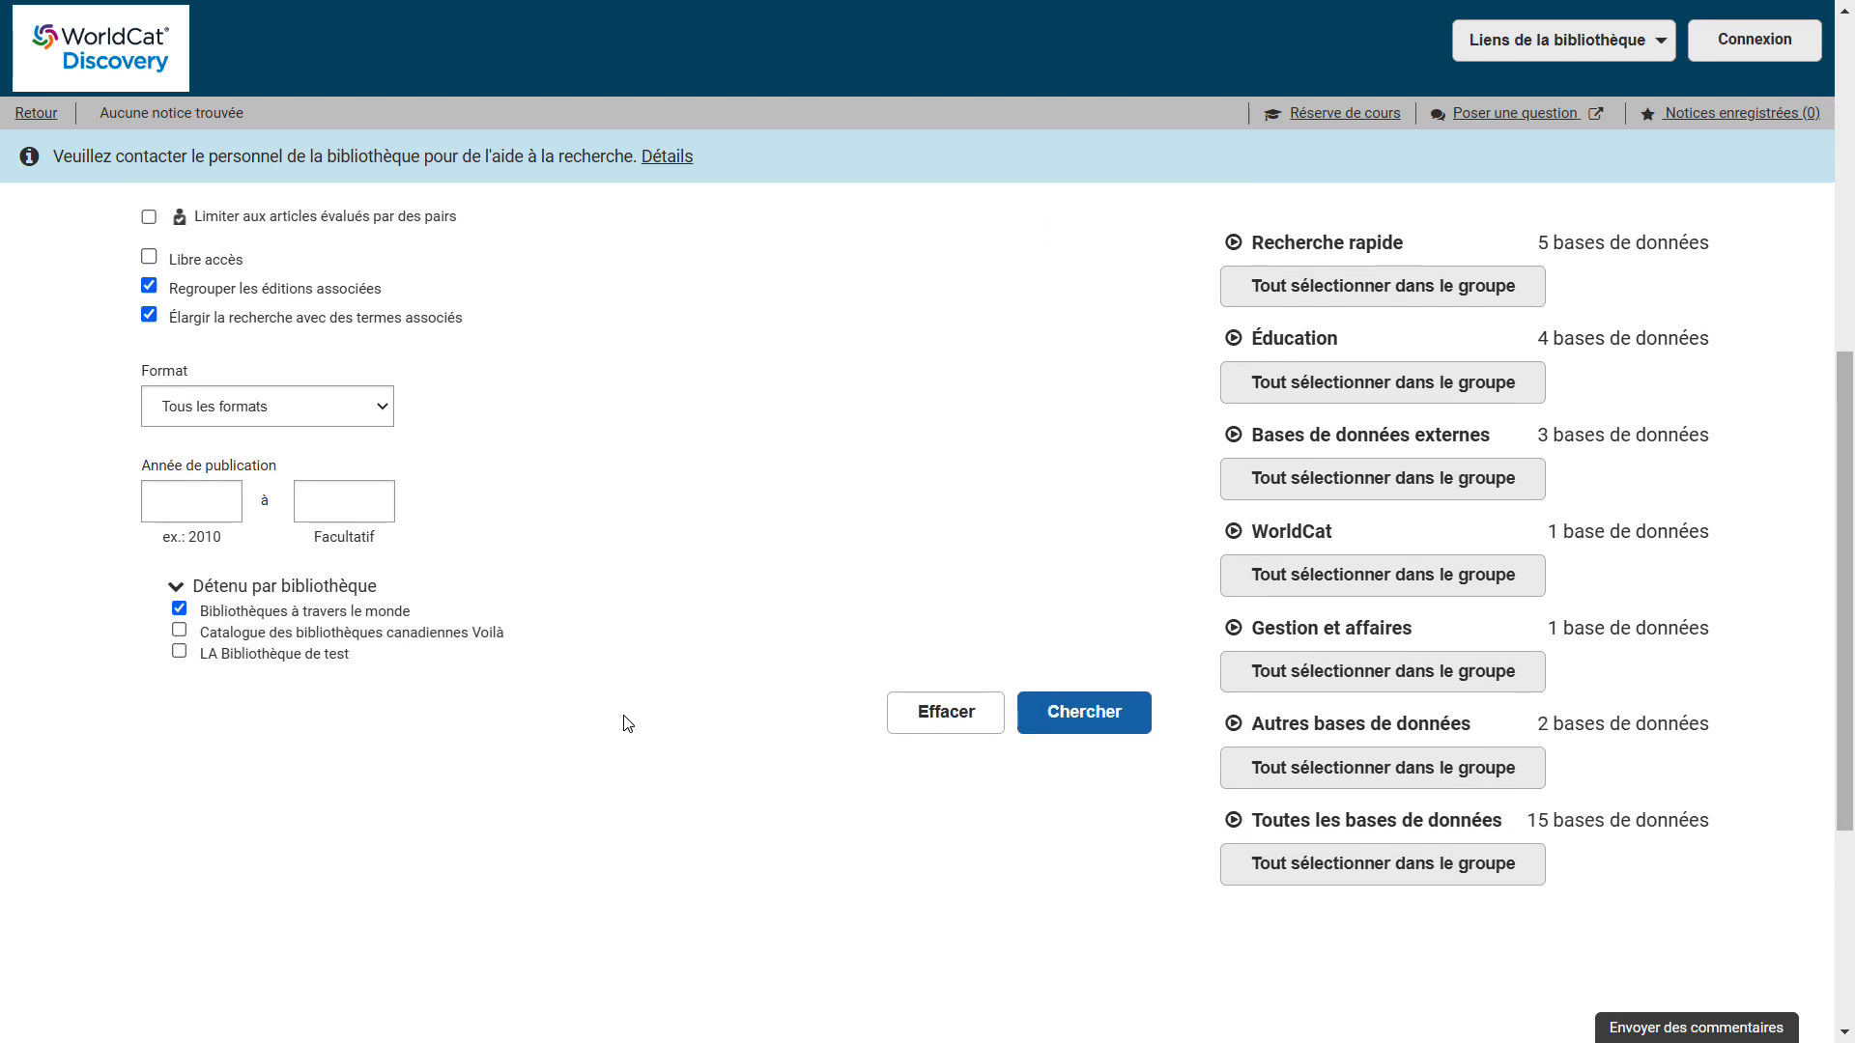
click(1236, 299)
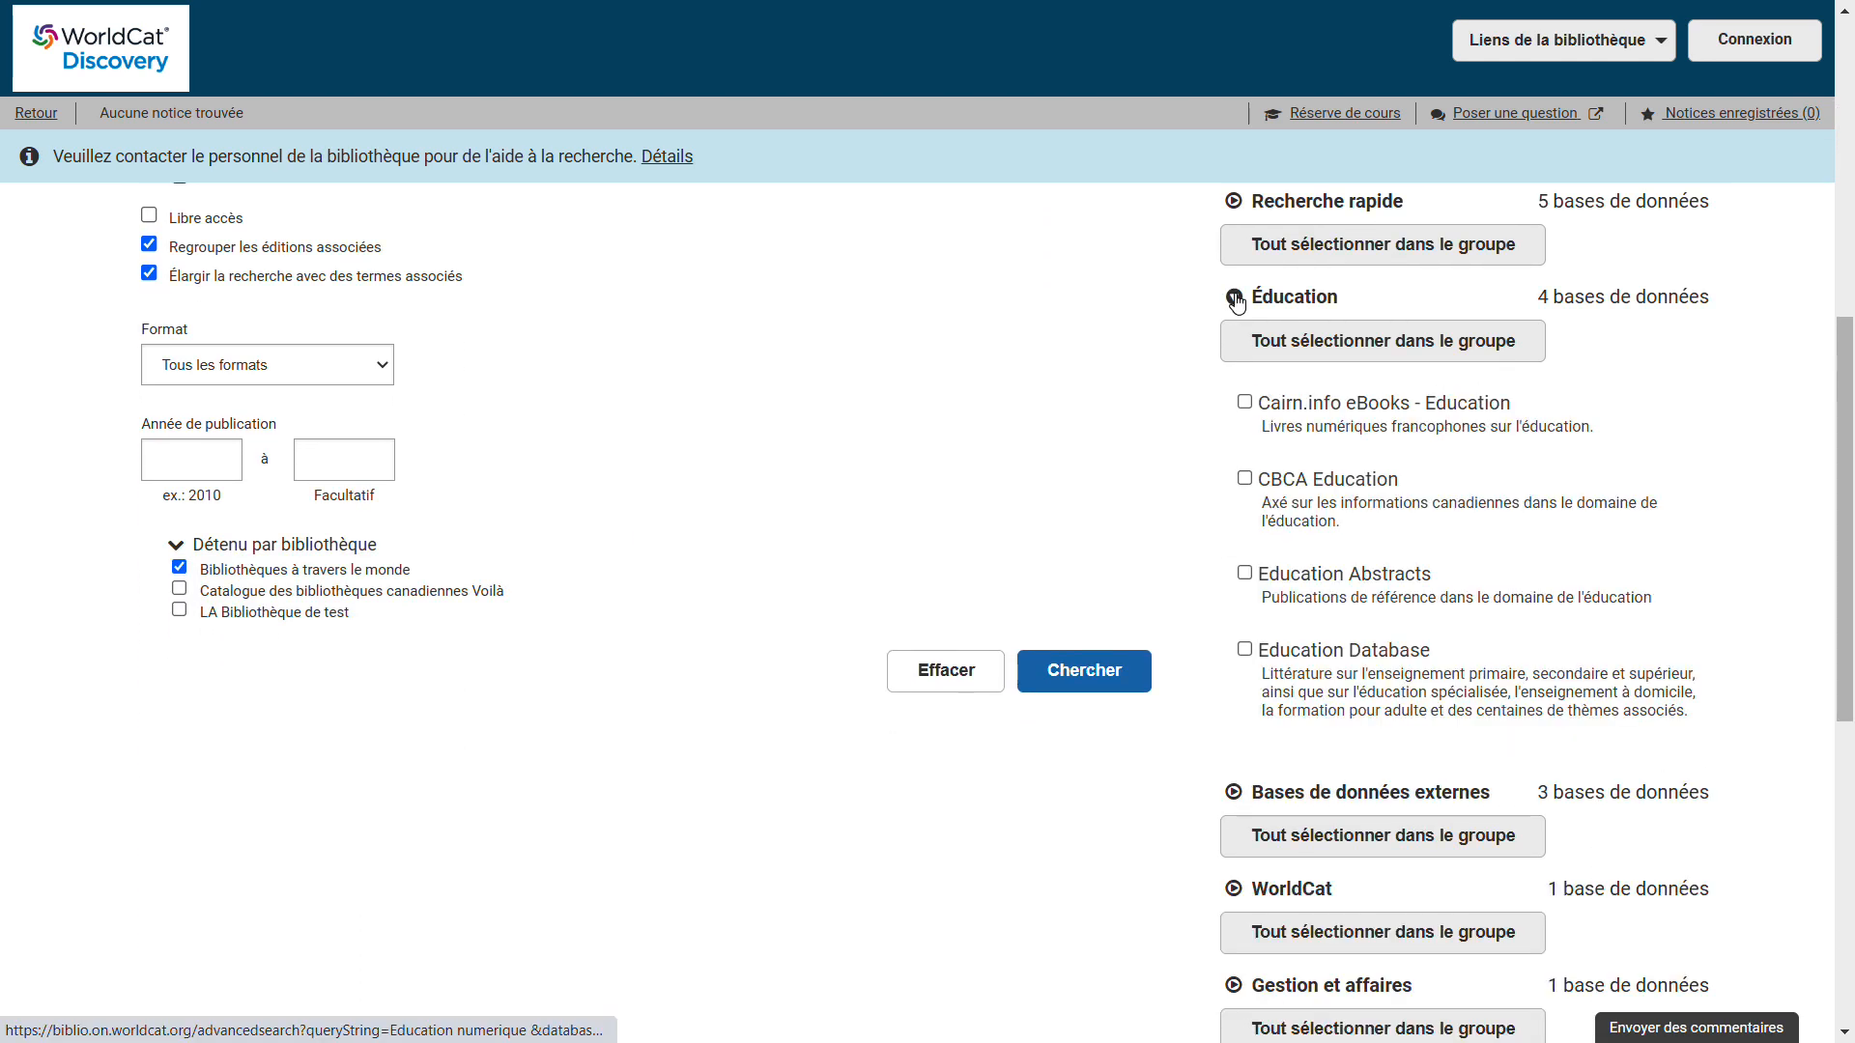
click(1417, 341)
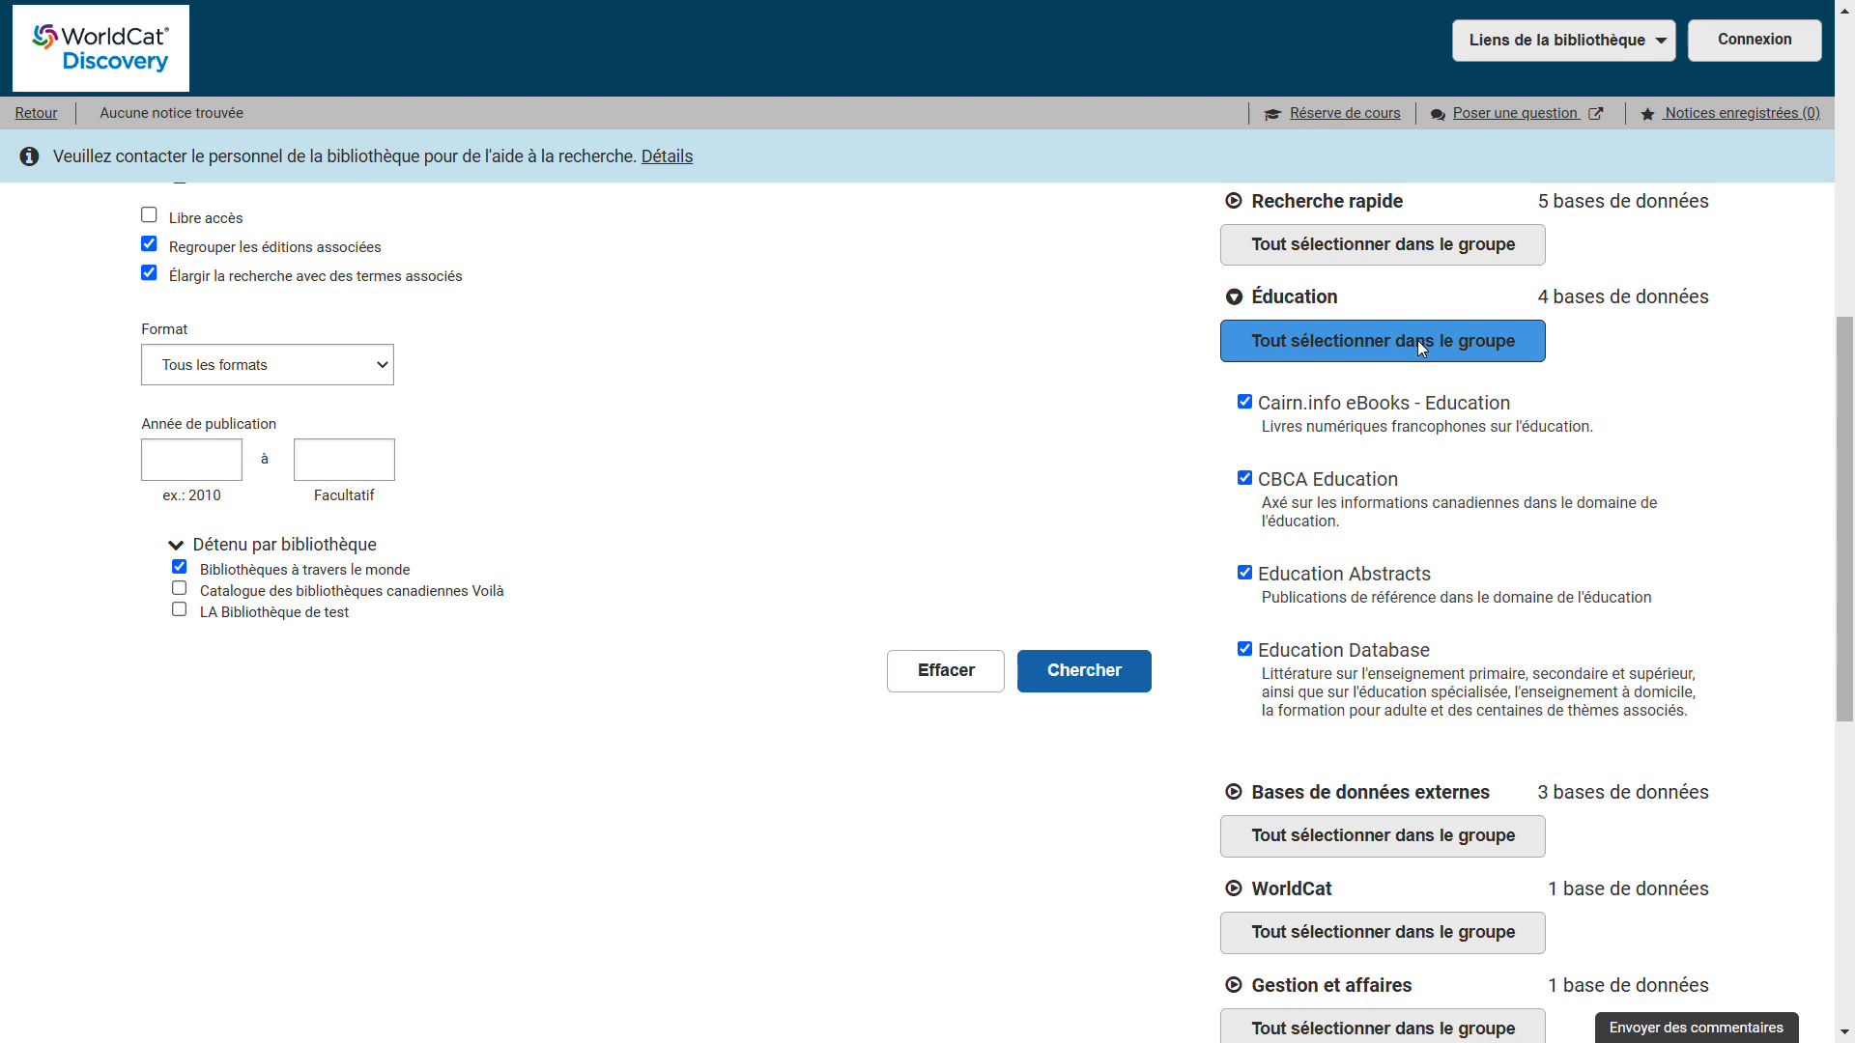